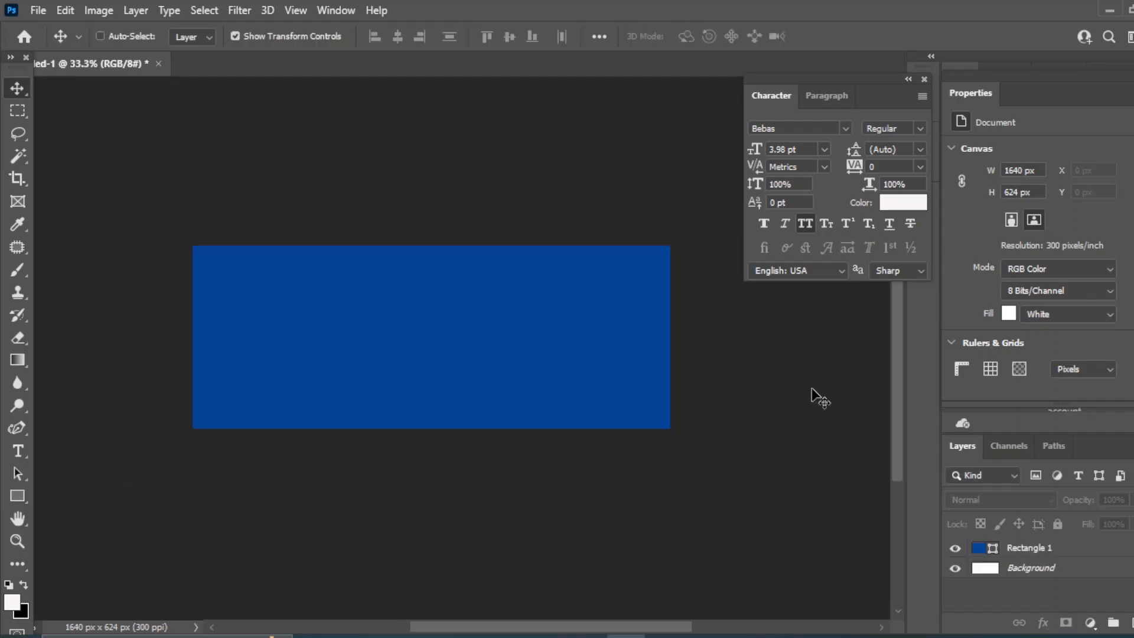
Zoom in, add a new layer, and set the Curvature Pen Tool to an orange fill
key("ctrl+plus")
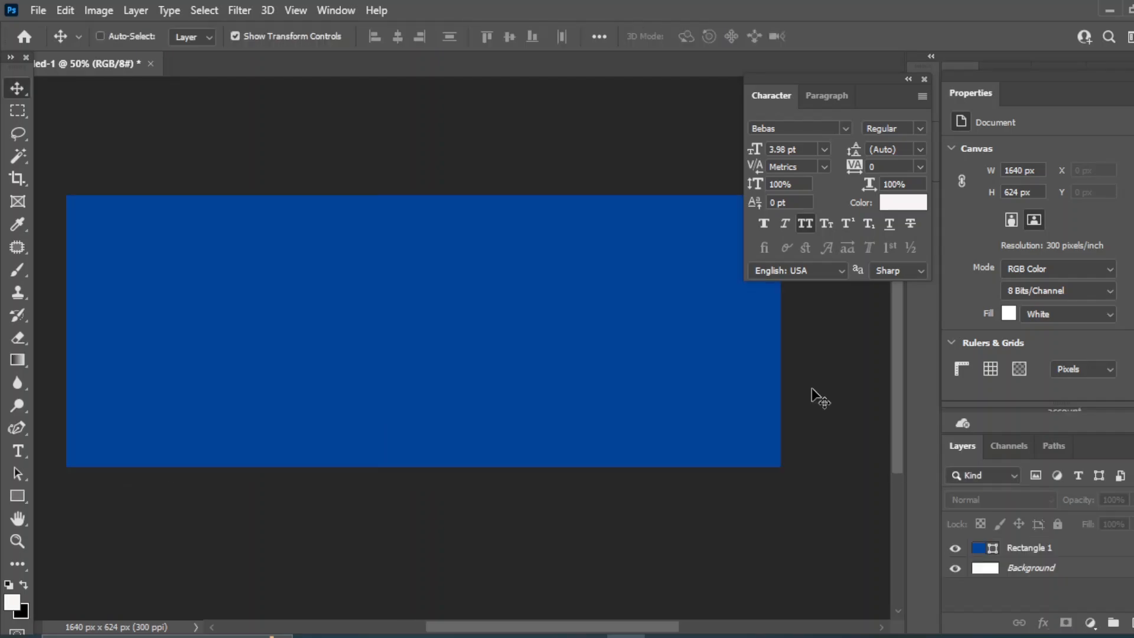
left_click(1131, 623)
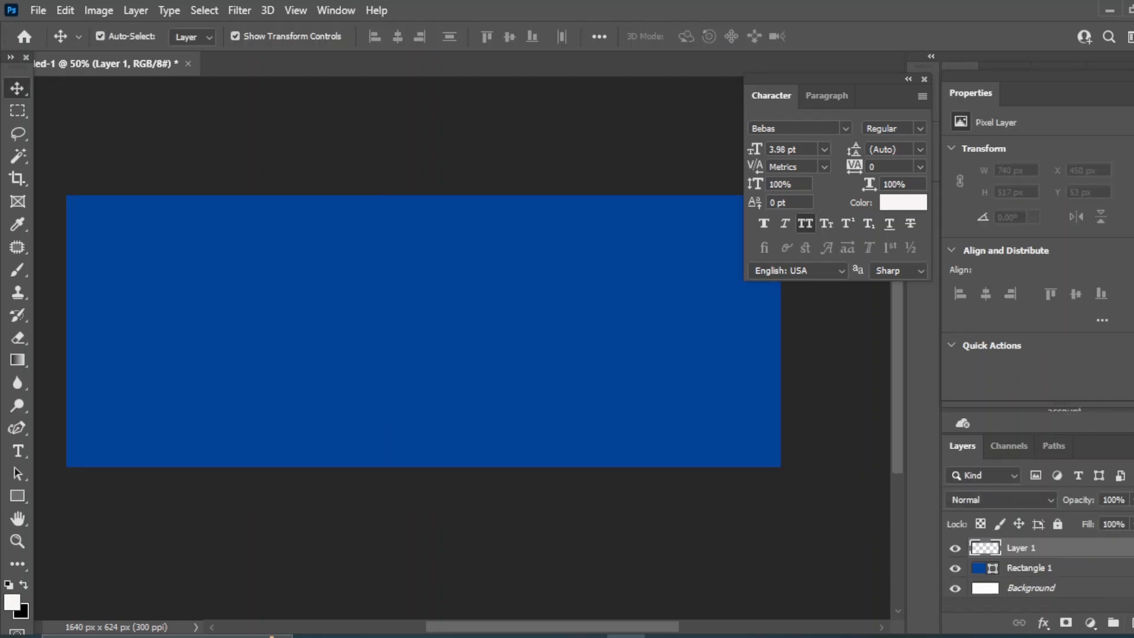
left_click(16, 424)
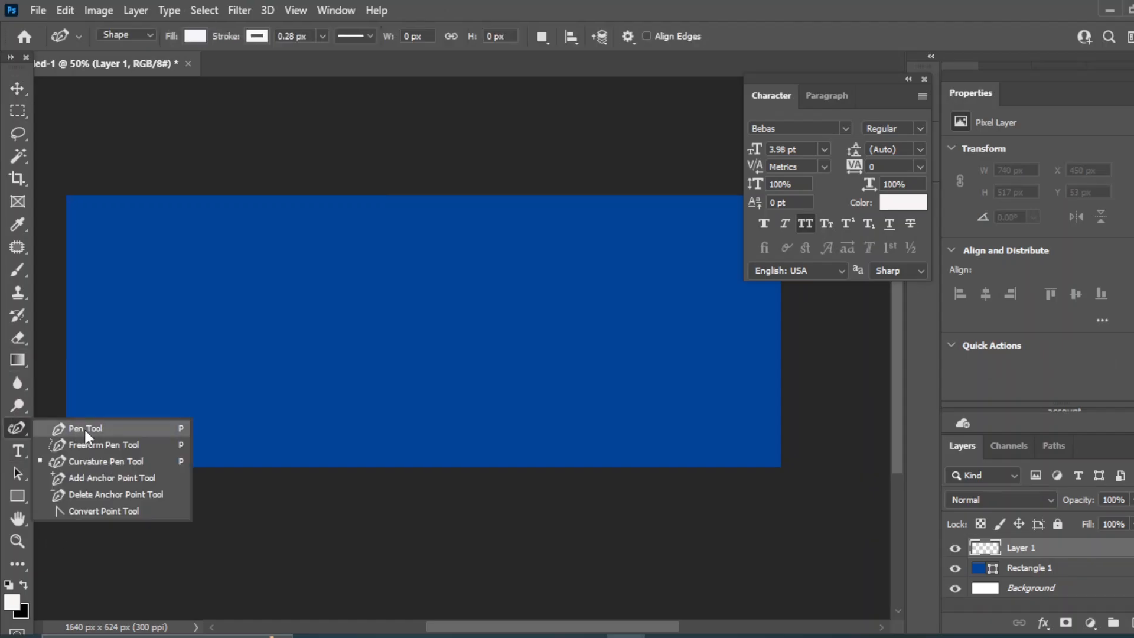
left_click(89, 461)
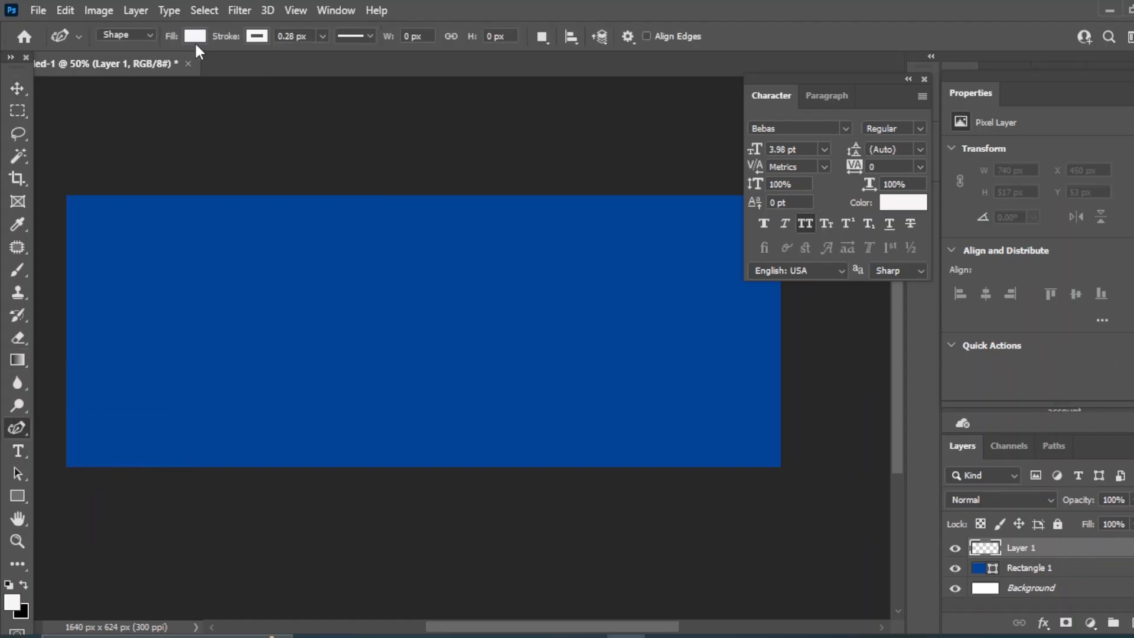
left_click(196, 36)
left_click(86, 129)
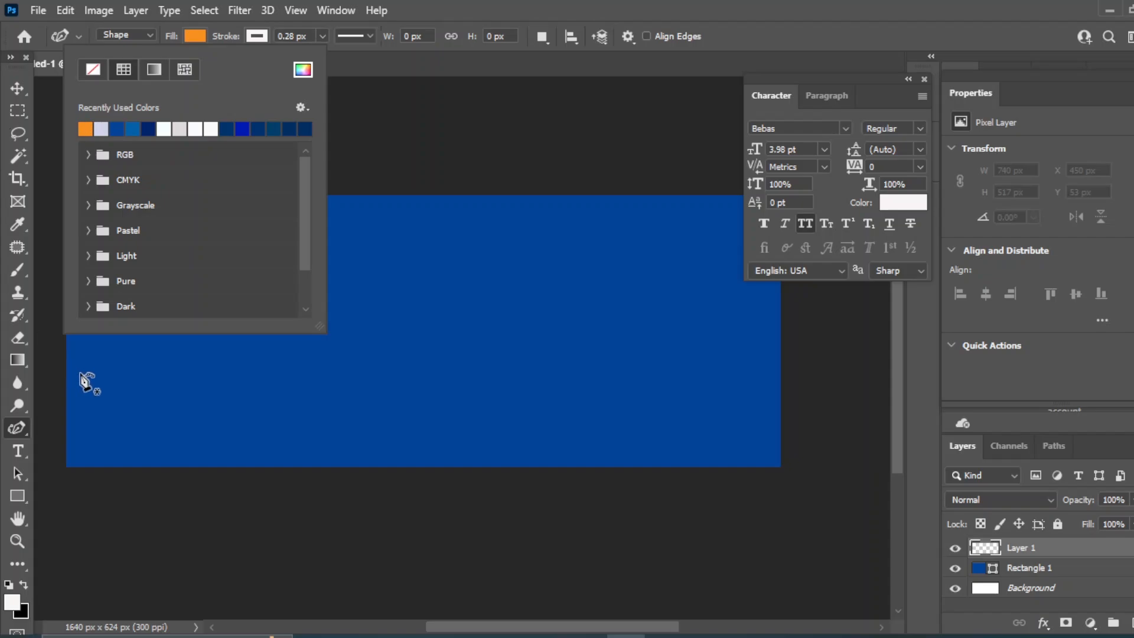
Start the wave at the banner's left edge with alternating crests and troughs across the middle
left_click(74, 441)
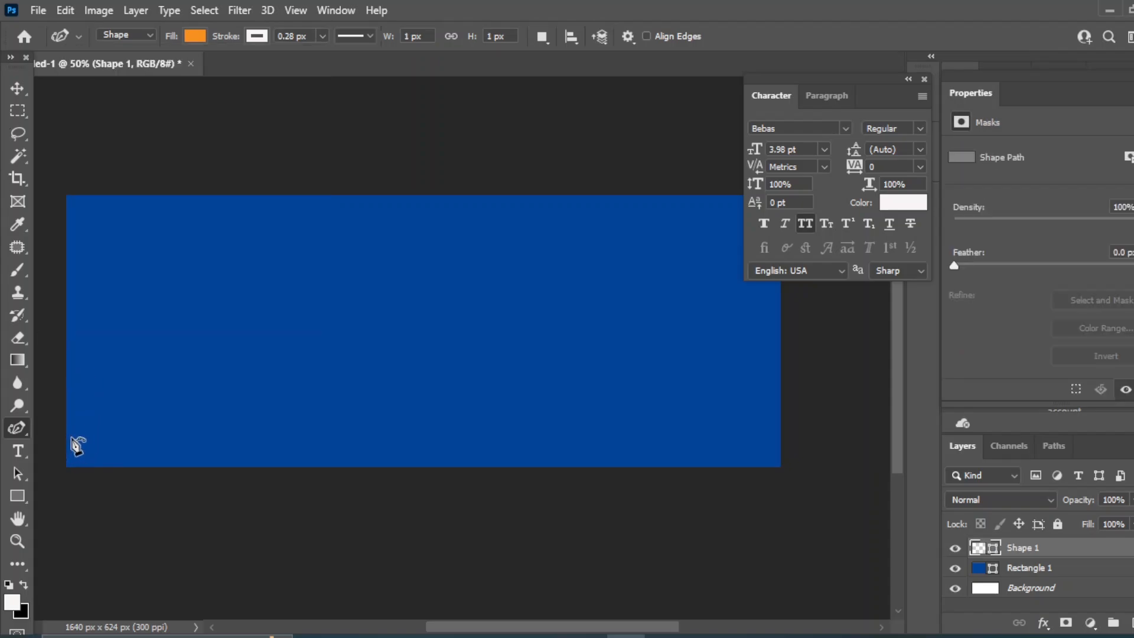
left_click(110, 437)
left_click(151, 426)
left_click(187, 448)
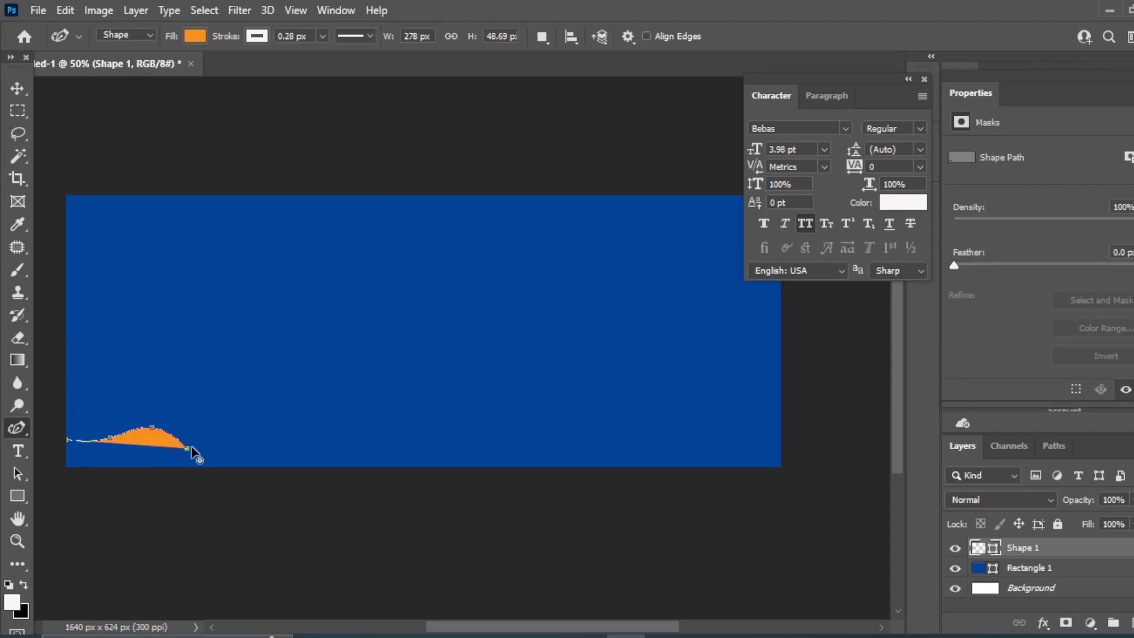
left_click(237, 420)
left_click(298, 449)
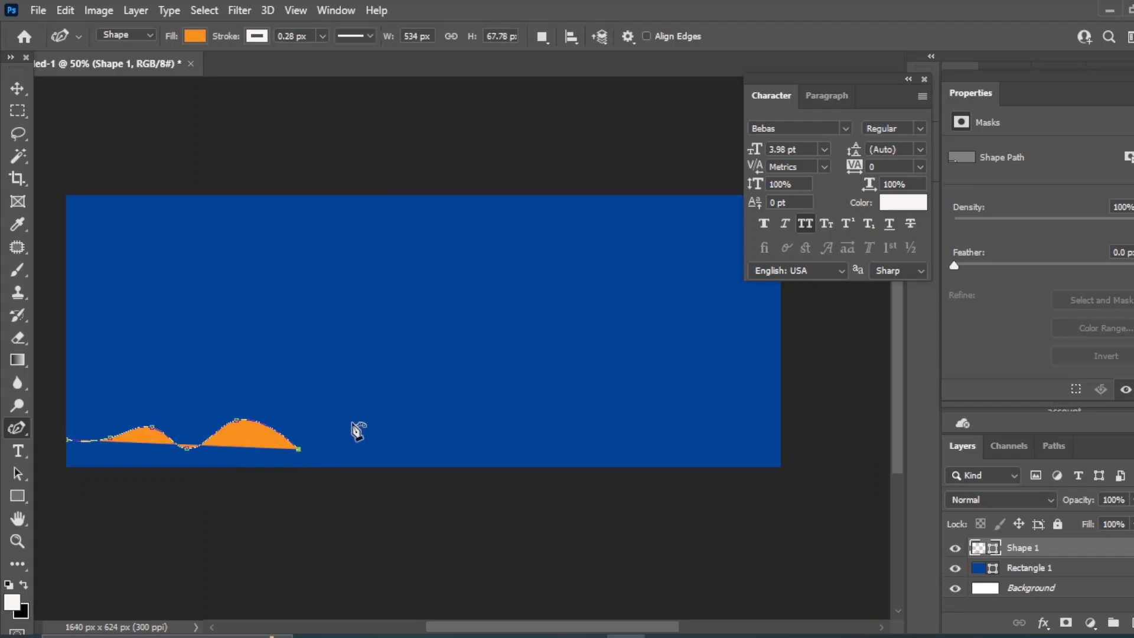
left_click(352, 421)
left_click(401, 451)
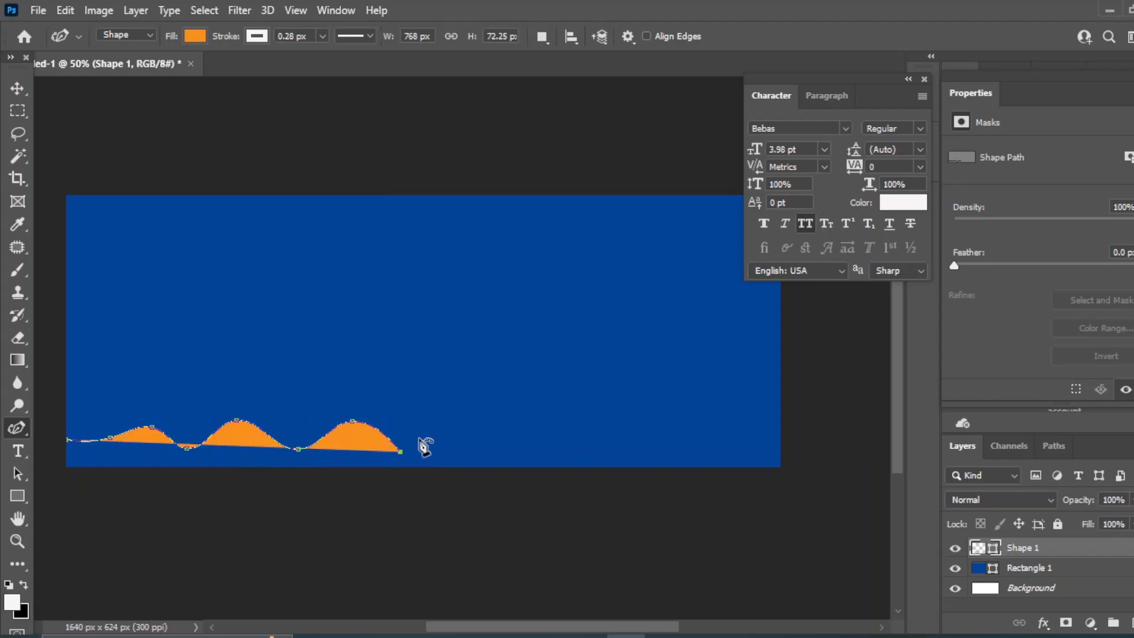
left_click(468, 414)
left_click(517, 446)
Continue the wave to the right edge and close it along the bottom corners
left_click(581, 407)
left_click(612, 442)
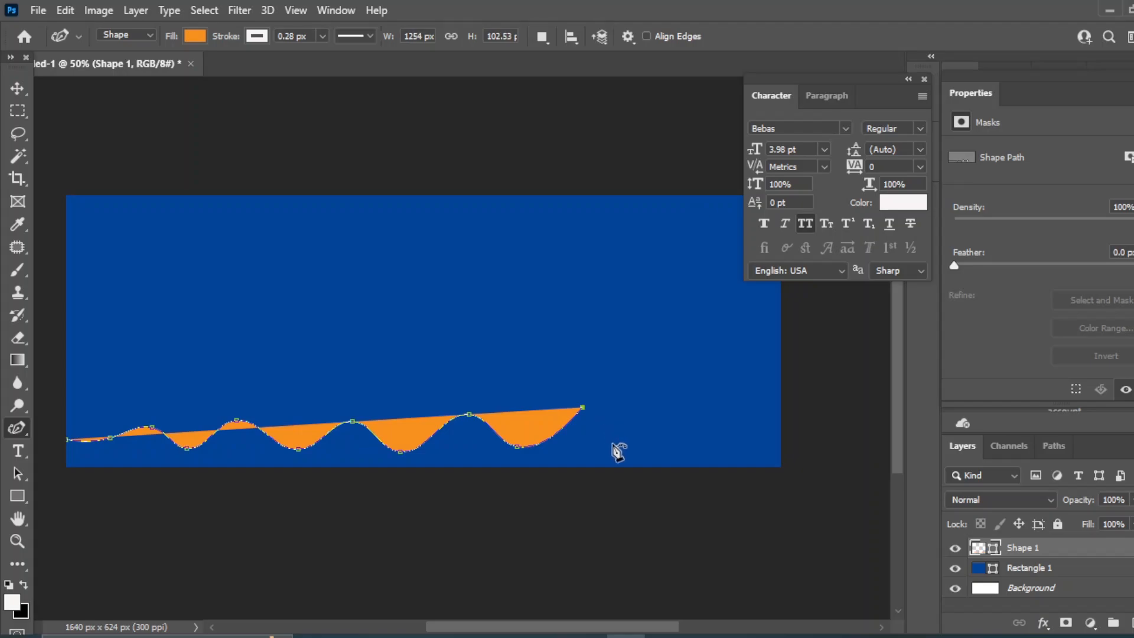
left_click(662, 407)
left_click(690, 427)
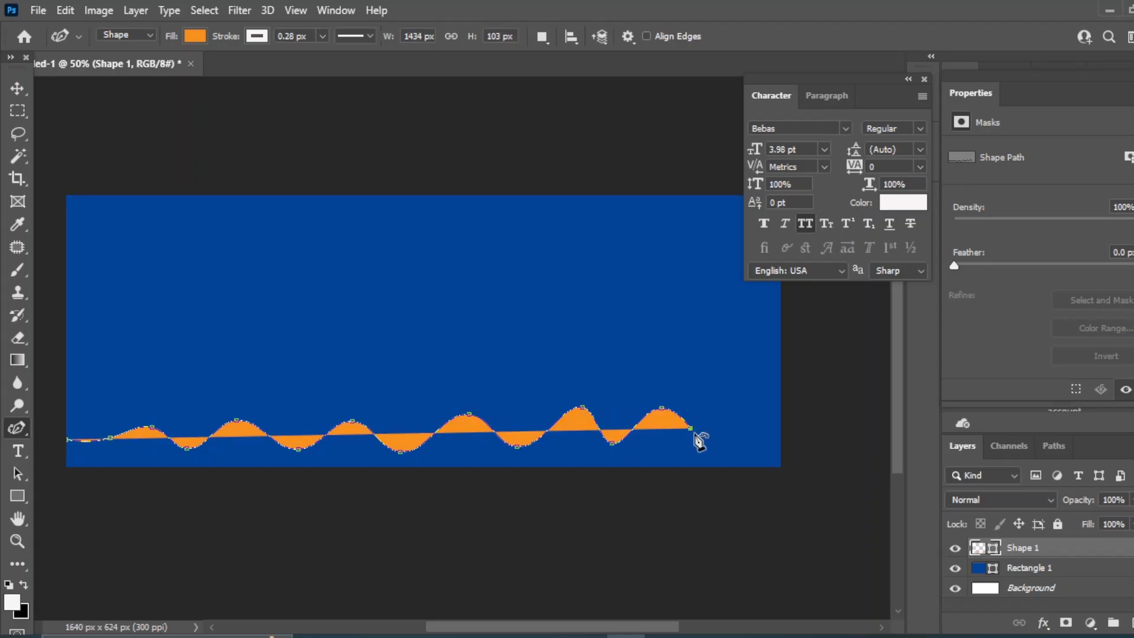
left_click(742, 401)
left_click(763, 426)
left_click(780, 398)
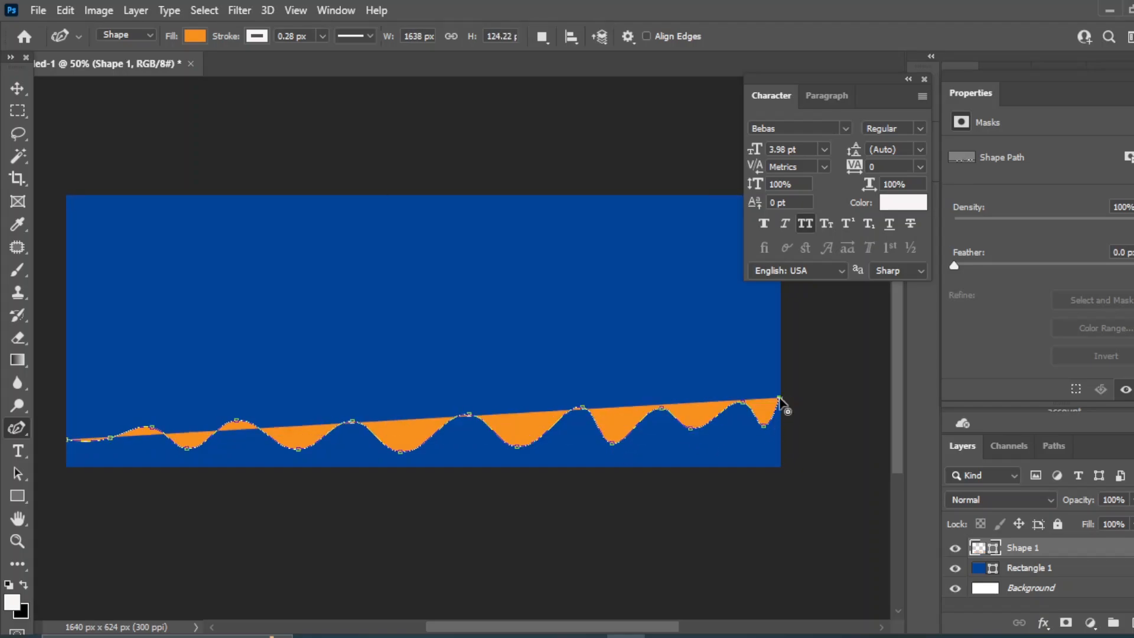
left_click(781, 467)
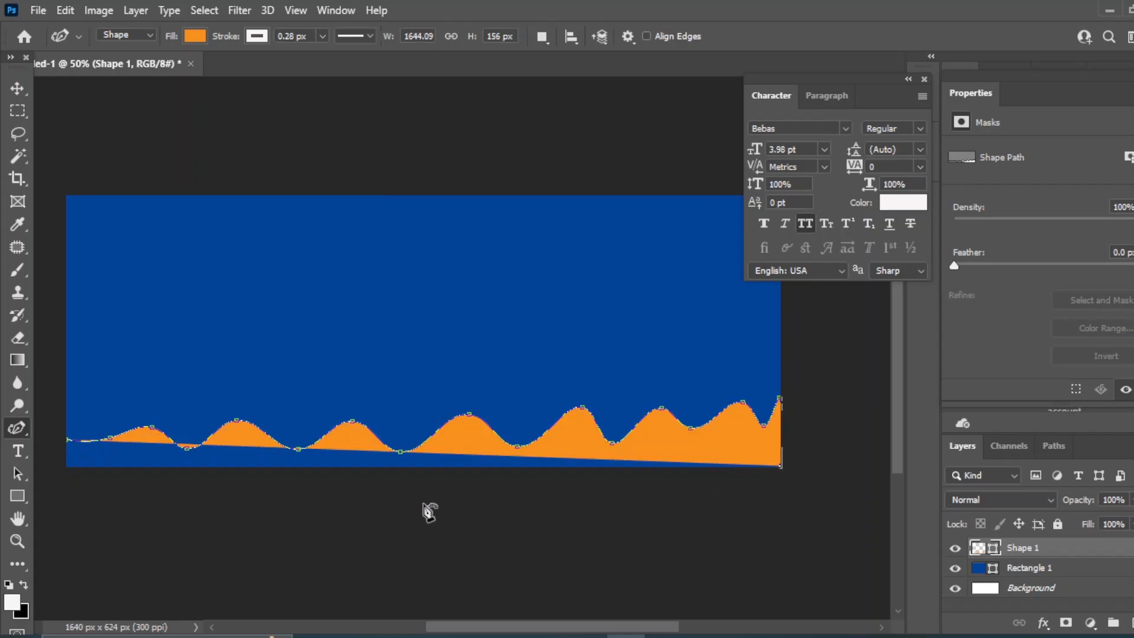
left_click(68, 466)
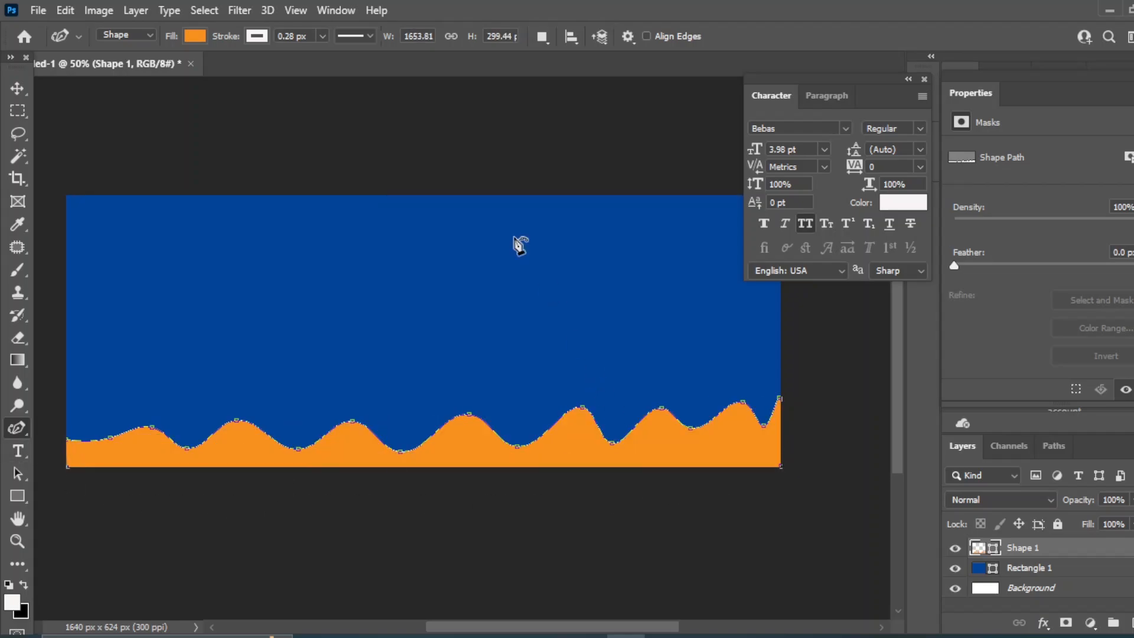
Widen the orange wave past the banner's left and right edges
left_click(7, 90)
left_click_drag(65, 397, 34, 391)
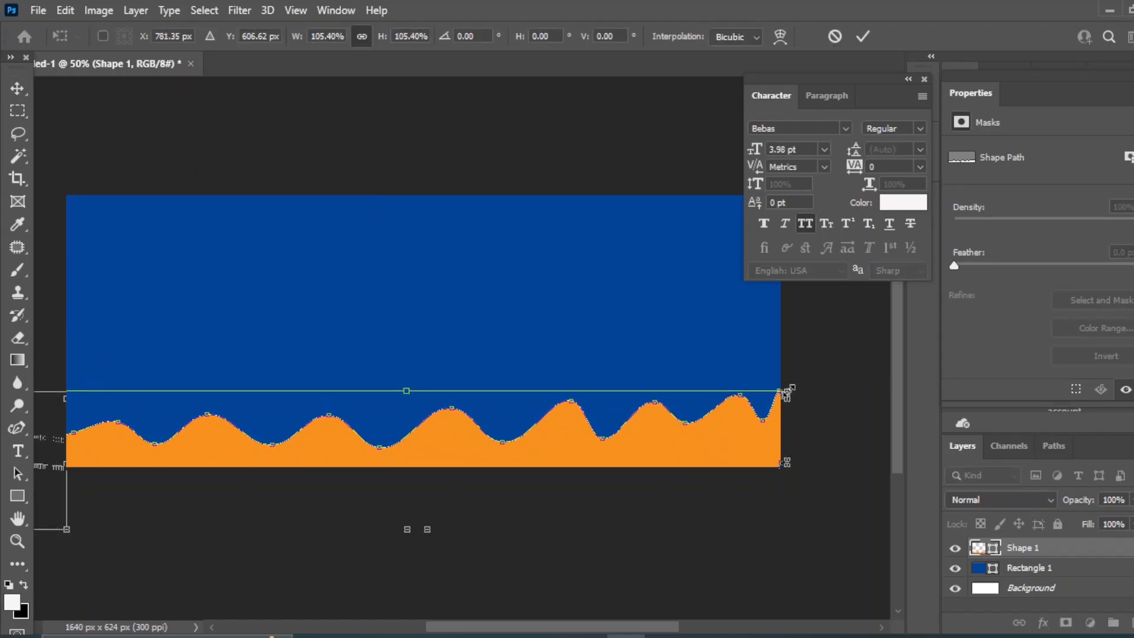
mouse_move(787, 392)
left_mouse_down()
mouse_move(791, 380)
mouse_move(802, 388)
left_mouse_up()
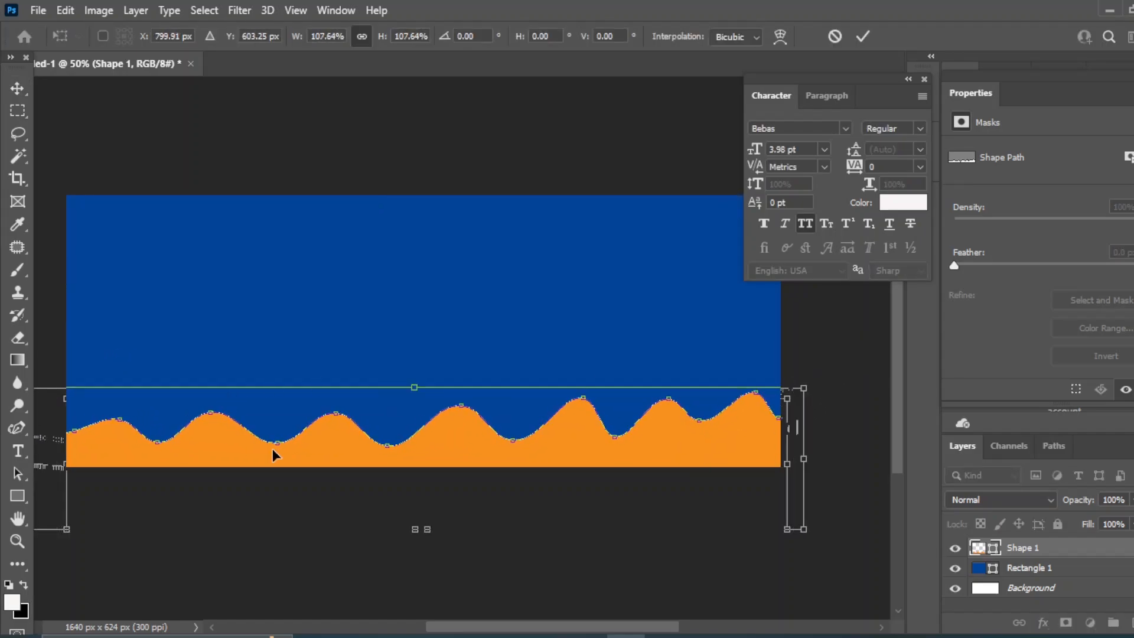
left_click(15, 87)
left_click(453, 132)
Nudge the wave up and stretch it taller so its top rises higher
left_click(451, 431)
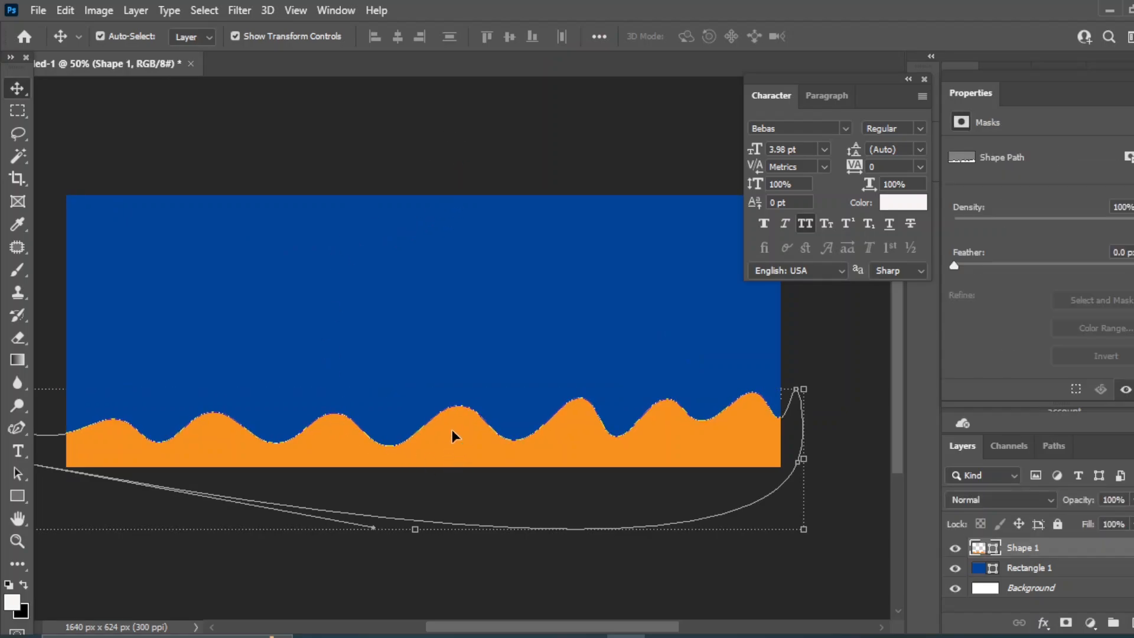
key("Up")
key("Up")
key("Up")
key("Up")
key("Up")
key("Up")
key("Up")
key("Up")
key("Up")
key("Up")
key("Up")
key("Up")
key("Up")
key("Up")
key("Up")
key("Up")
key("Up")
key("Up")
key("Up")
key("Up")
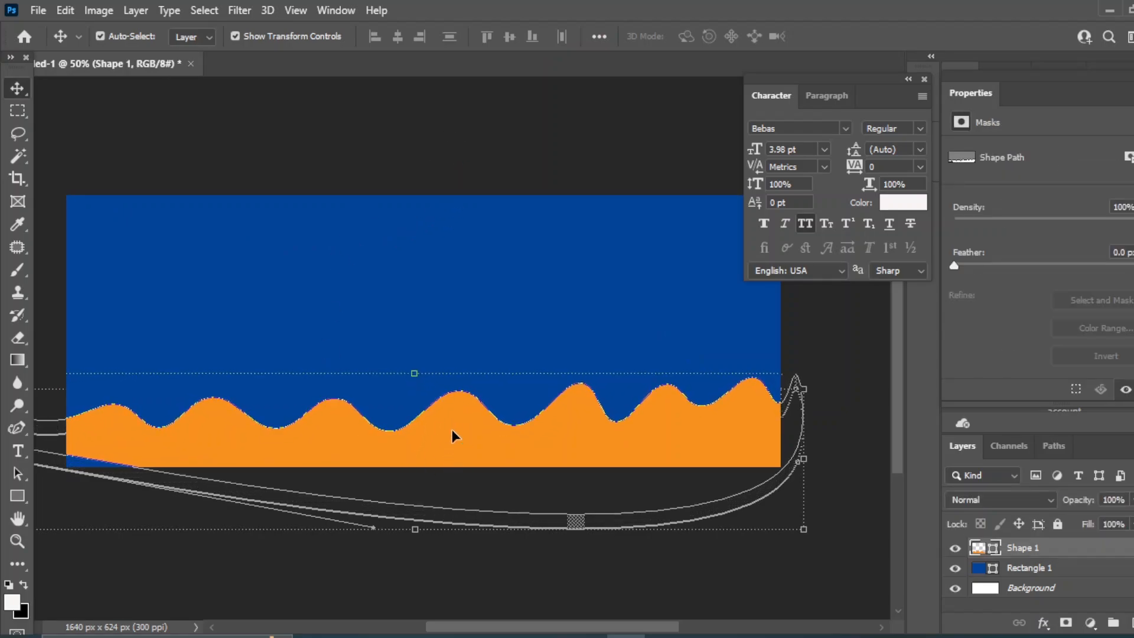
left_click_drag(414, 373, 415, 371)
left_click_drag(428, 536, 429, 542)
left_click_drag(415, 378, 415, 361)
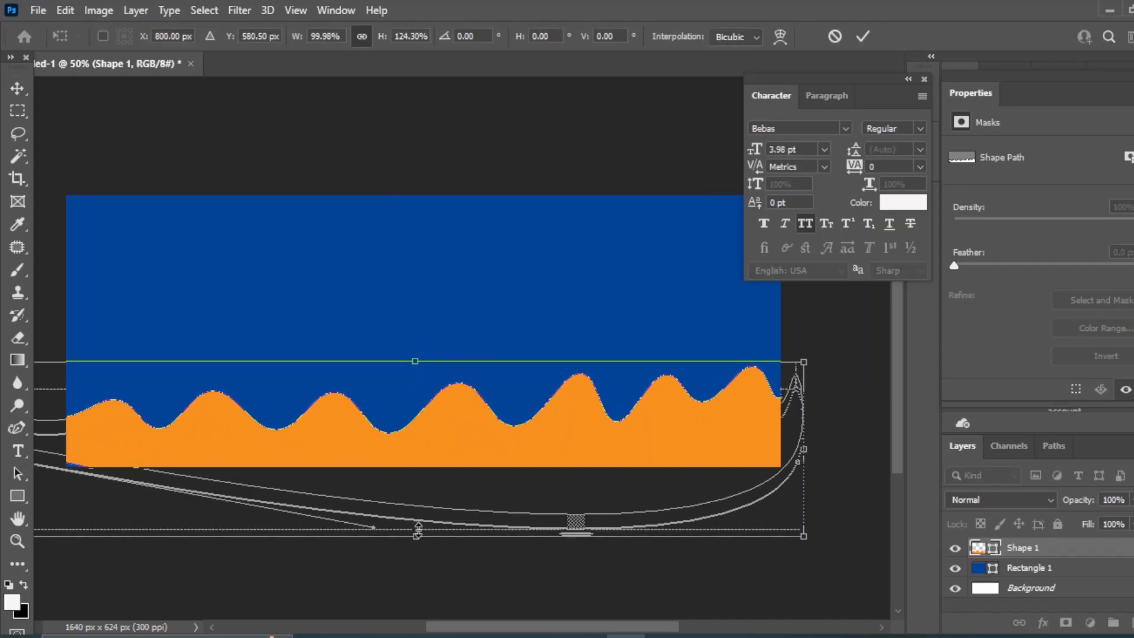
left_click_drag(416, 535, 415, 544)
left_click(16, 92)
left_click(638, 151)
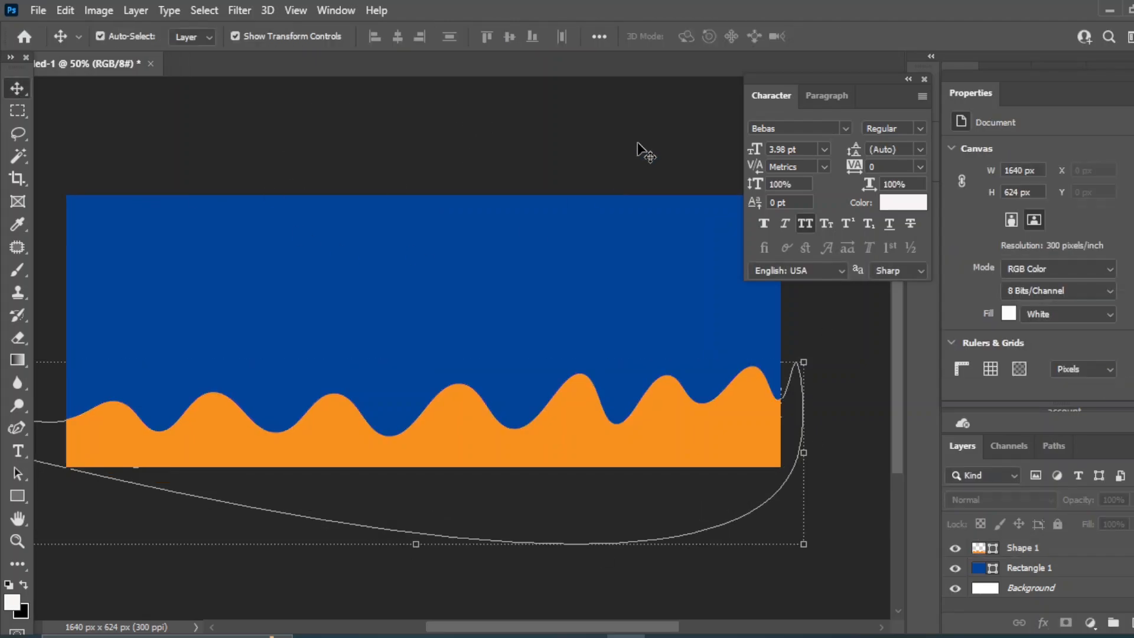
Duplicate the wave layer as Shape 1 copy and reselect the original Shape 1
left_click(474, 429)
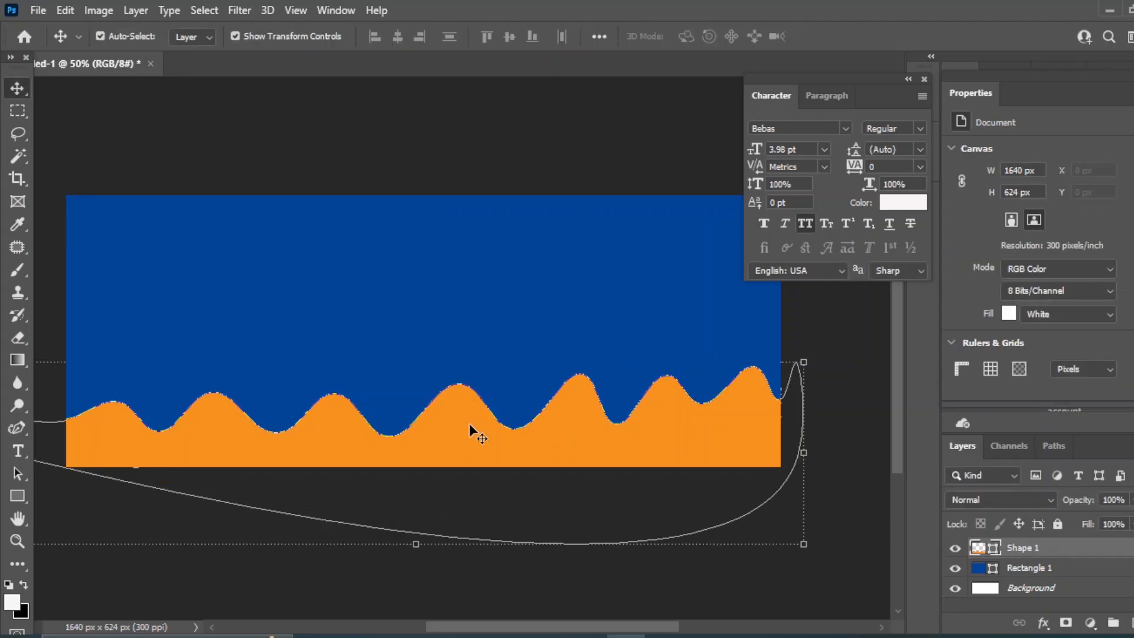
left_click_drag(1082, 556, 1129, 621)
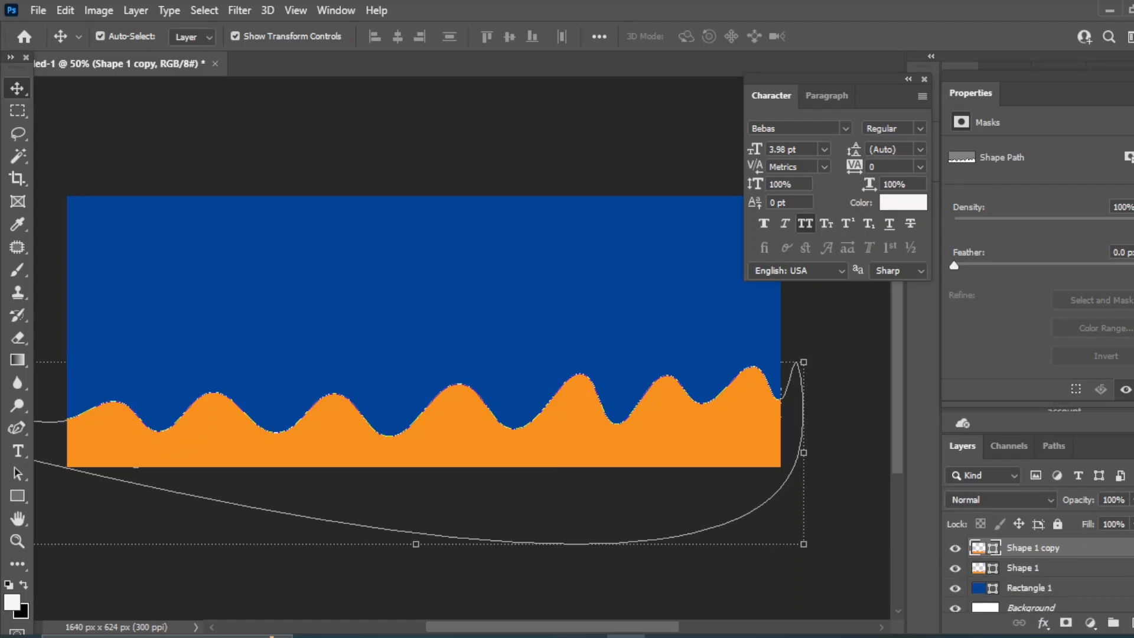
left_click(1025, 568)
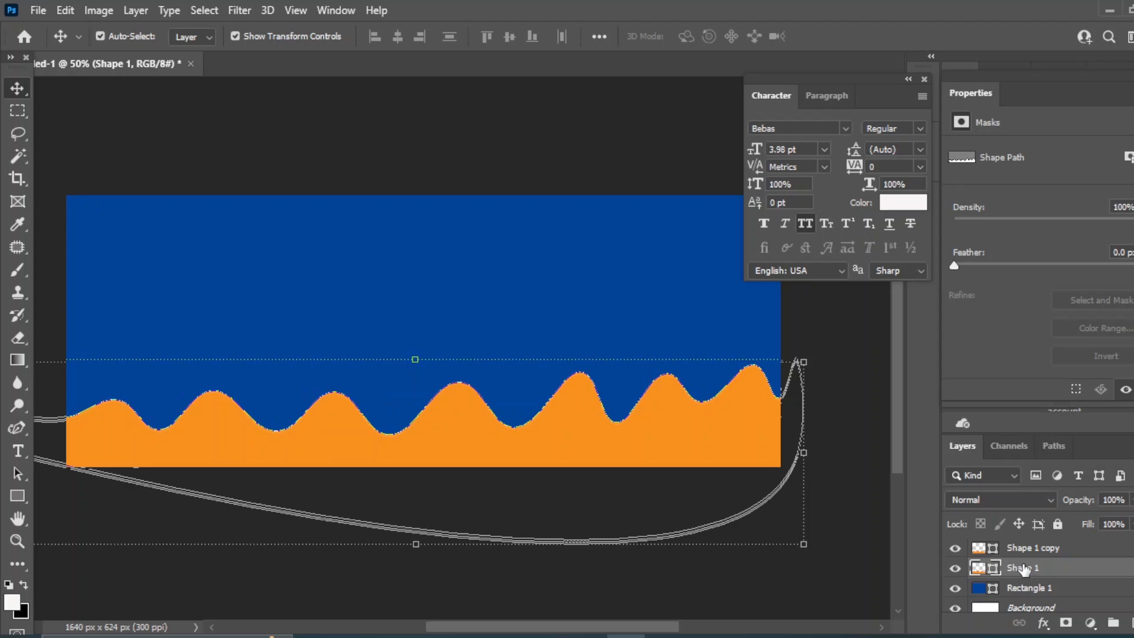
left_click(1044, 624)
Add a drop shadow to Shape 1 with 43% opacity and 38 px size
left_click(1063, 610)
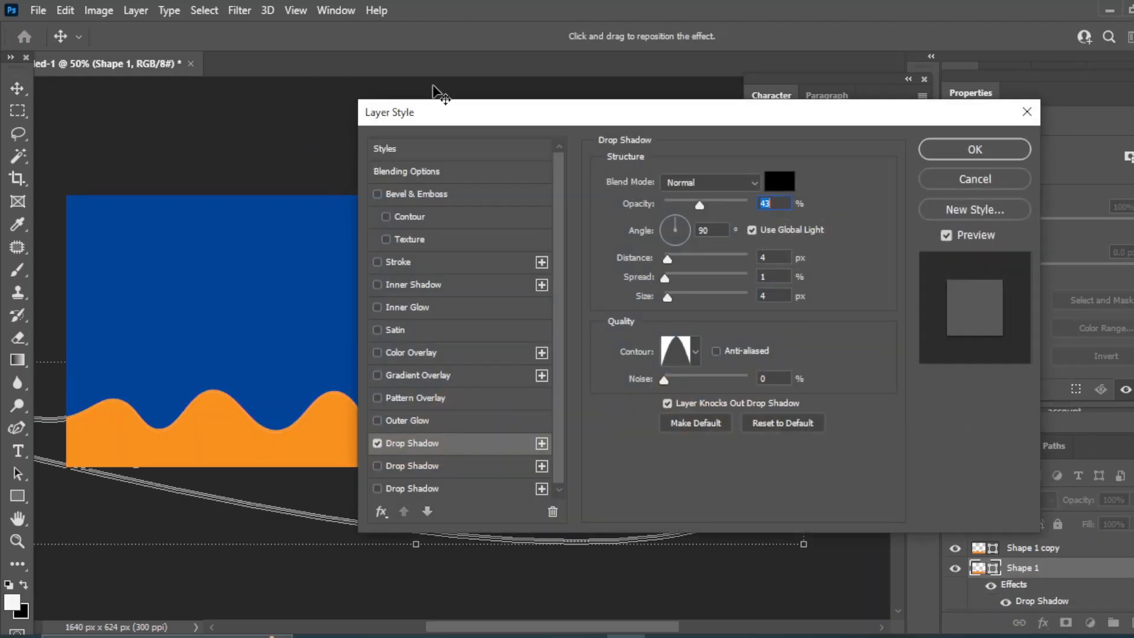
left_click_drag(443, 118, 583, 116)
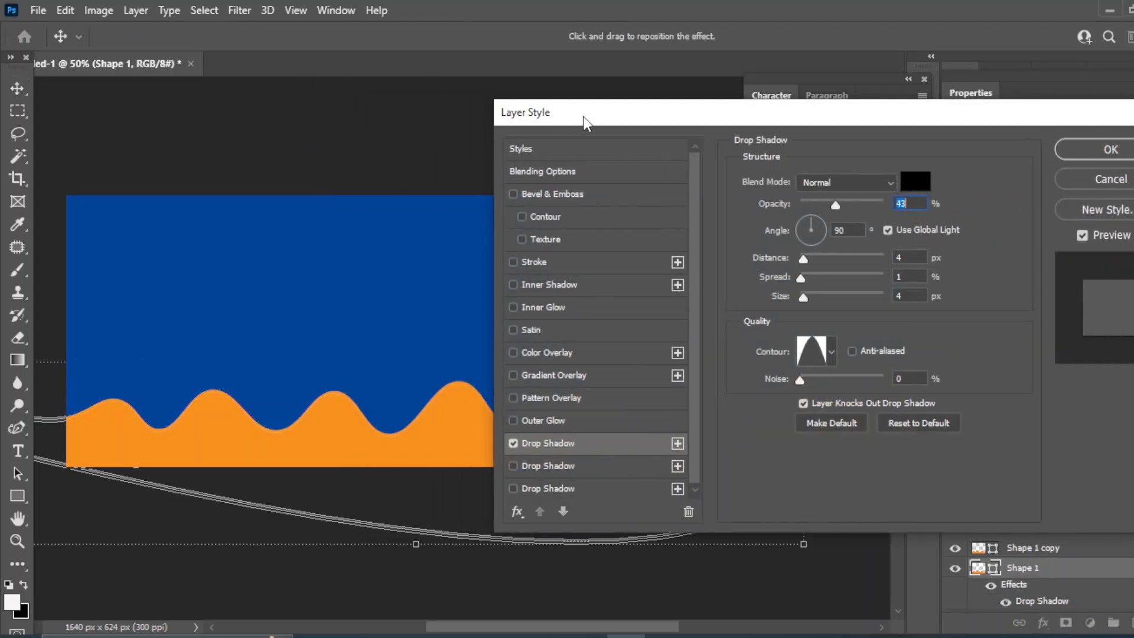
left_click(588, 444)
left_click_drag(802, 297, 819, 297)
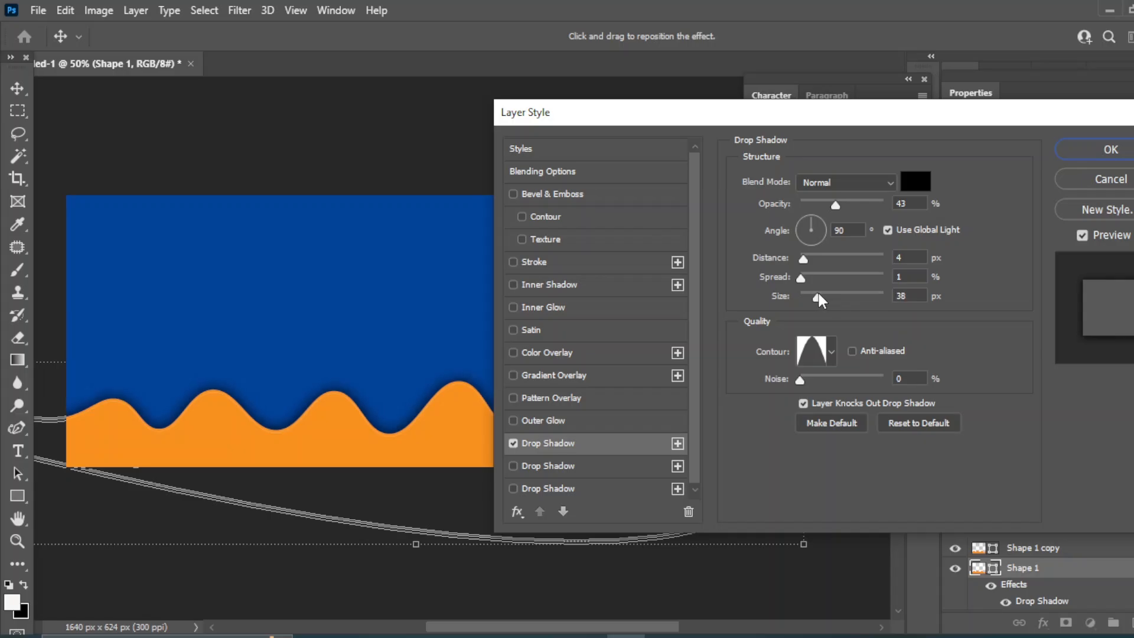
left_click_drag(646, 121, 451, 125)
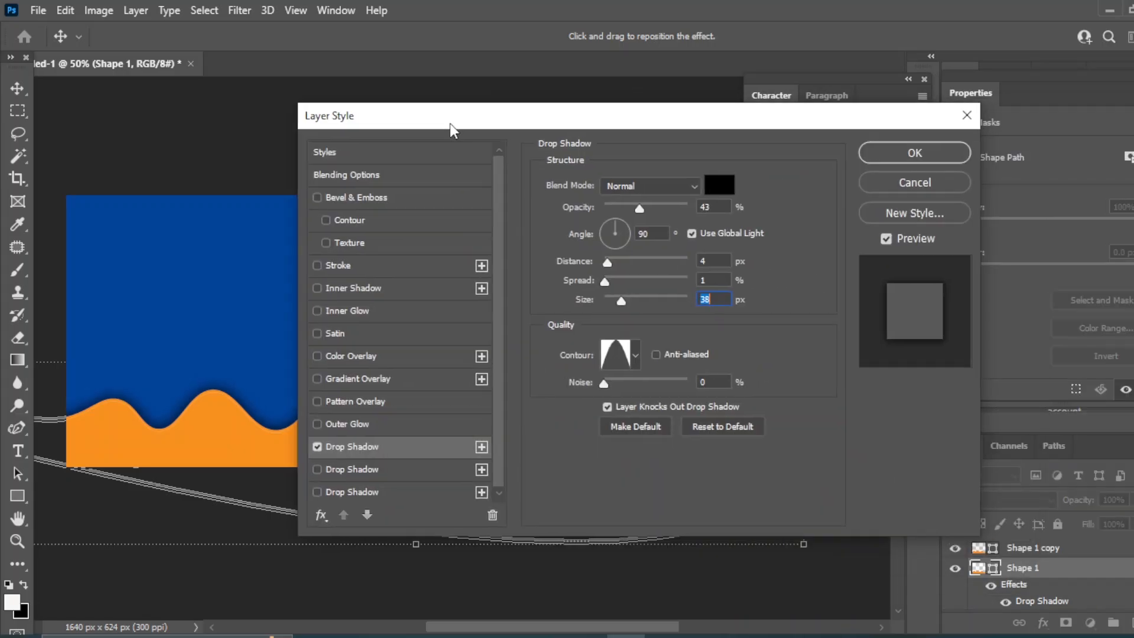
left_click(901, 157)
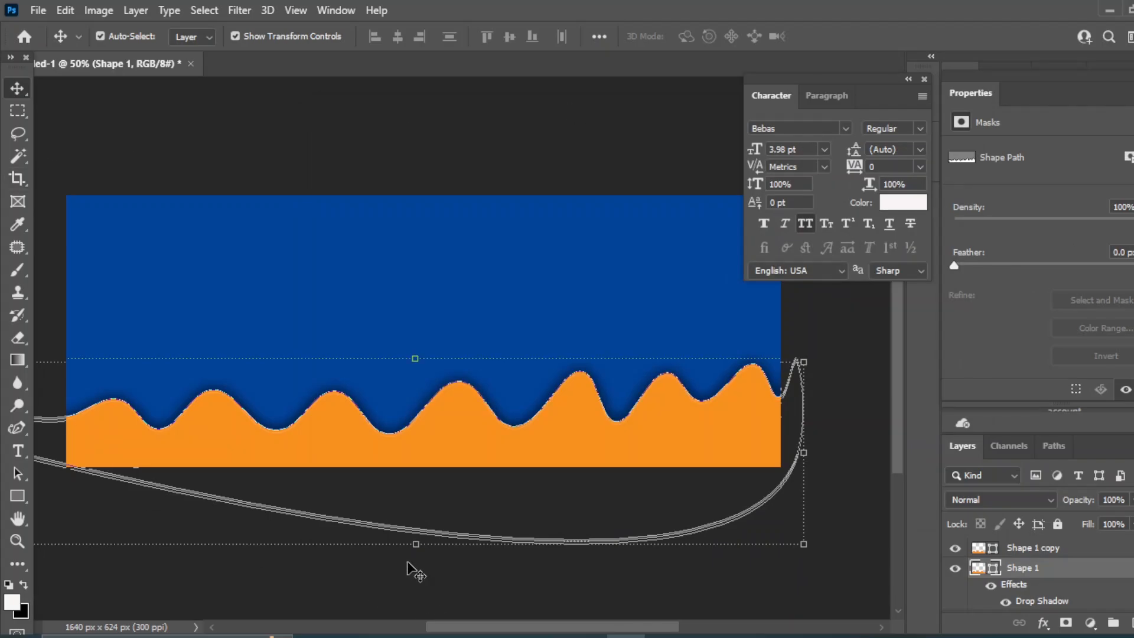
Apply a 4 px Gaussian Blur to the wave after converting it to a smart object
left_click(239, 10)
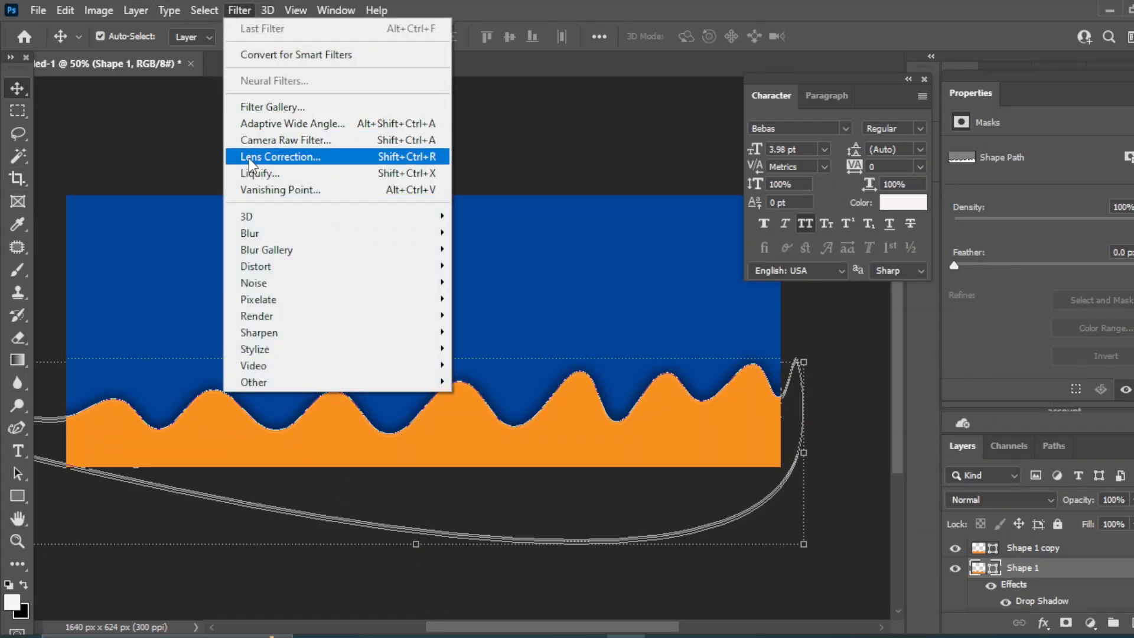
mouse_move(278, 233)
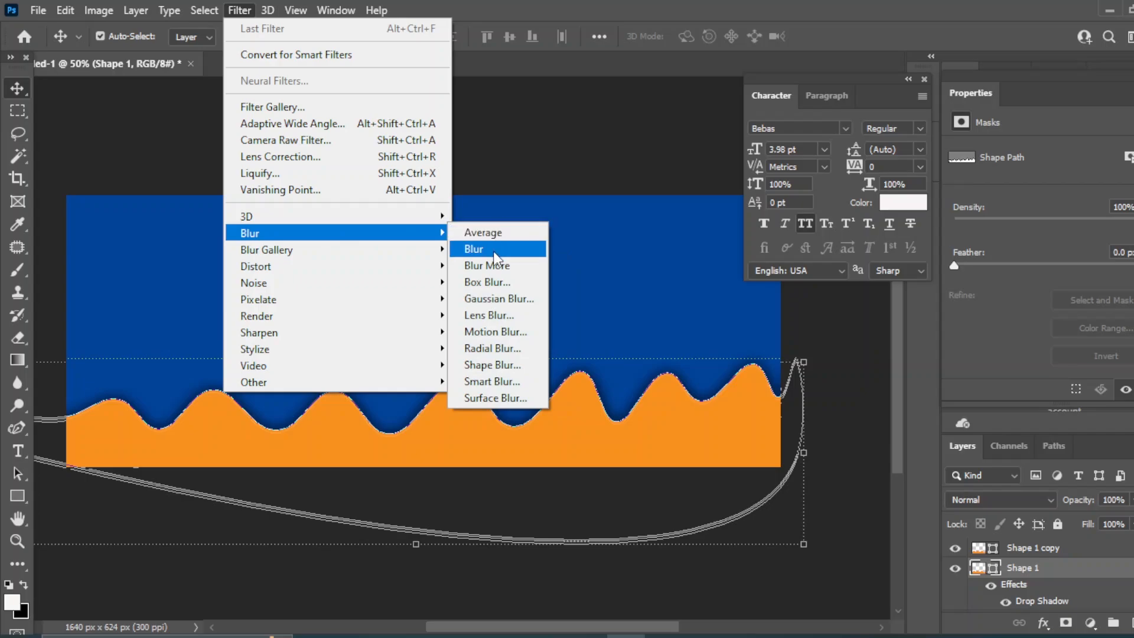
left_click(508, 299)
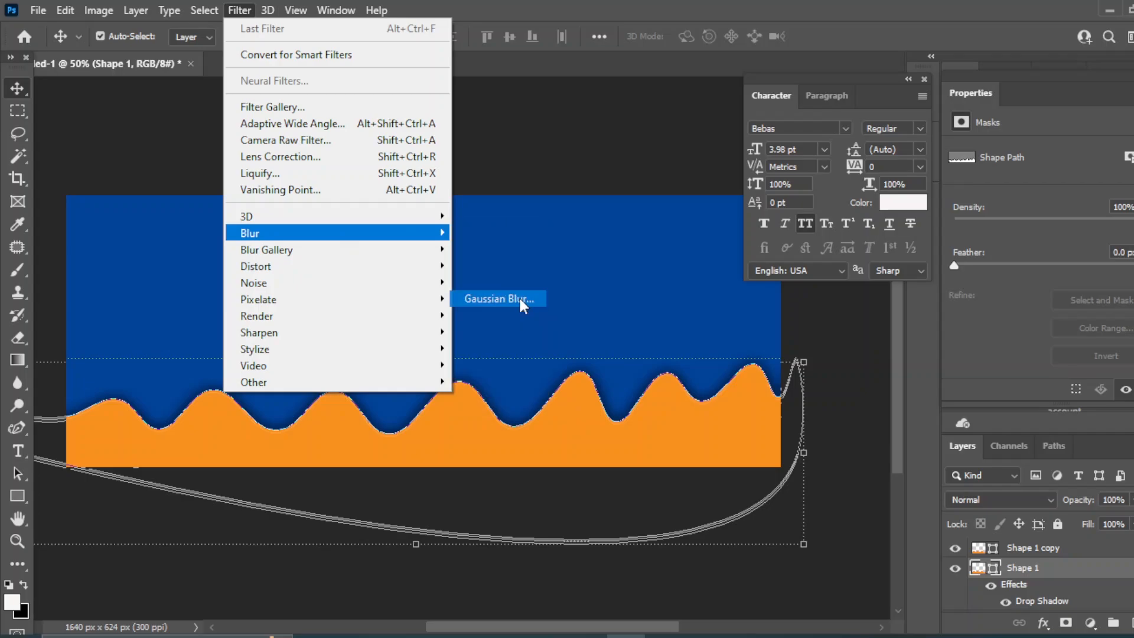
left_click(564, 259)
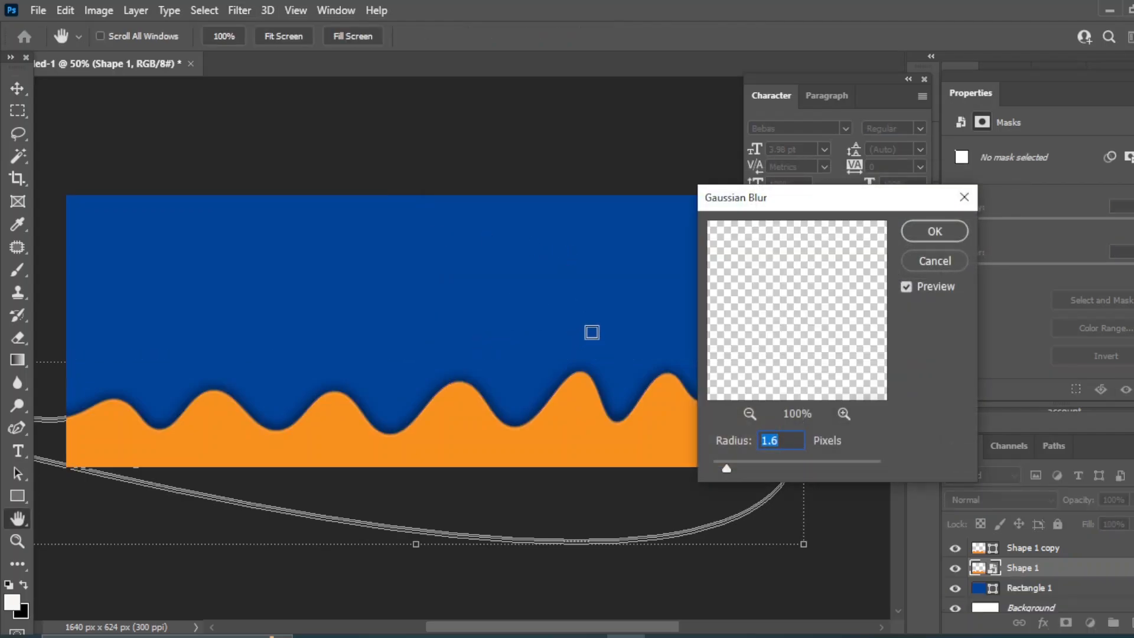
mouse_move(726, 469)
left_mouse_down()
mouse_move(768, 466)
mouse_move(731, 466)
left_mouse_up()
left_click(934, 231)
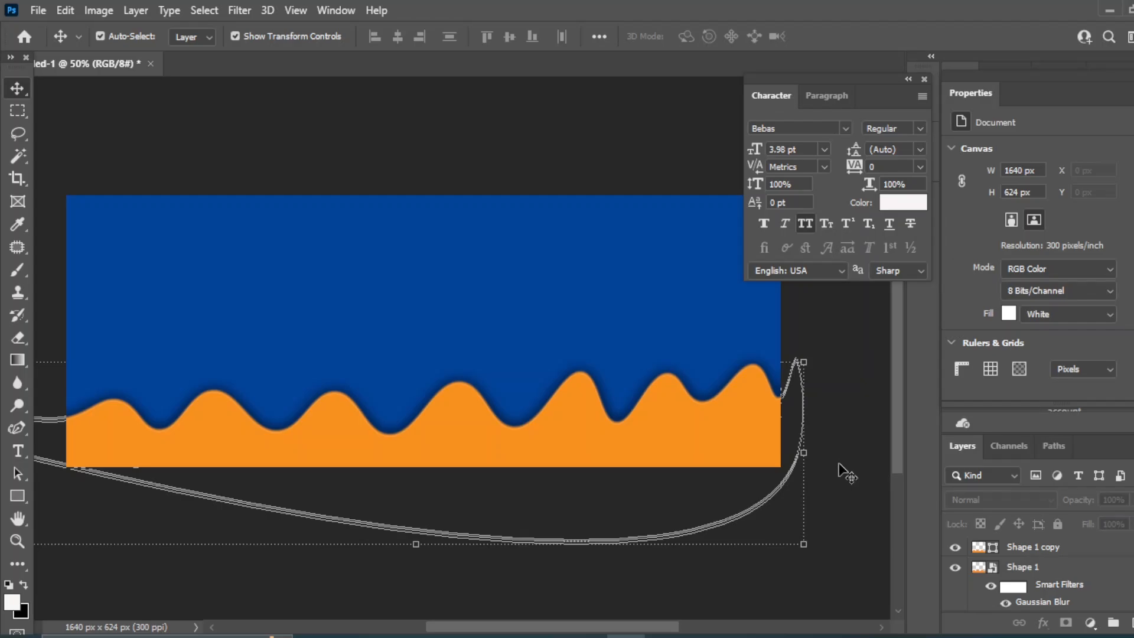
Drag the menu salad image from the food images folder into the banner
mouse_move(558, 635)
left_click(584, 596)
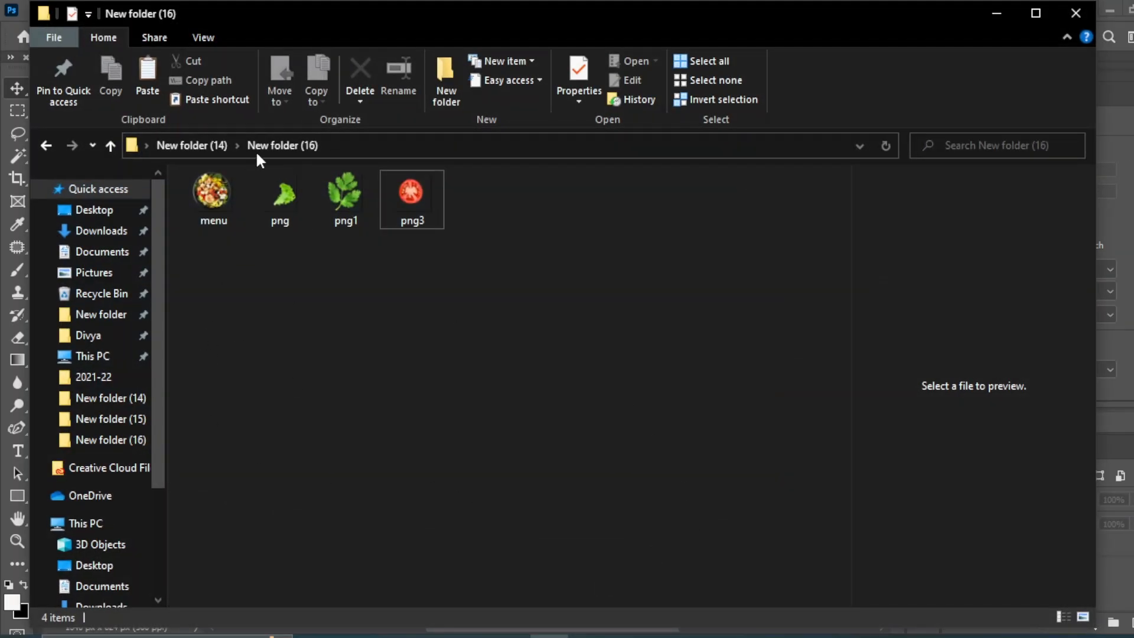
left_click(242, 217)
left_click_drag(213, 198, 585, 371)
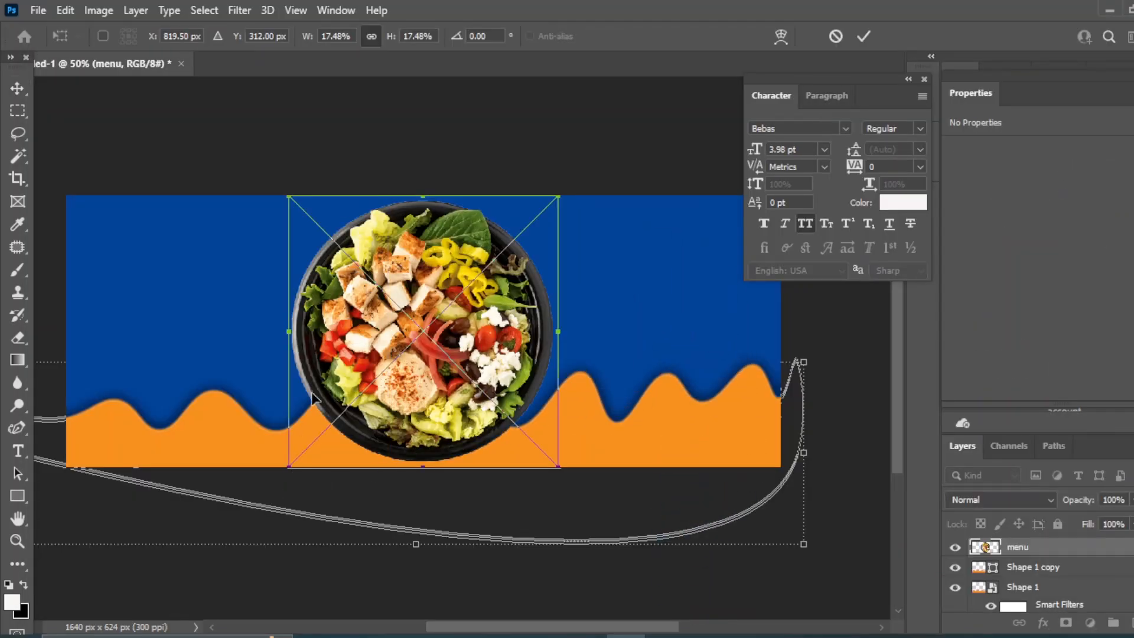
Scale the salad photo to about 453 × 455 px and centre it over the wave
left_click_drag(558, 194, 513, 331)
left_click_drag(353, 388, 450, 355)
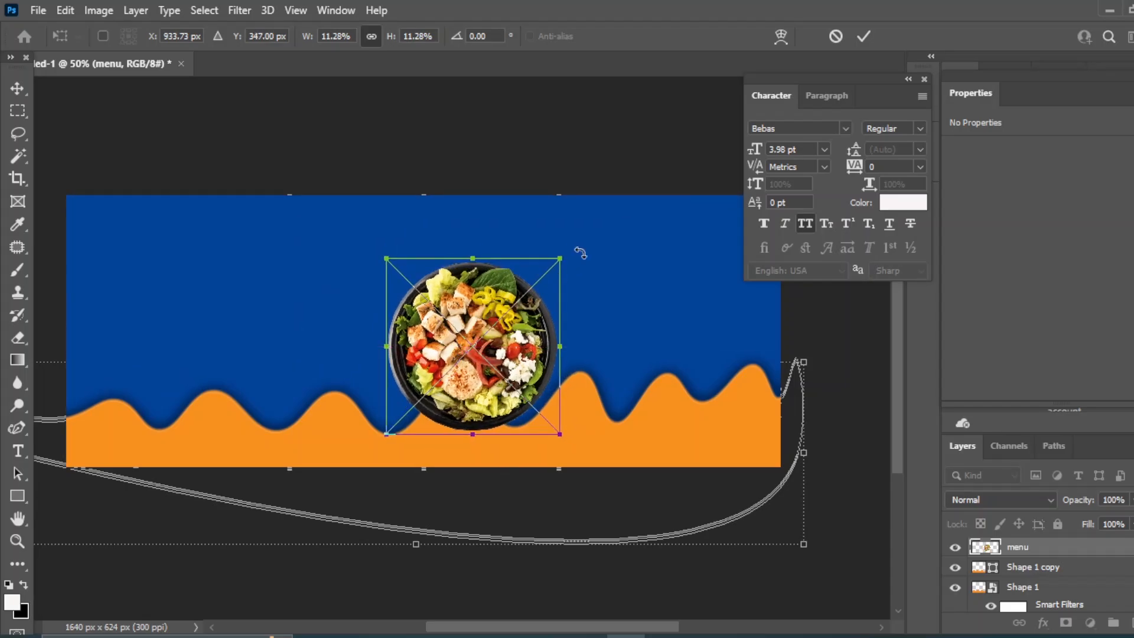
left_click_drag(562, 253, 591, 228)
left_click_drag(487, 336, 458, 324)
left_click(17, 88)
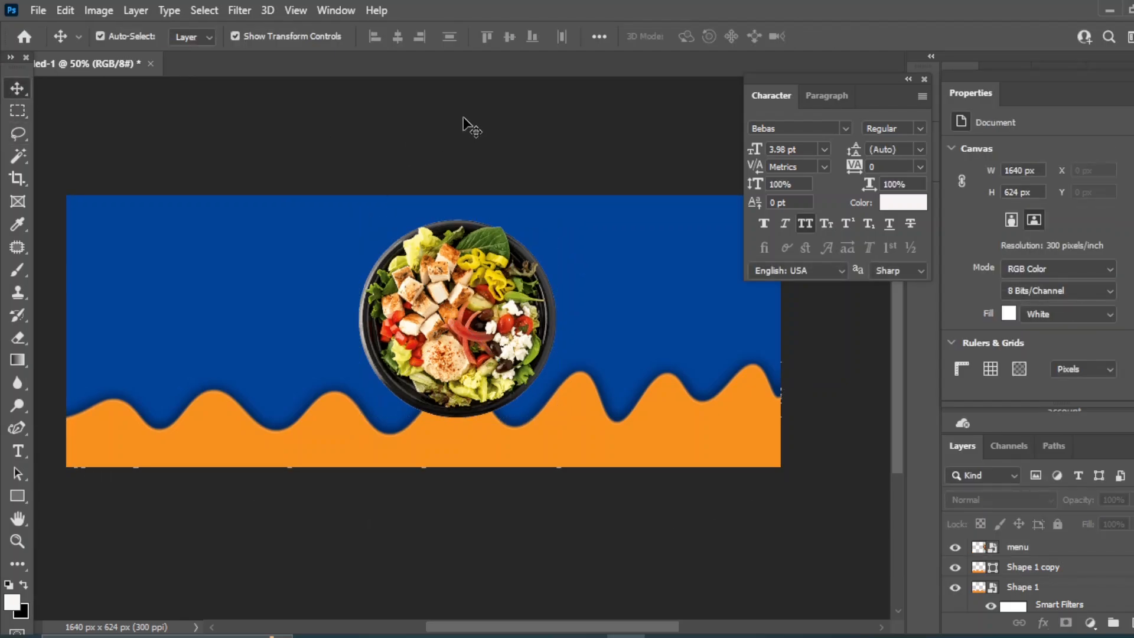
Add a layer beneath the salad image and draw an orange circle around the bowl
left_click(1130, 624)
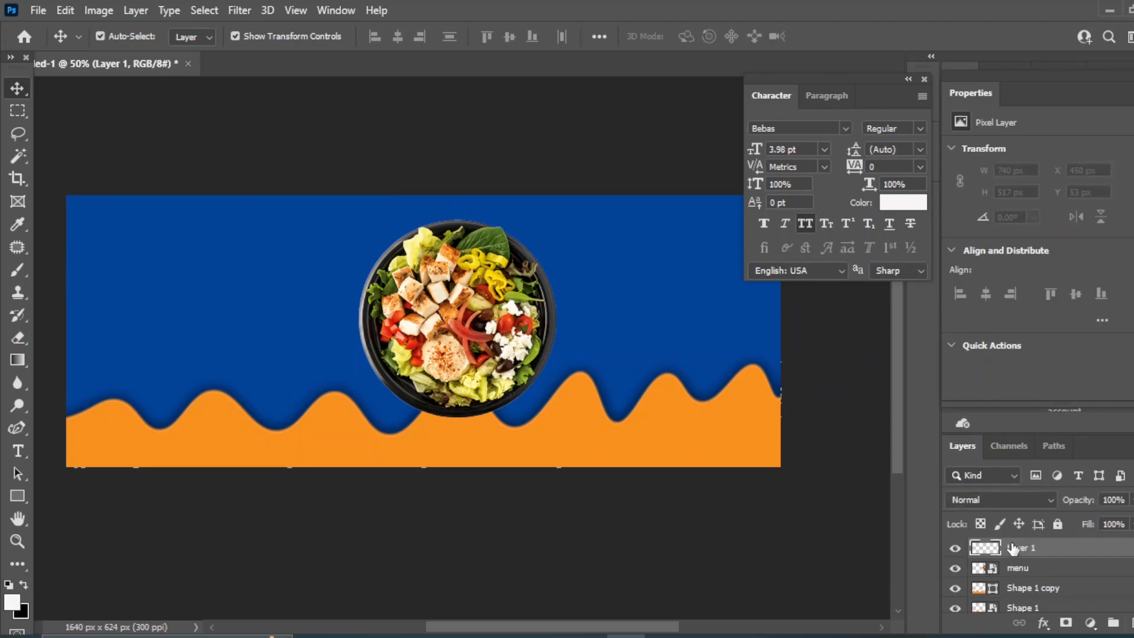
left_click_drag(1012, 548, 1013, 568)
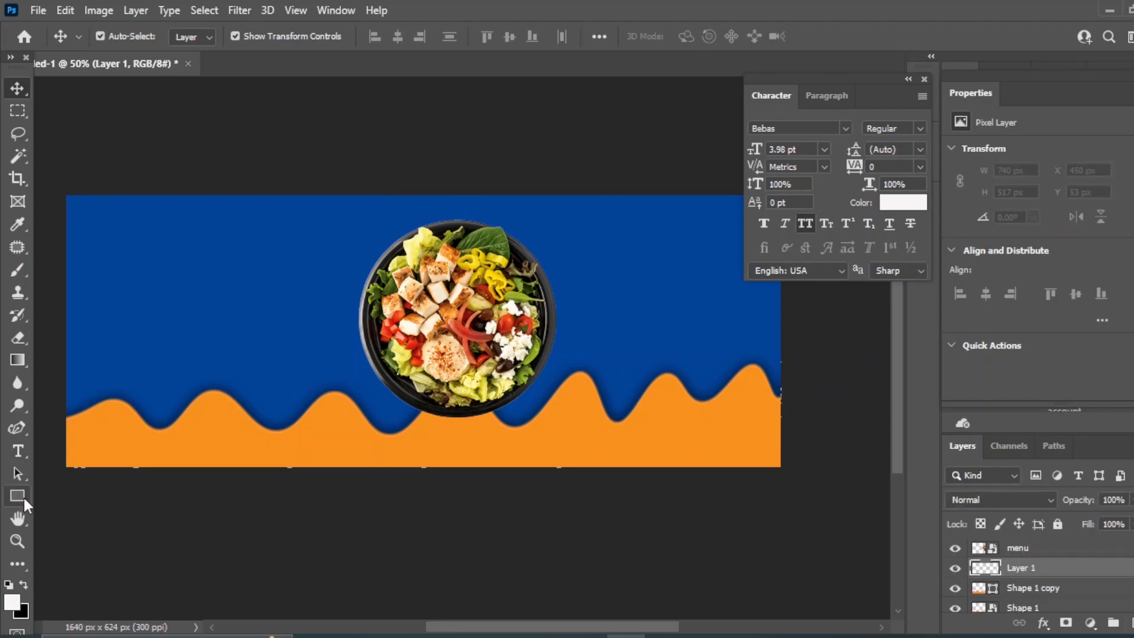
right_click(23, 495)
left_click(111, 512)
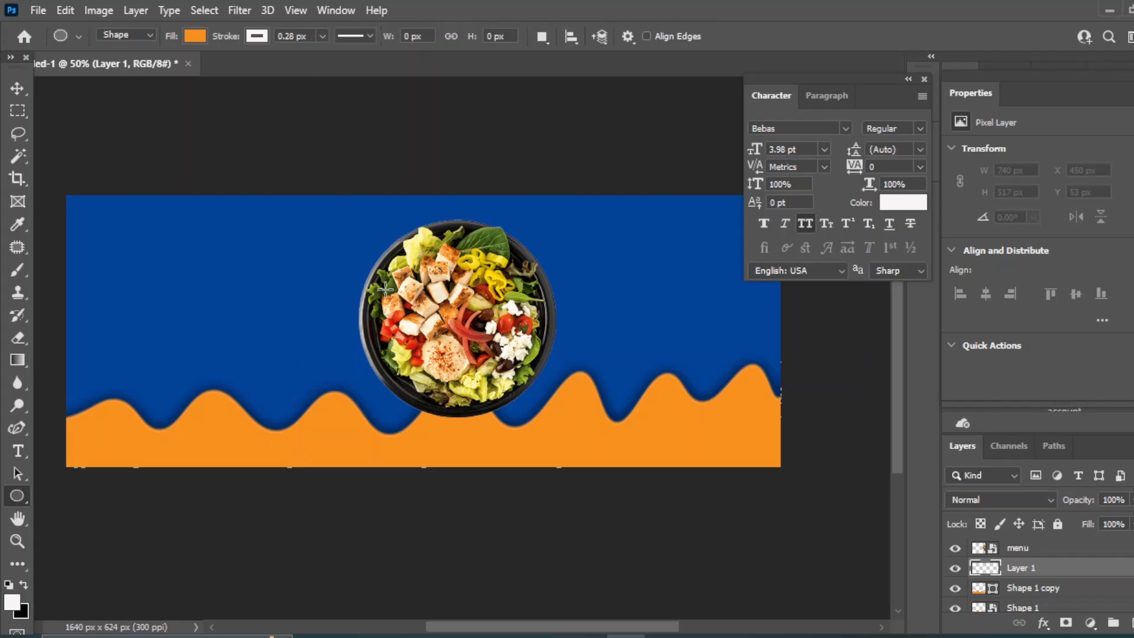
left_click_drag(353, 217, 611, 427)
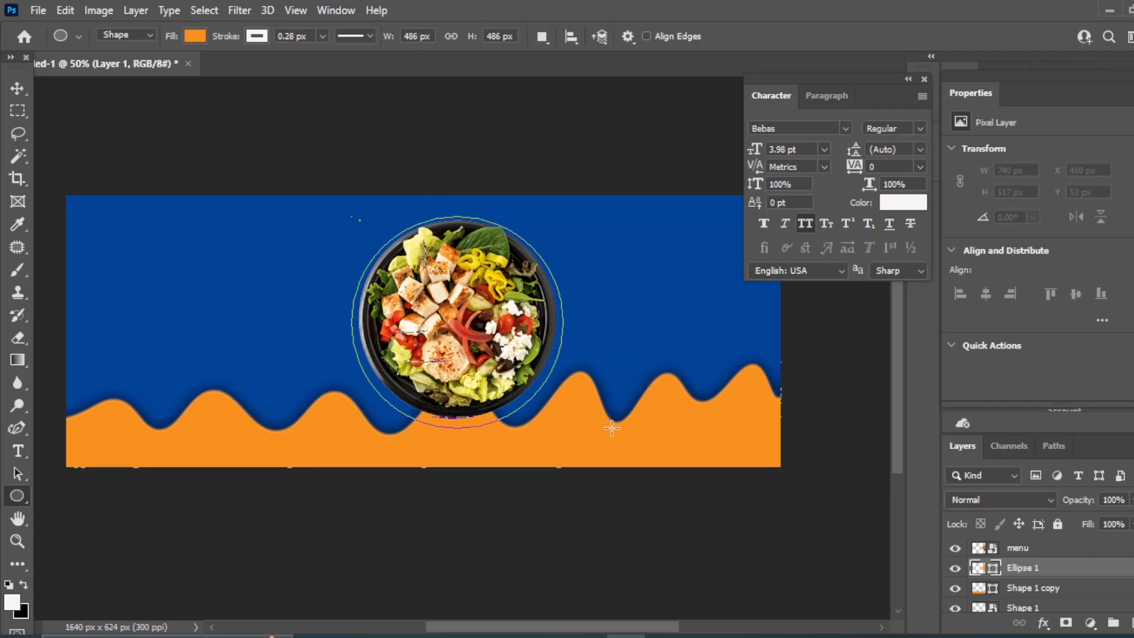
Centre the circle and salad bowl on each other, nudge them up, and reselect the circle
key("v")
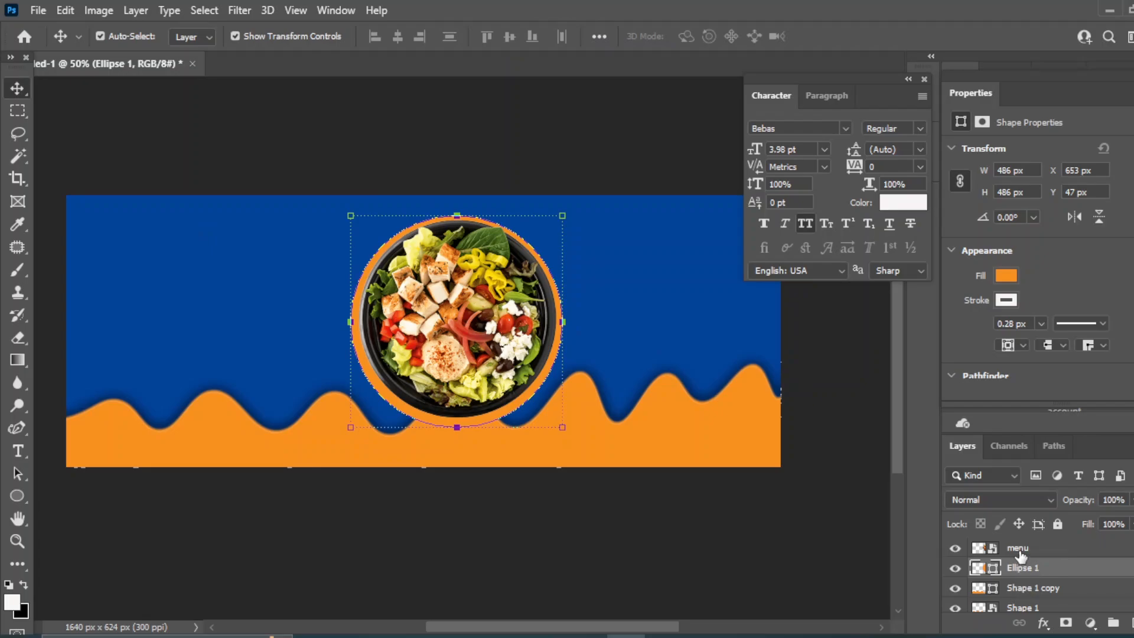
left_click(1020, 549, "shift")
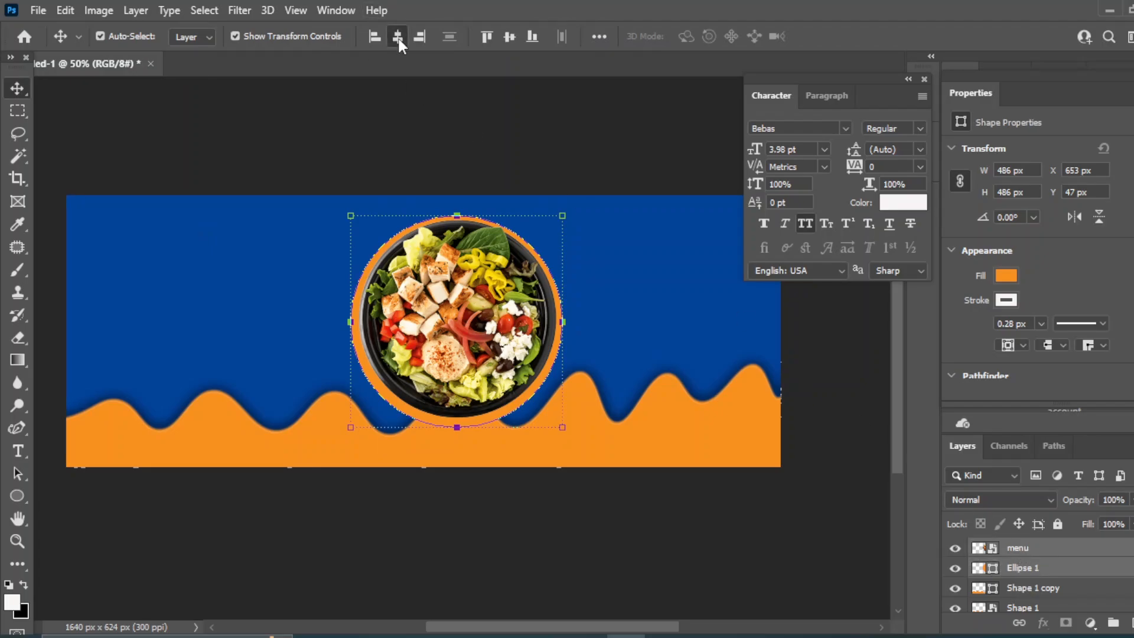
left_click(398, 37)
left_click(509, 37)
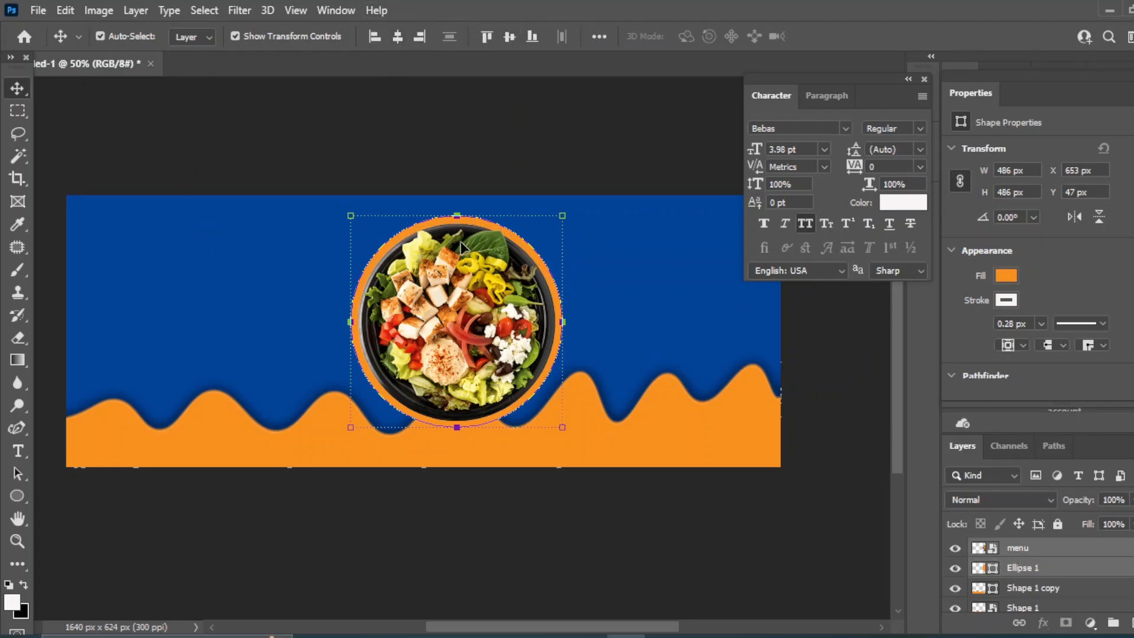
key("Up")
key("Up")
key("Up")
key("Up")
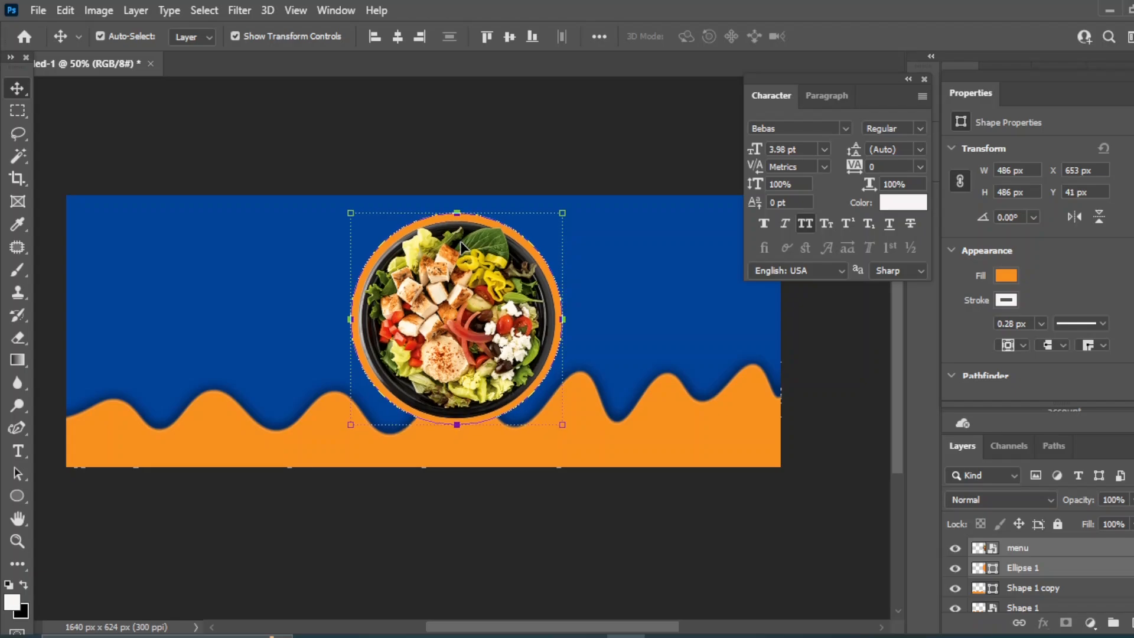
left_click(520, 137)
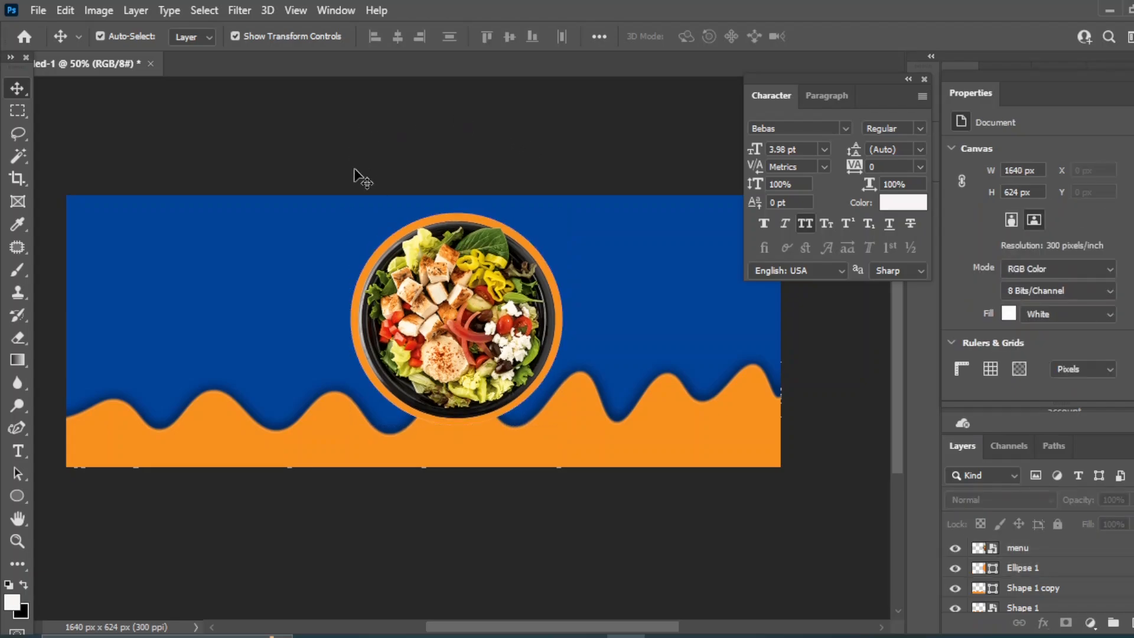
left_click(451, 222)
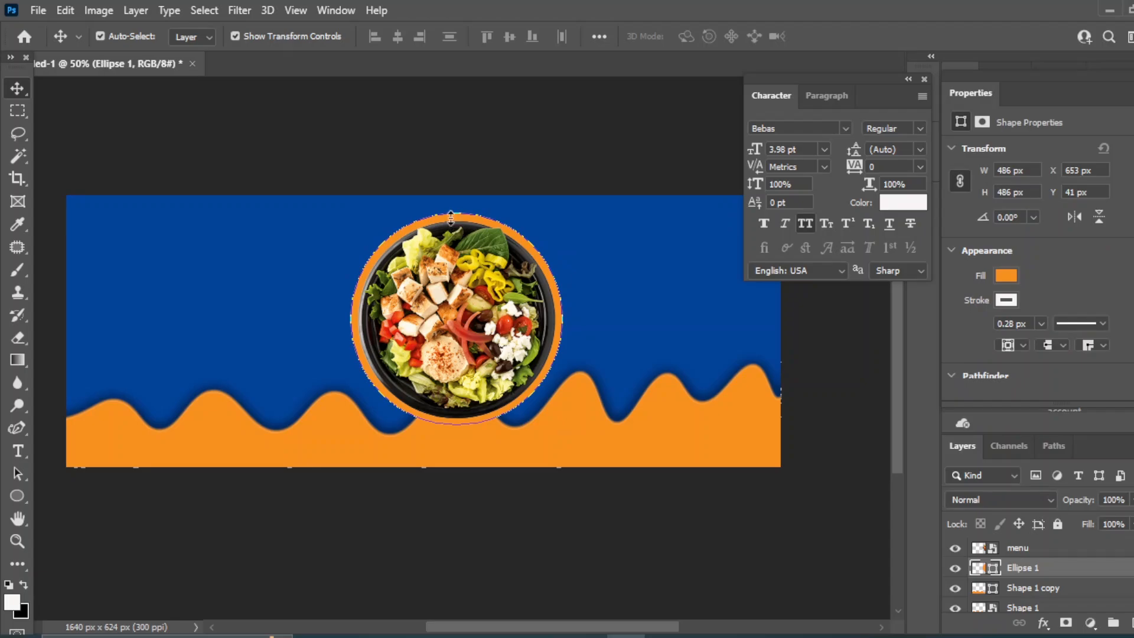
Duplicate the orange circle, enlarge the original Ellipse 1 to about 505 px, and fill it white
left_click_drag(1070, 574, 1132, 623)
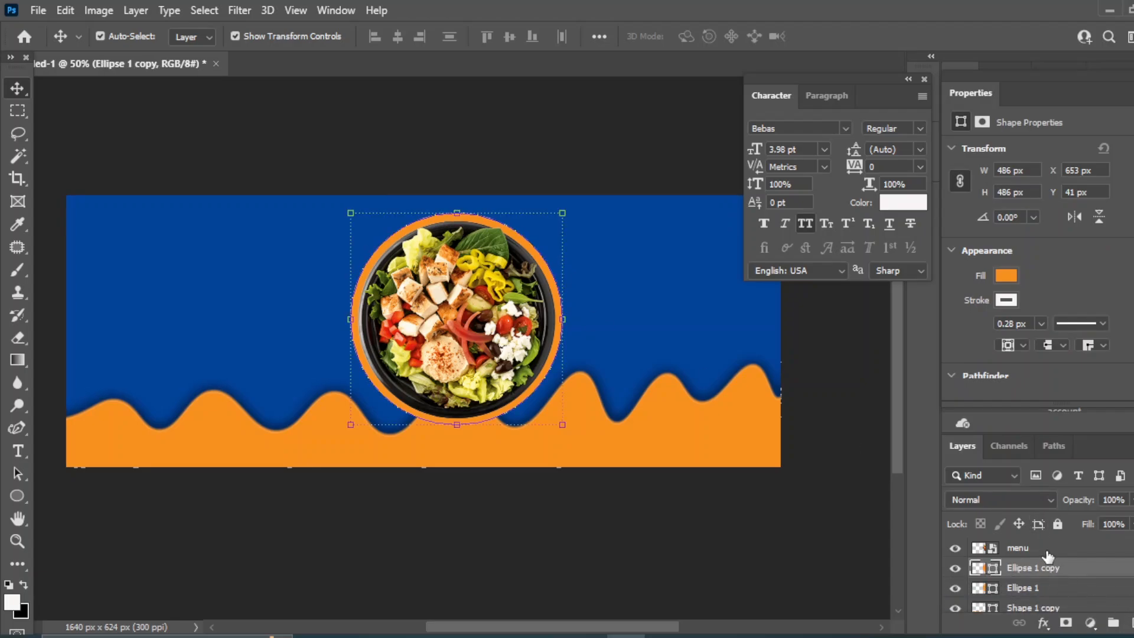
left_click(1030, 593)
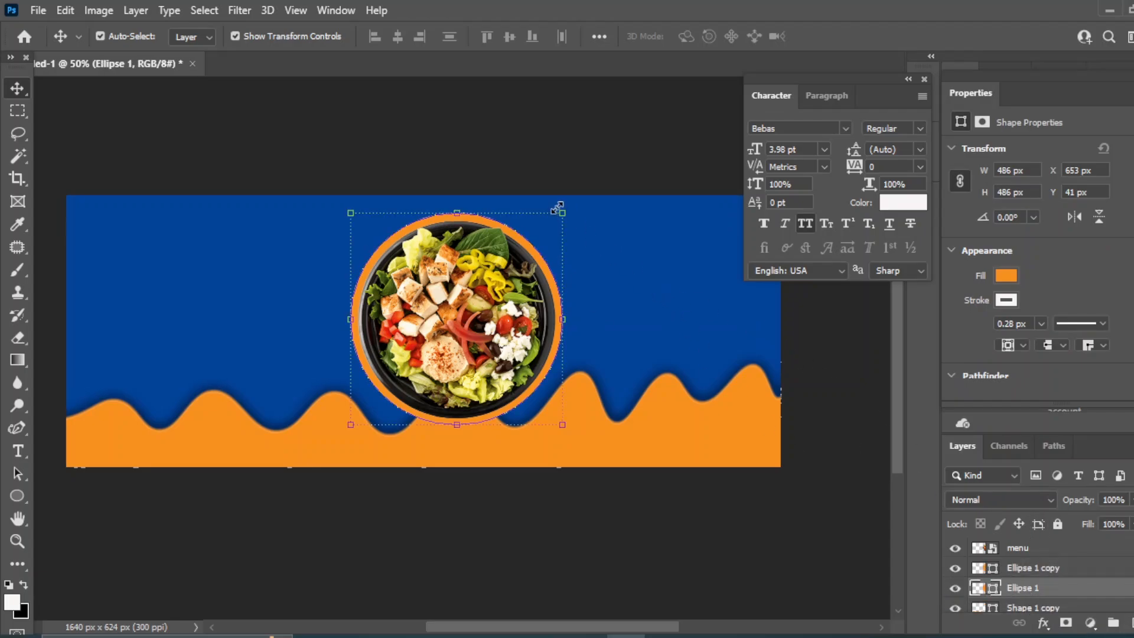
key("ctrl+t")
left_click_drag(562, 212, 574, 201)
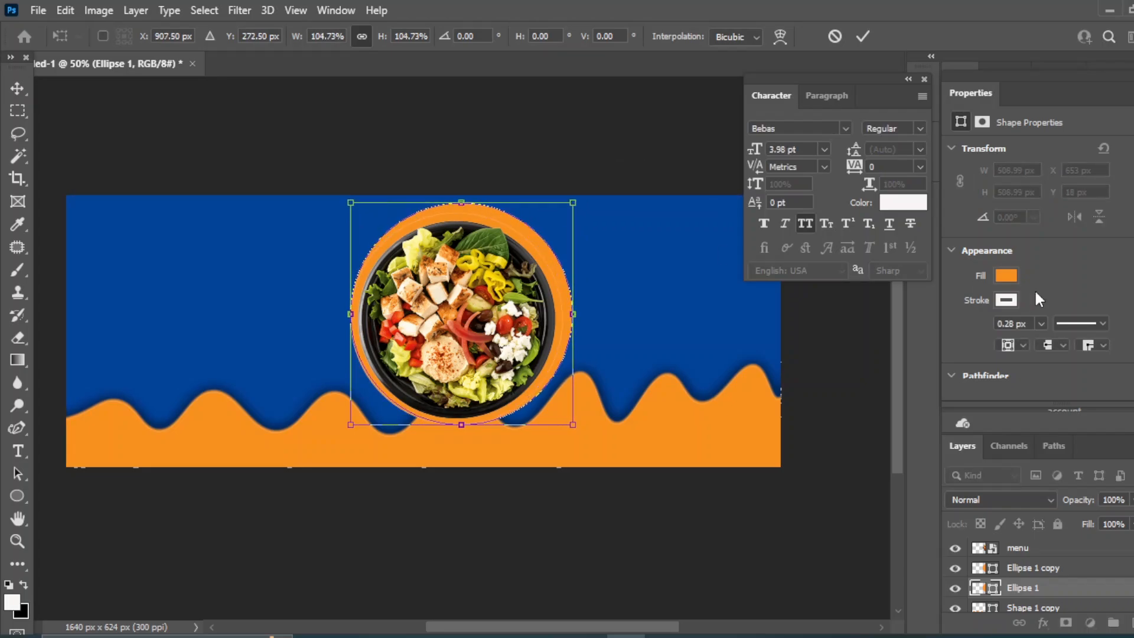
left_click(17, 88)
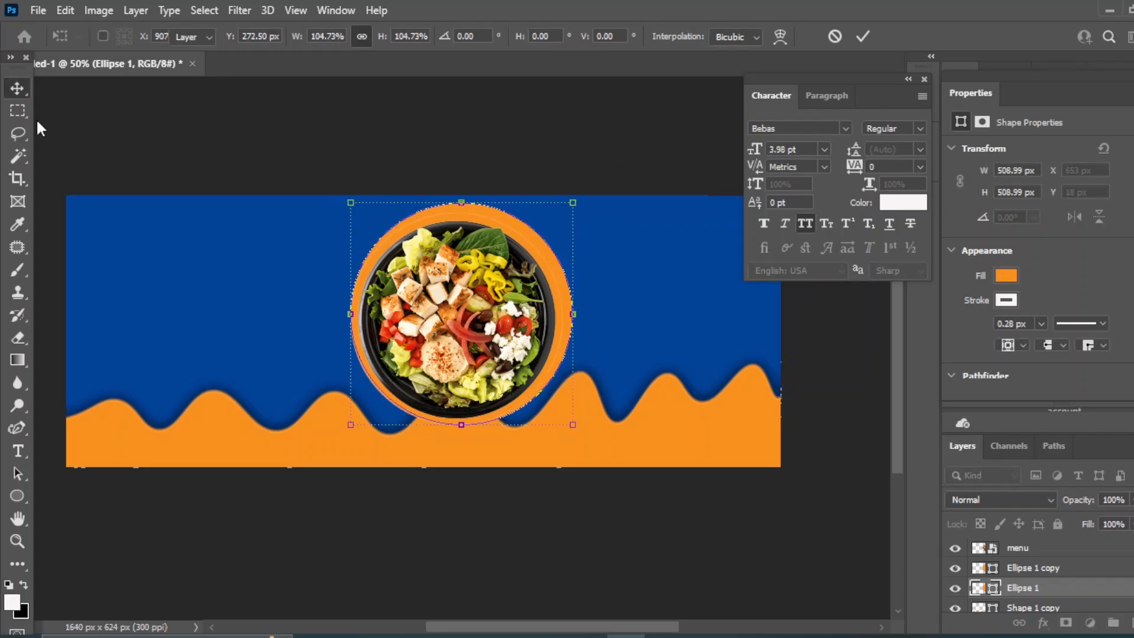
left_click(1006, 276)
left_click(1077, 369)
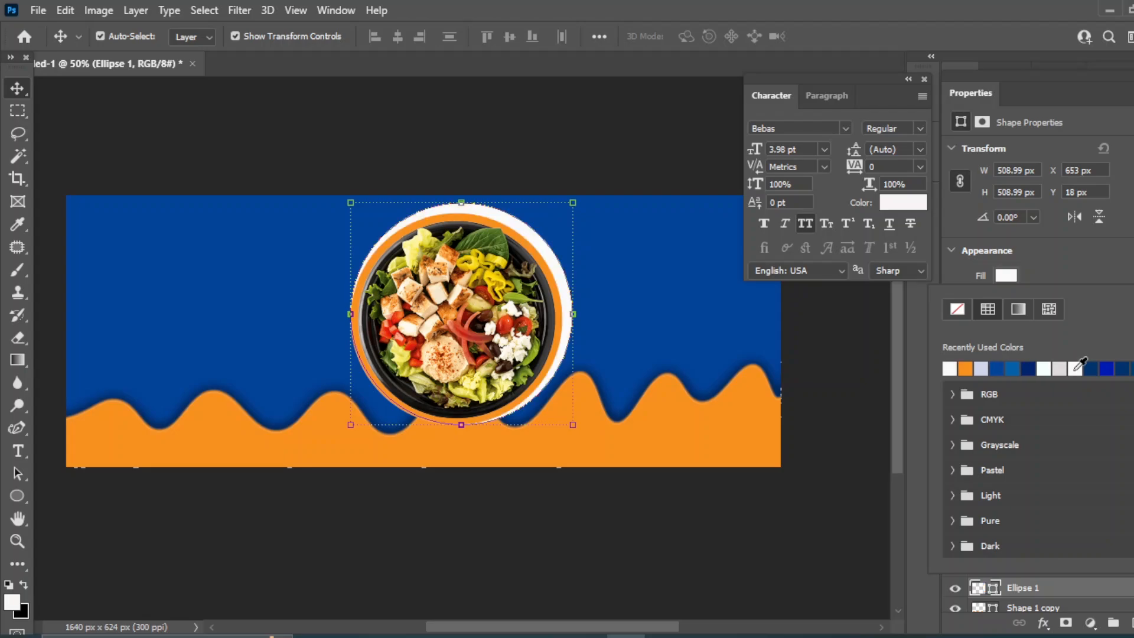
left_click(17, 89)
left_click(484, 114)
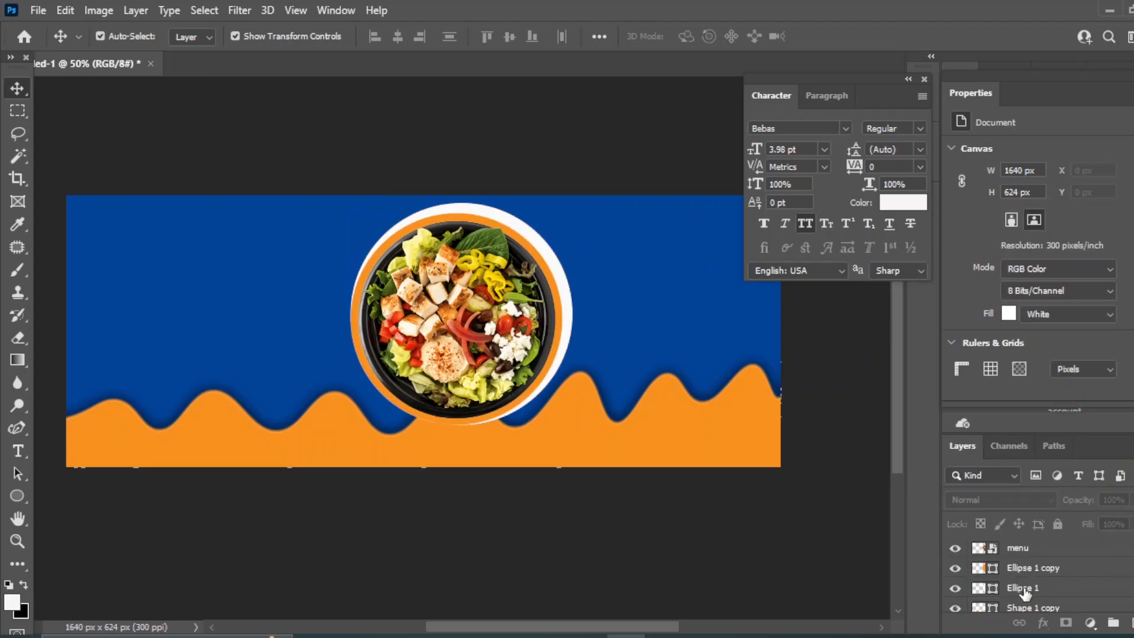
Centre the bowl and both circles together, then shrink the group slightly
left_click(1025, 588)
left_click(1019, 548, "shift")
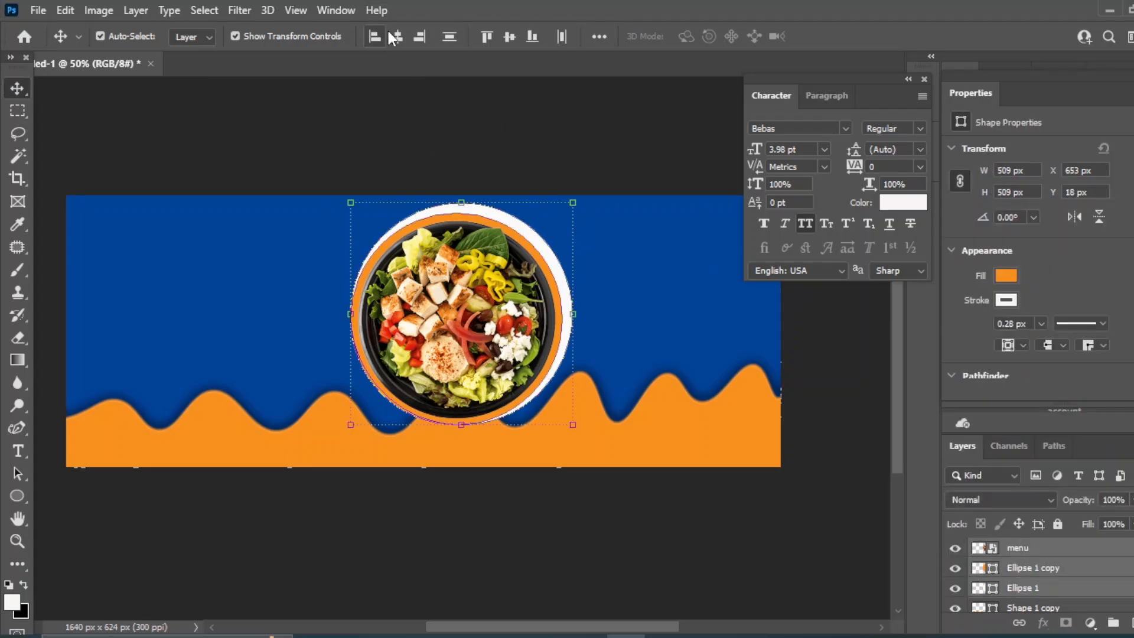
left_click(400, 39)
left_click(509, 37)
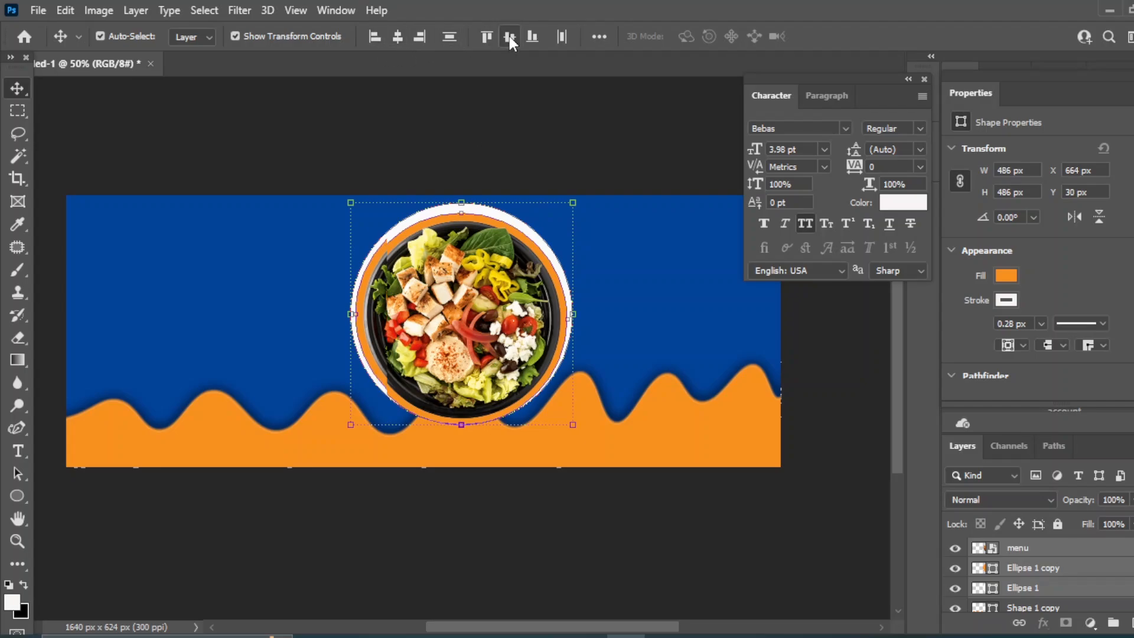
left_click(574, 201)
mouse_move(574, 200)
left_mouse_down()
mouse_move(581, 193)
mouse_move(565, 215)
left_mouse_up()
left_click_drag(346, 210, 351, 219)
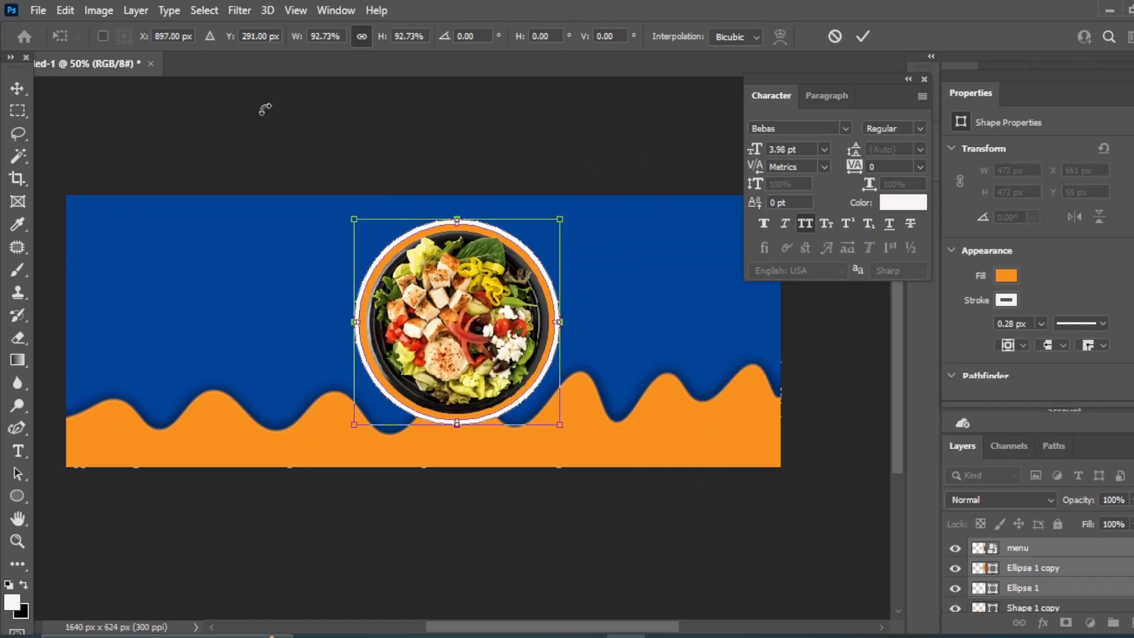
left_click(18, 88)
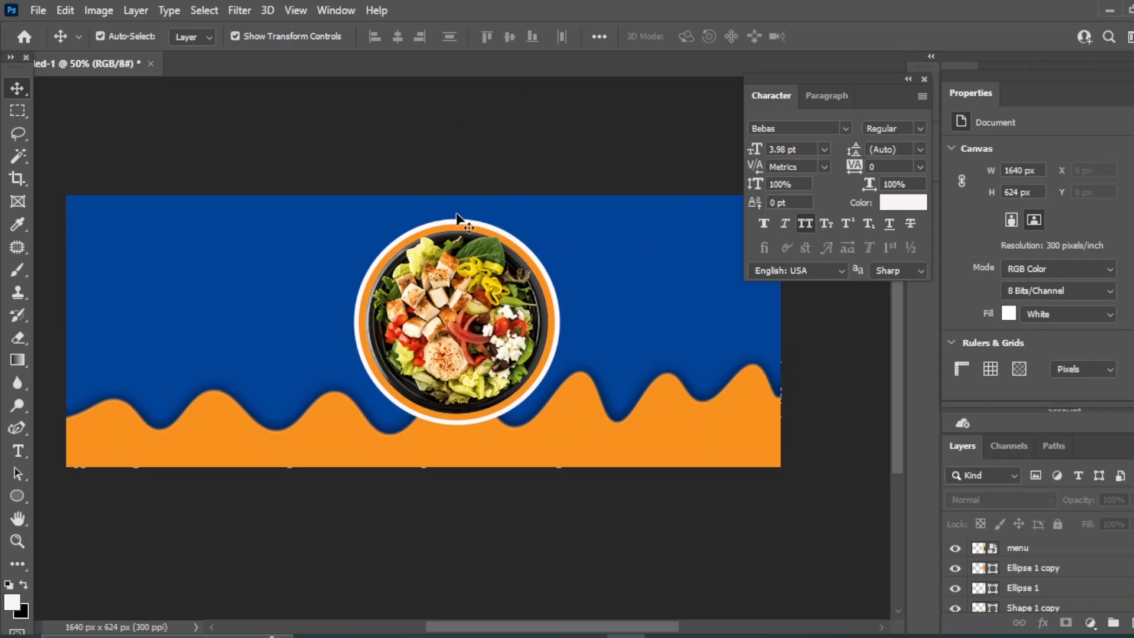
Remove the white circle's fill and give it a 7.41 px dotted white outline
left_click(472, 223)
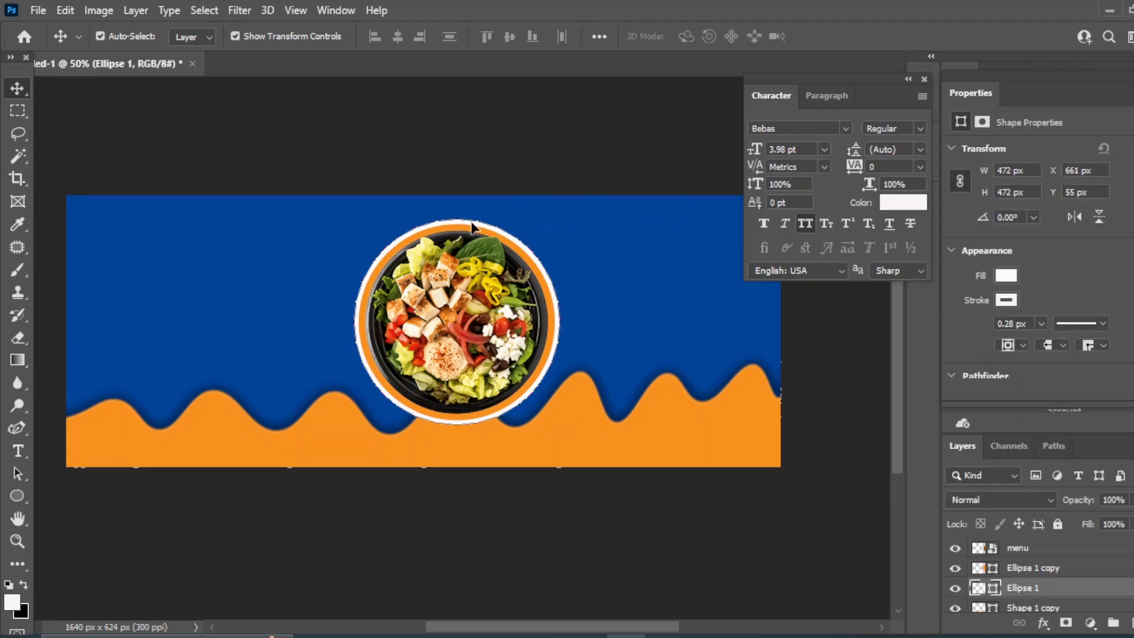
left_click(1005, 276)
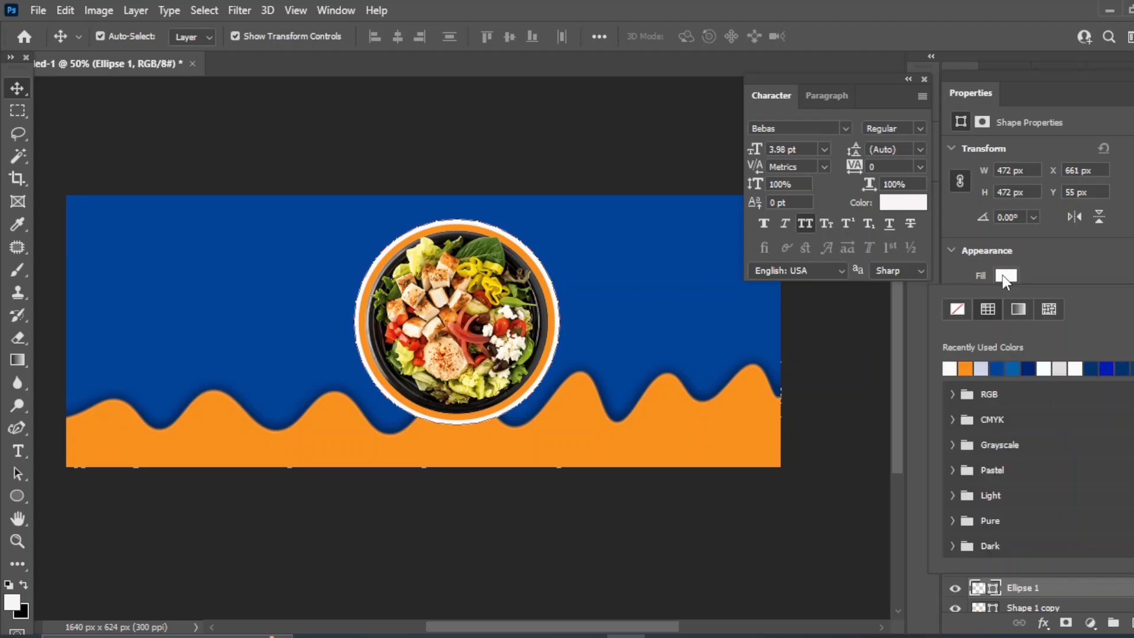
left_click(956, 308)
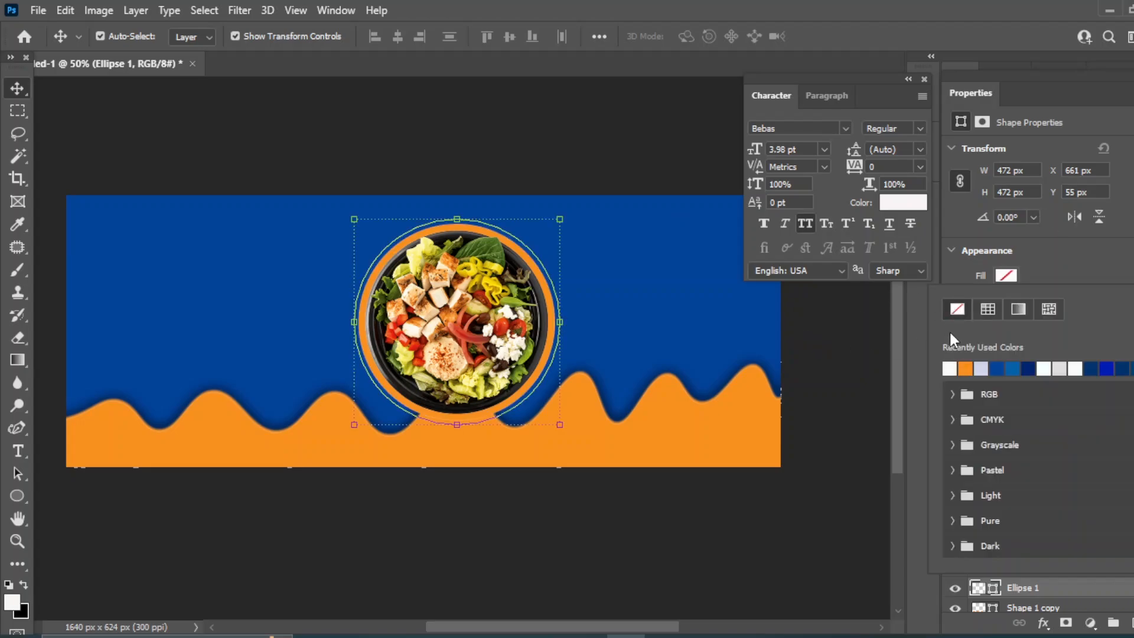
left_click(916, 353)
left_click(1041, 324)
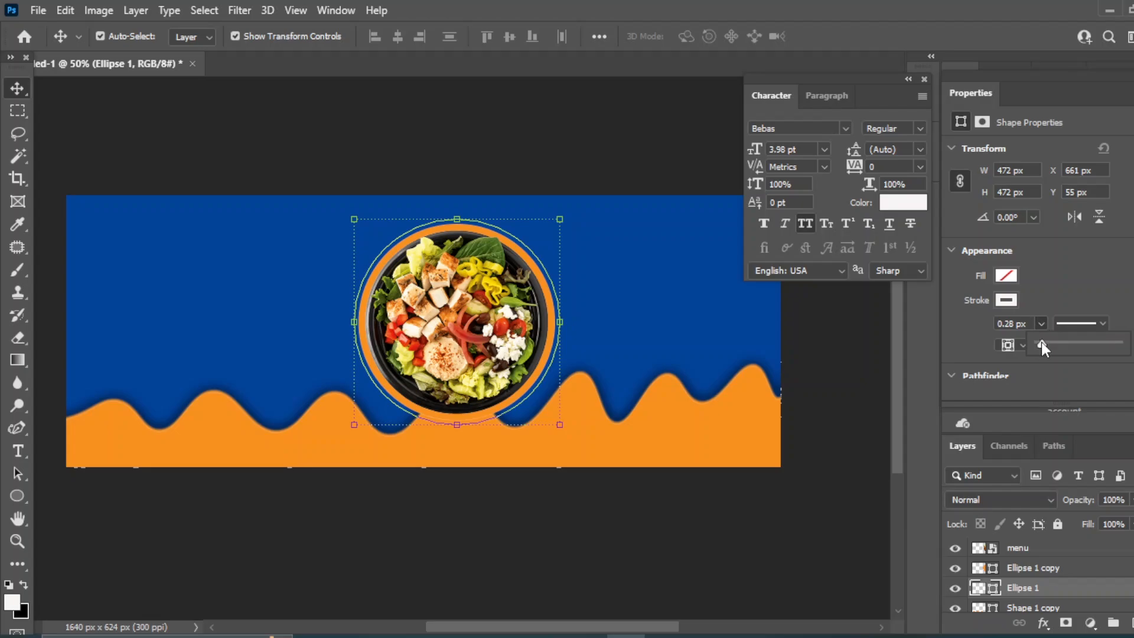
mouse_move(1046, 341)
left_mouse_down()
mouse_move(1068, 341)
mouse_move(1047, 344)
left_mouse_up()
left_click(1103, 324)
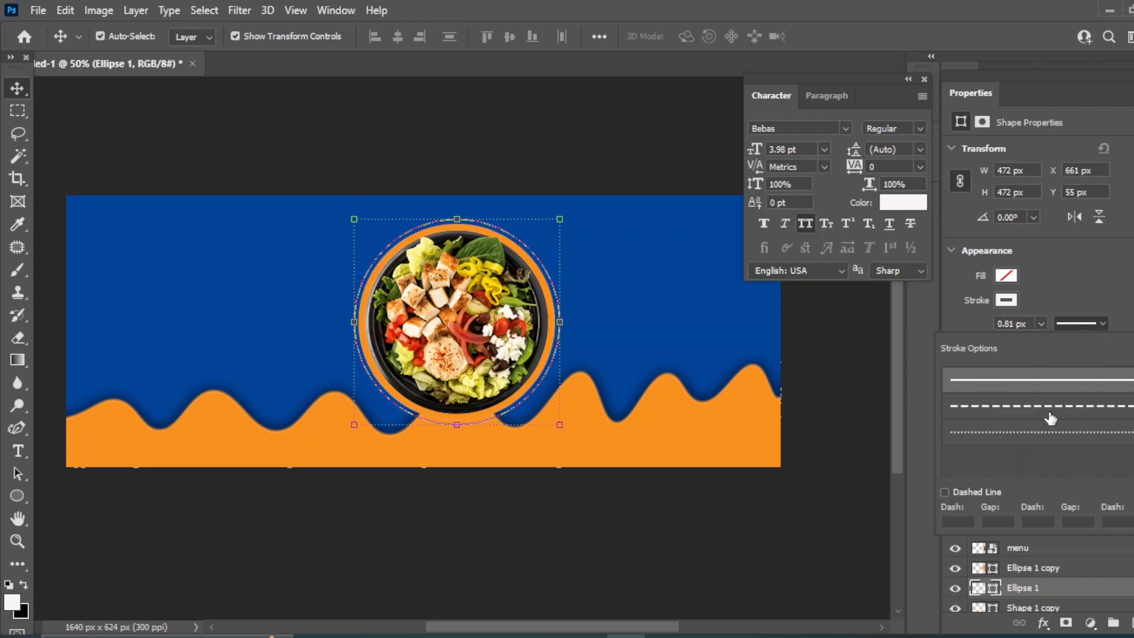
left_click(1050, 438)
left_click(1041, 324)
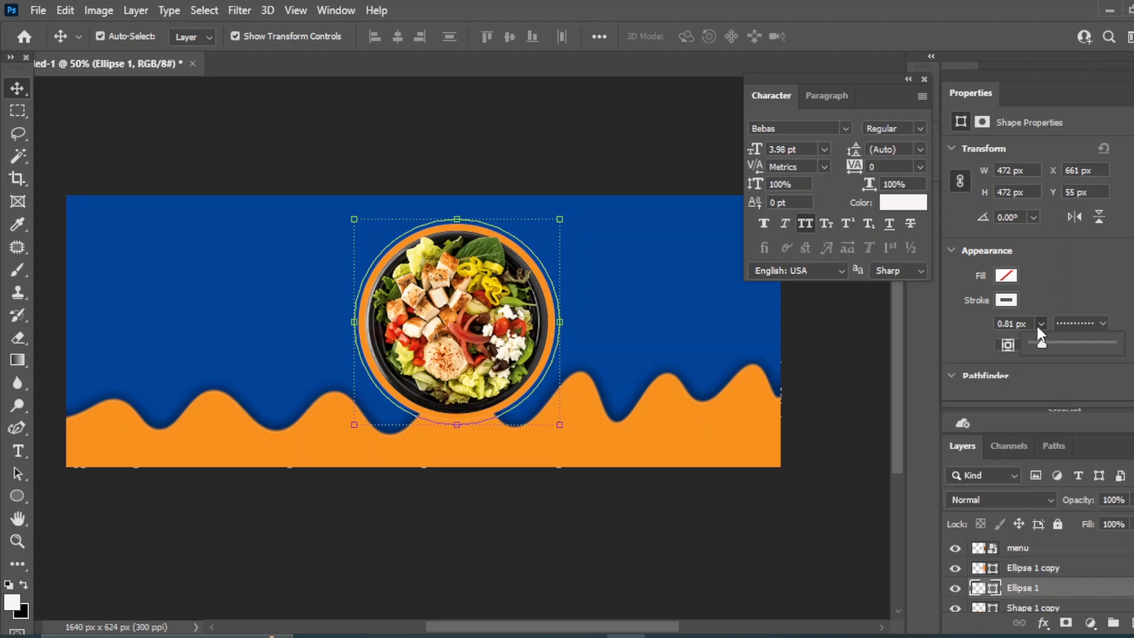
left_click_drag(1043, 345, 1046, 345)
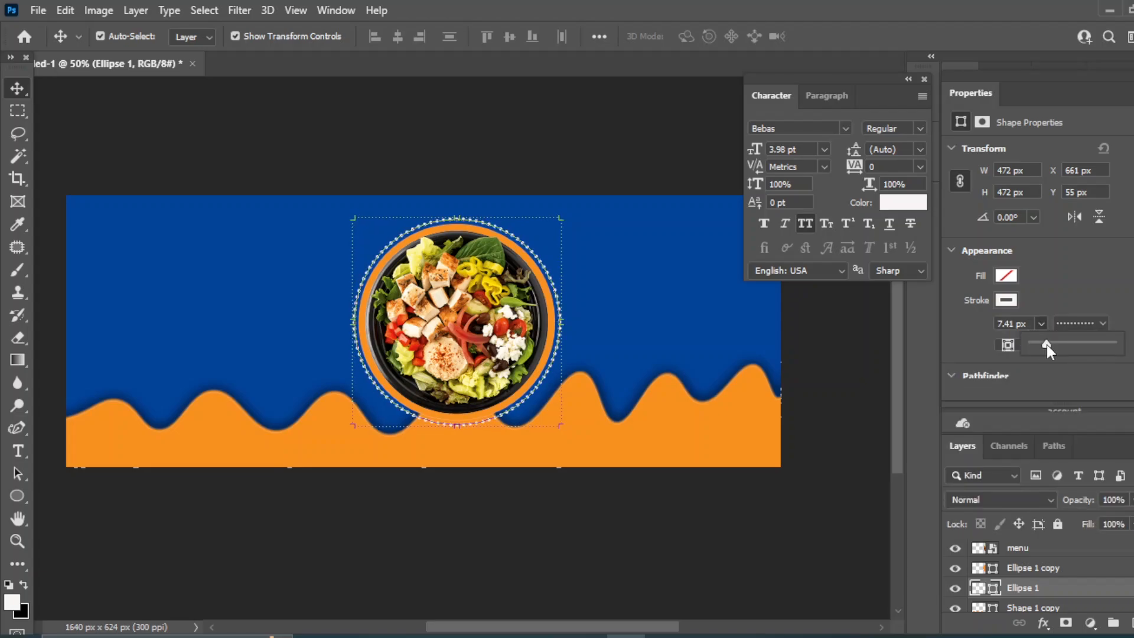
left_click(106, 101)
left_click(519, 159)
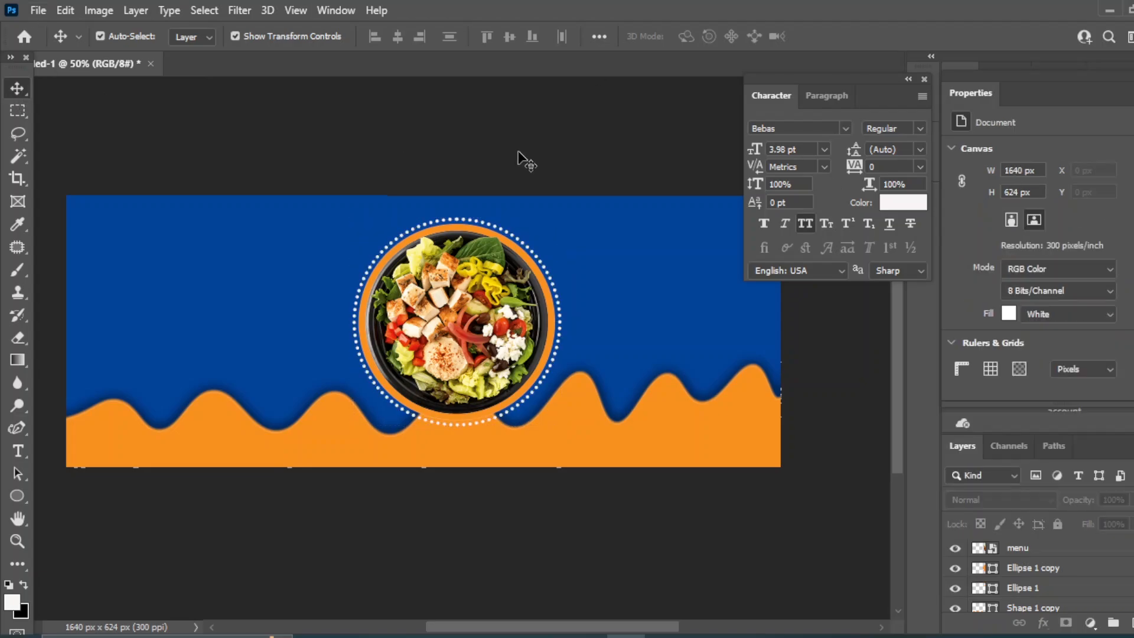
Switch the Ellipse 1 ring's outline to the dashed stroke preset
left_click(518, 243)
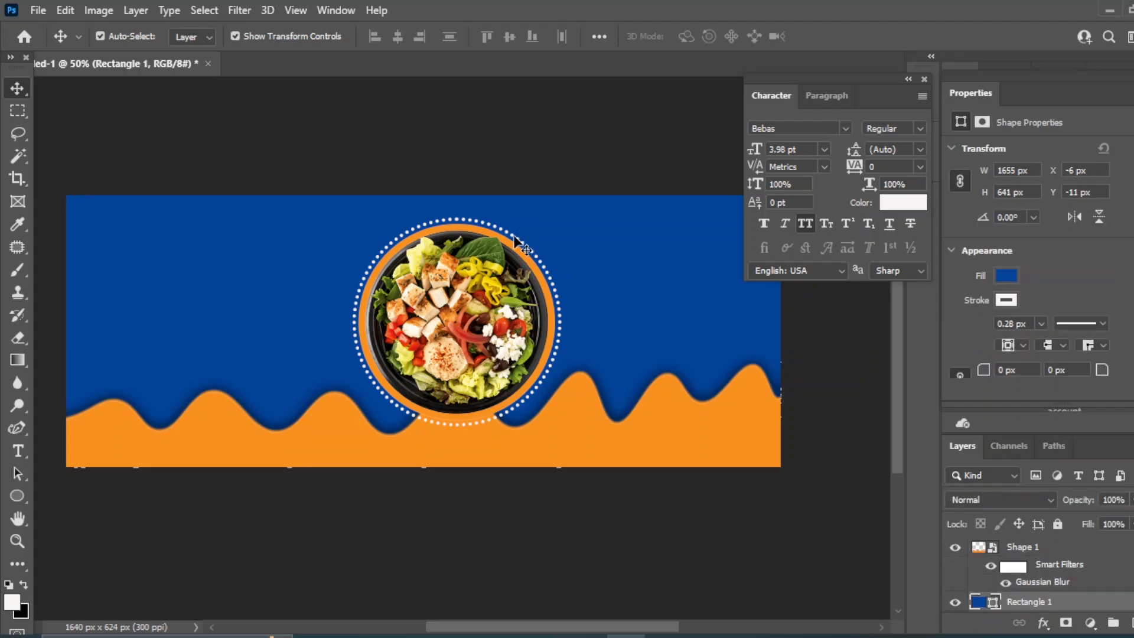
left_click(1103, 323)
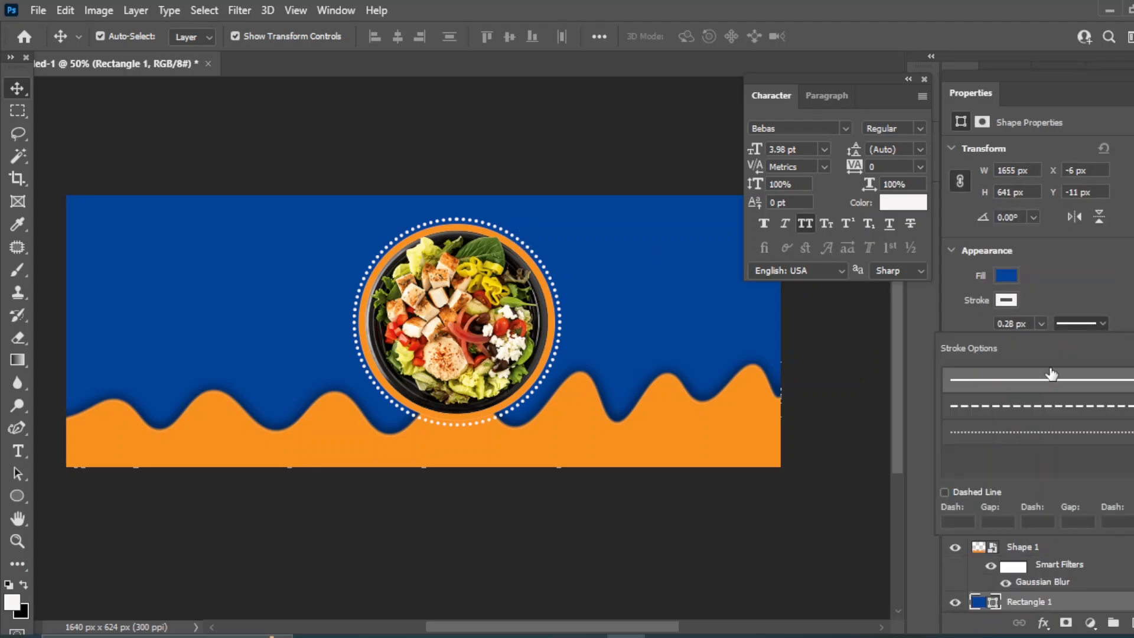
left_click(1039, 407)
scroll(1067, 571, "up", 3)
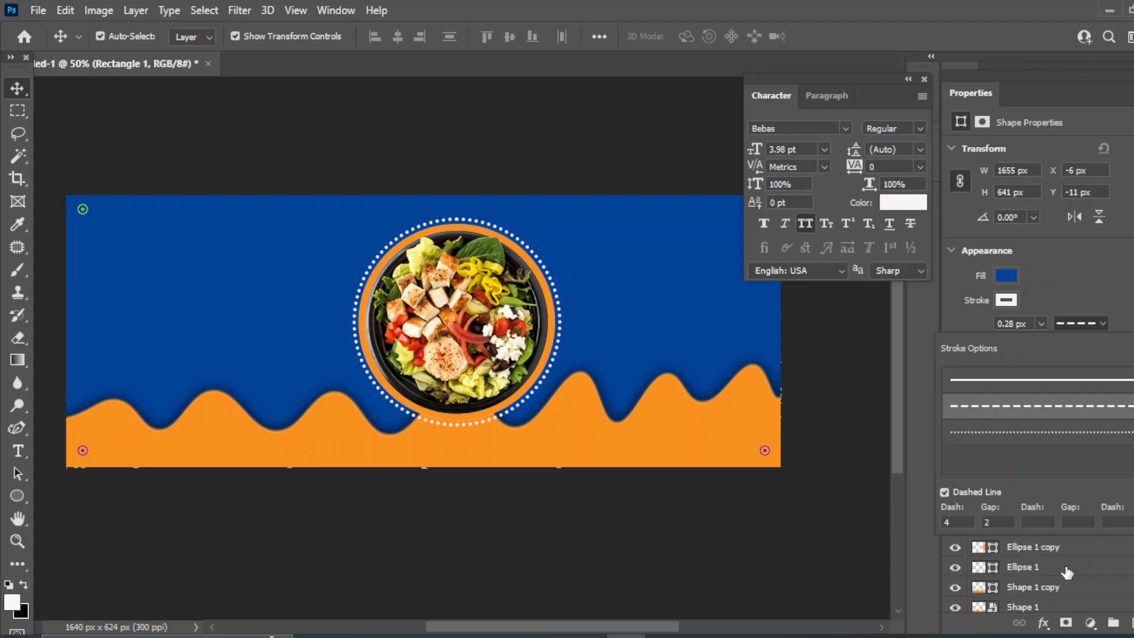
left_click(863, 554)
left_click(1035, 568)
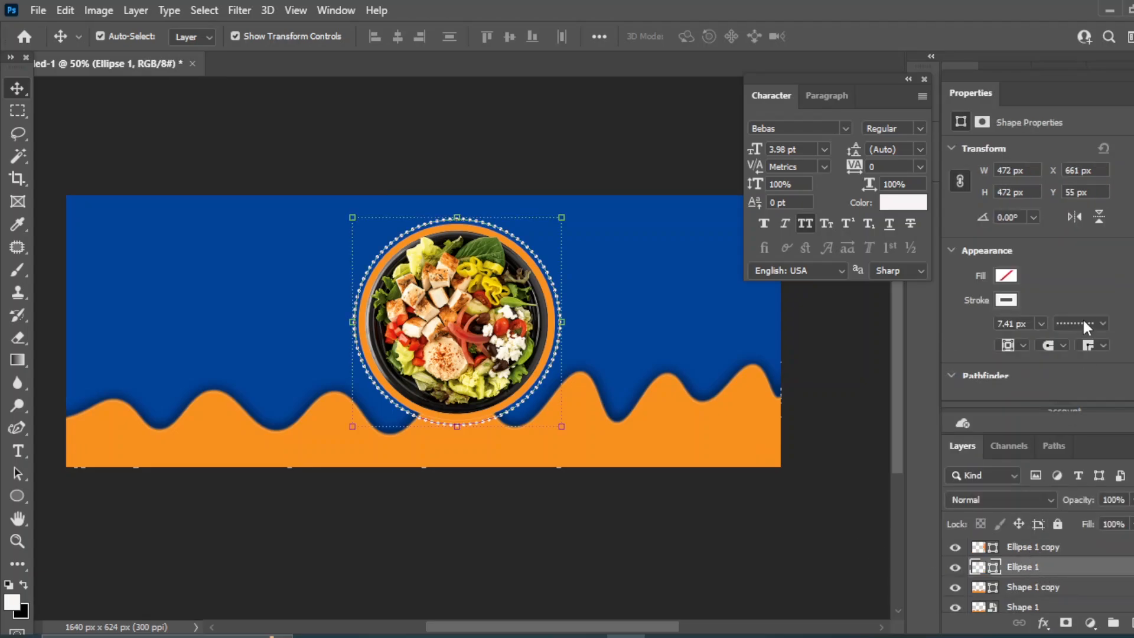
left_click(1096, 323)
left_click(1048, 412)
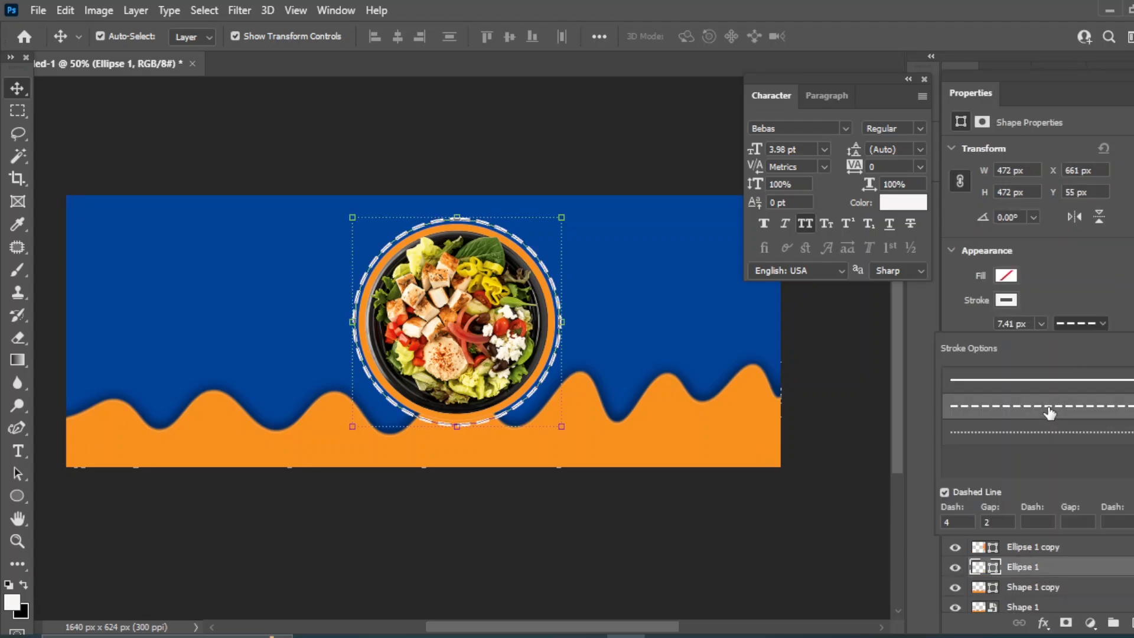
left_click(861, 436)
left_click(859, 434)
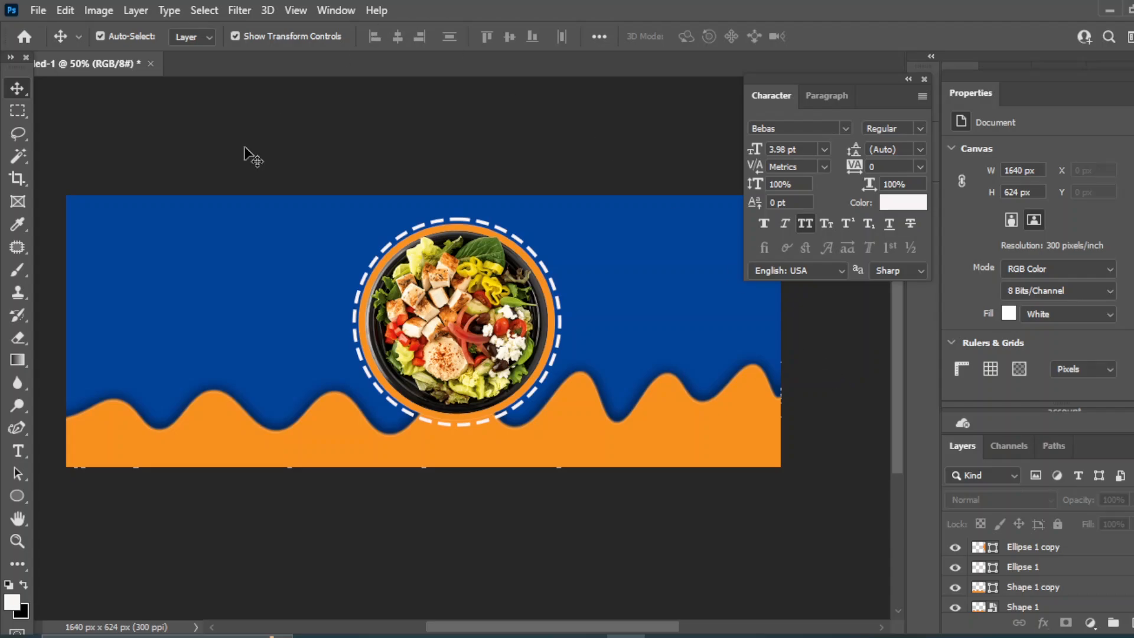
Pan the banner lower, add a new layer, and select the Curvature Pen Tool
mouse_move(647, 305)
left_mouse_down()
mouse_move(628, 304)
mouse_move(642, 311)
left_mouse_up()
left_click_drag(436, 295, 439, 381)
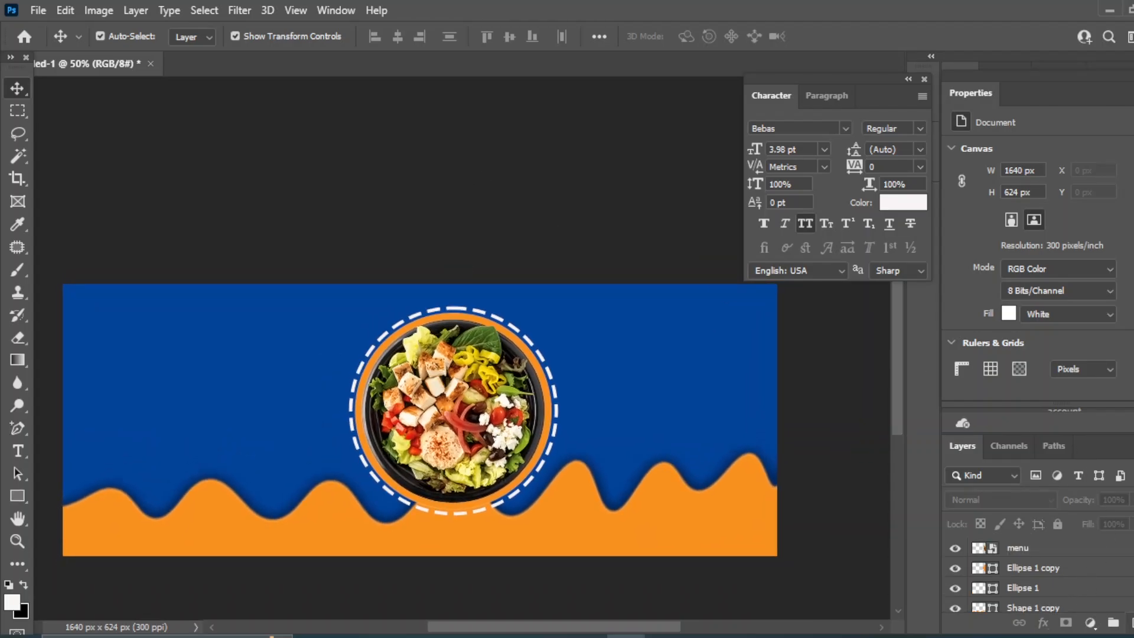
key("ctrl+shift+alt+n")
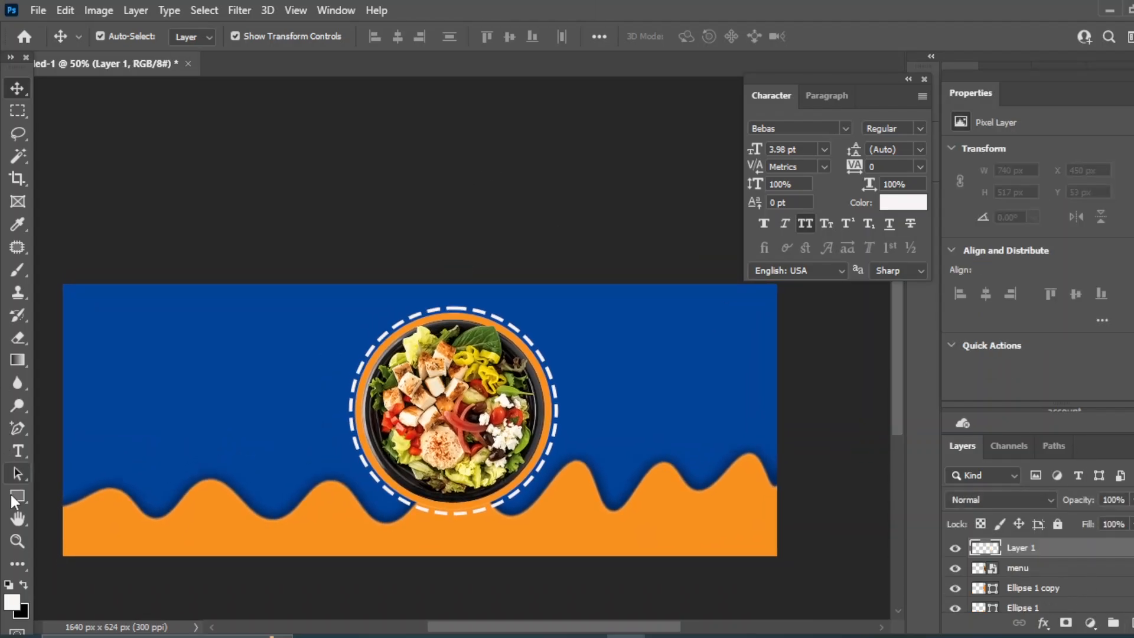
left_click(19, 426)
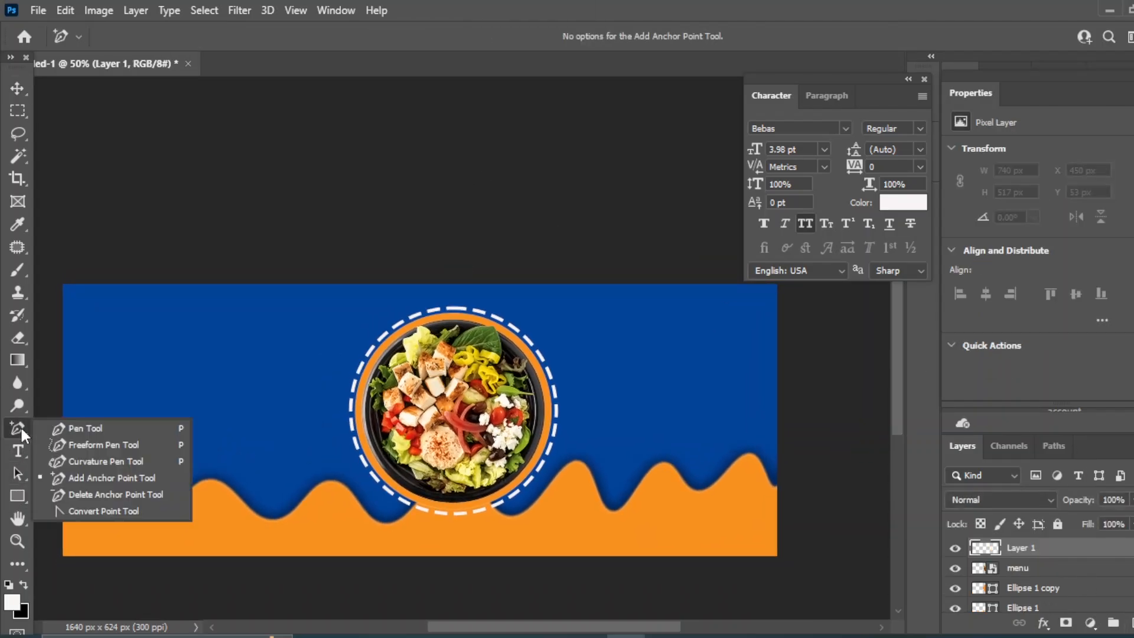
left_click(105, 461)
Draw a closed orange shape with a wavy edge in the banner's top-right corner
left_click(626, 286)
left_click(648, 325)
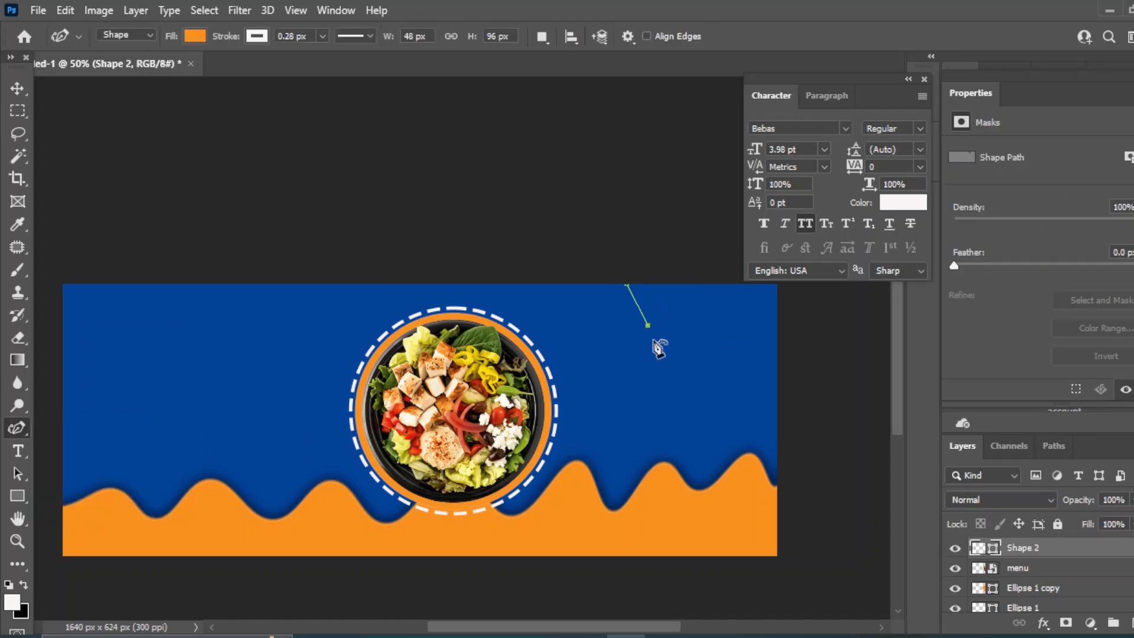
left_click(675, 345)
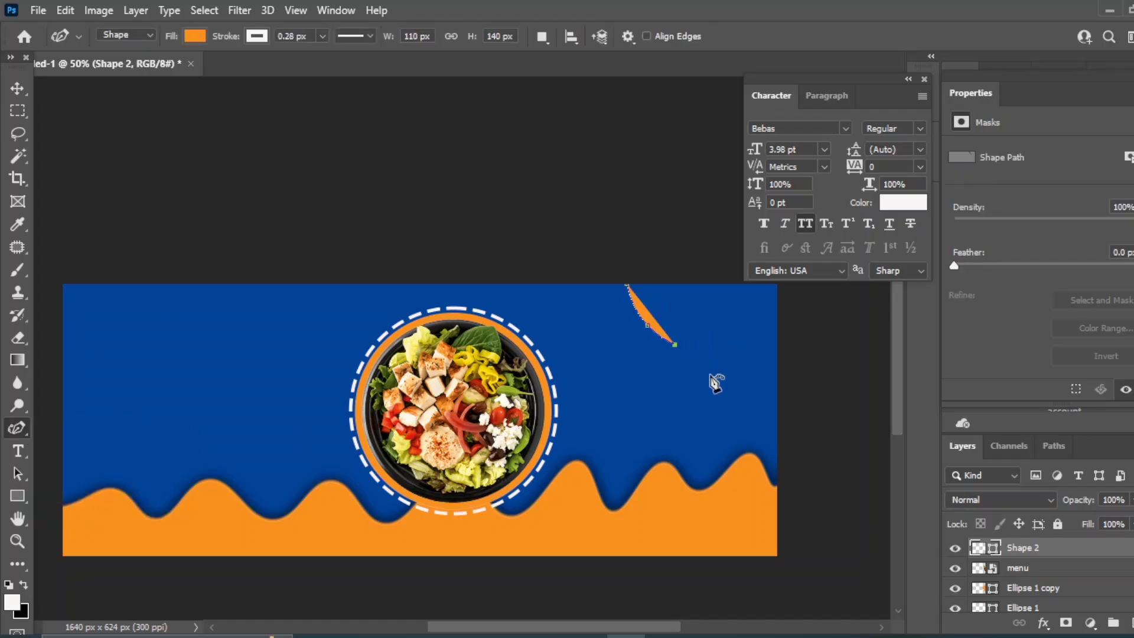
left_click(709, 378)
left_click(753, 373)
left_click(762, 396)
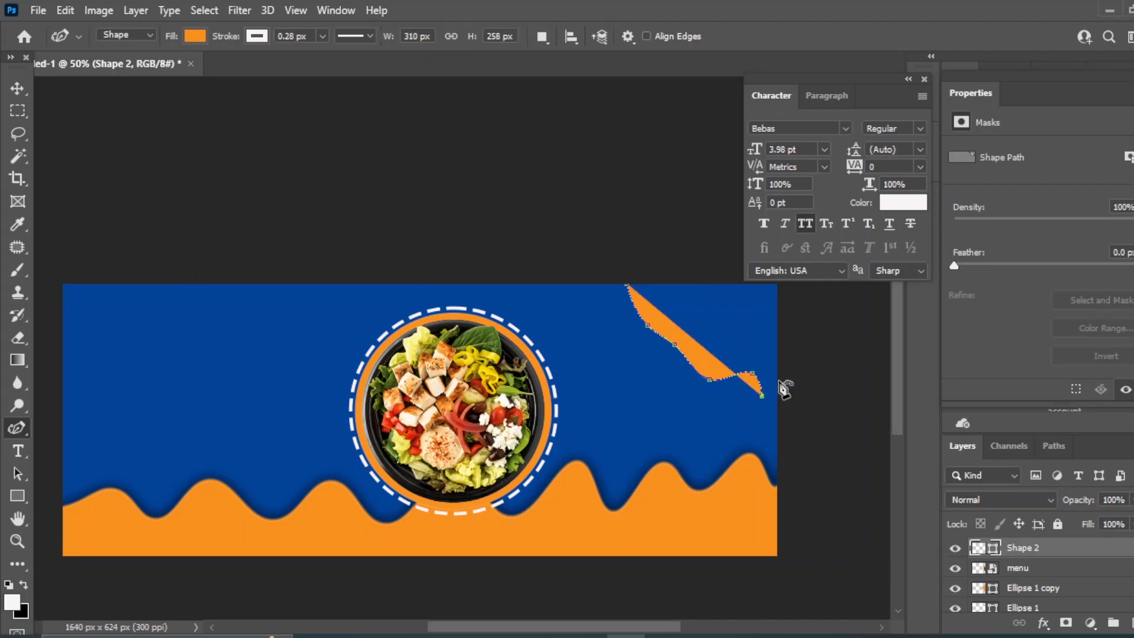
left_click(778, 393)
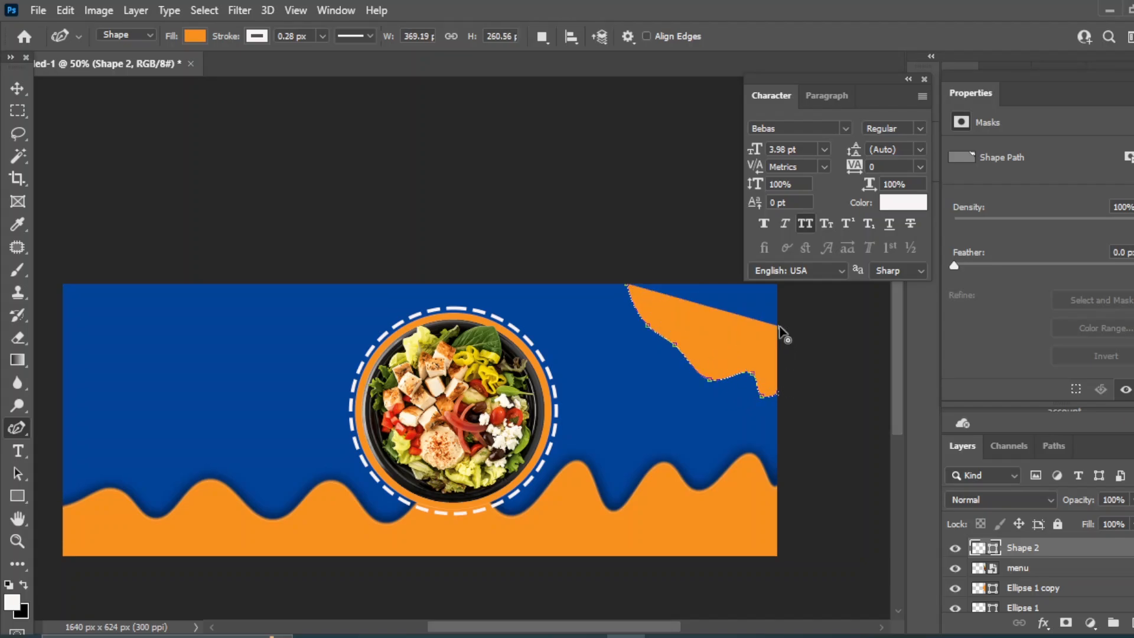
left_click(778, 295)
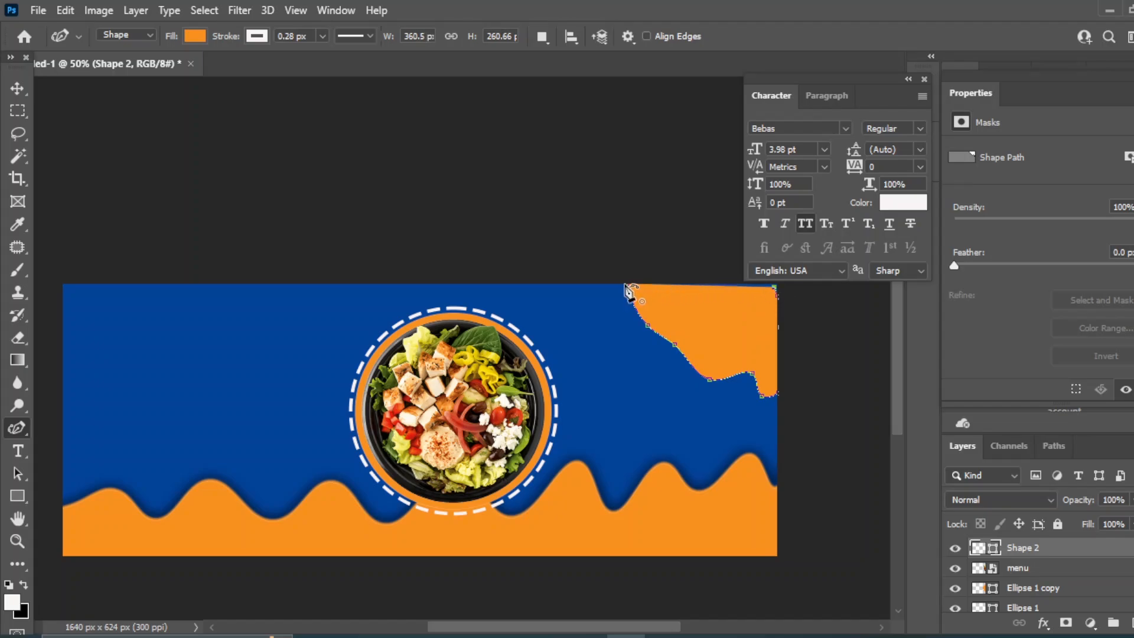
left_click(628, 285)
Nudge the corner shape into place and duplicate it as Shape 2 copy
left_click(17, 89)
left_click_drag(770, 318, 752, 302)
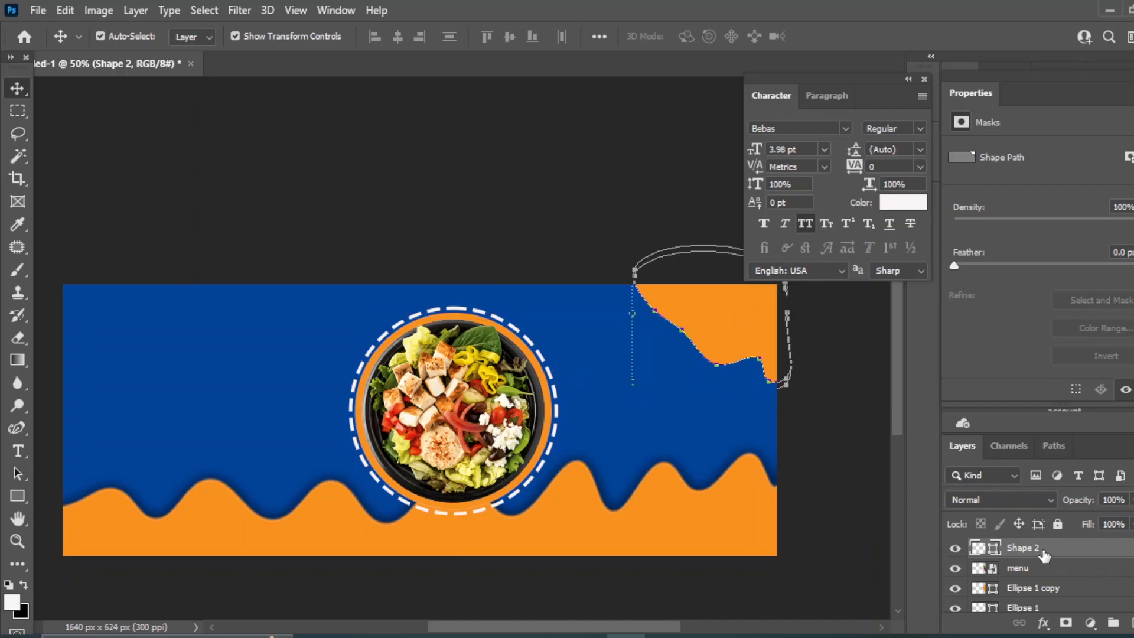
left_click_drag(1054, 555, 1131, 623)
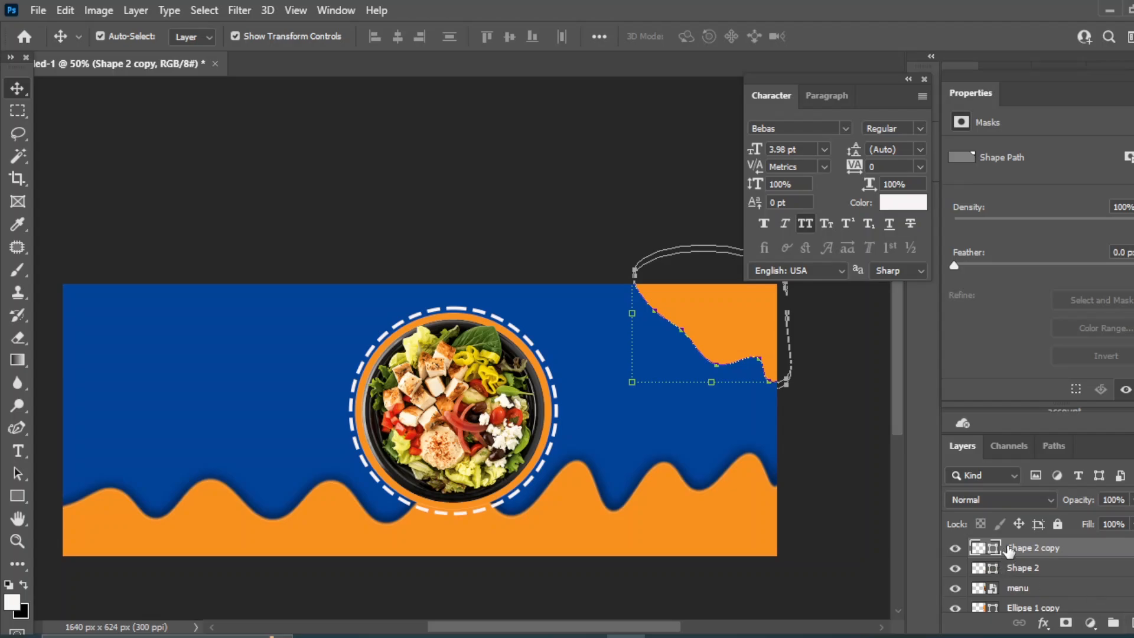
Select the Shape 2 layer and nudge the orange shape left, then back right
left_click(1032, 570)
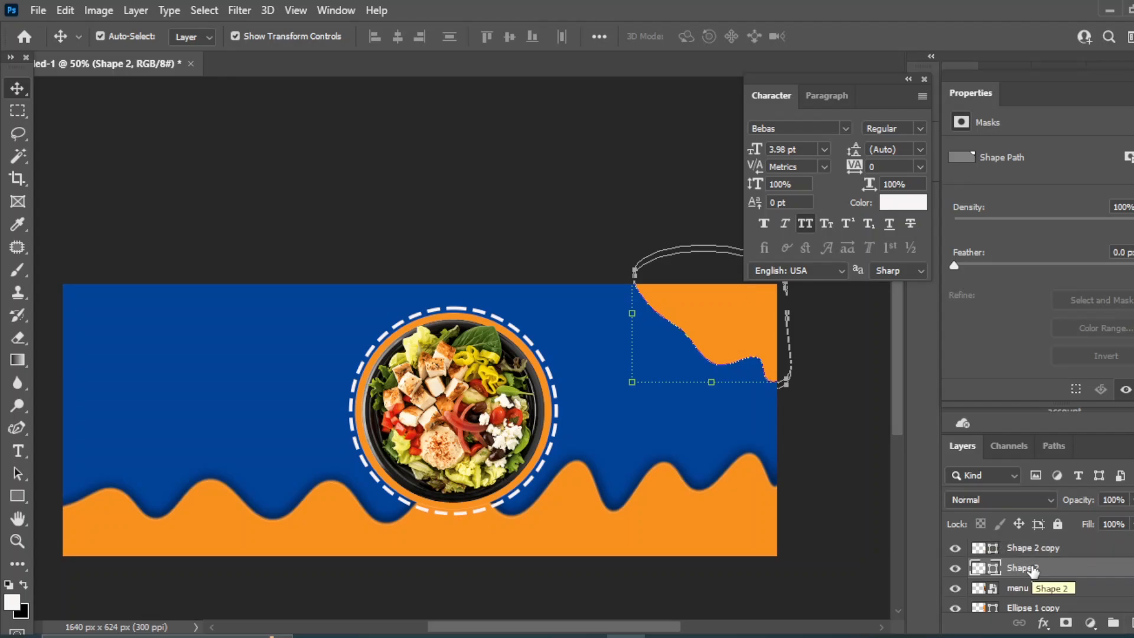
key("shift+Left")
key("shift+Left")
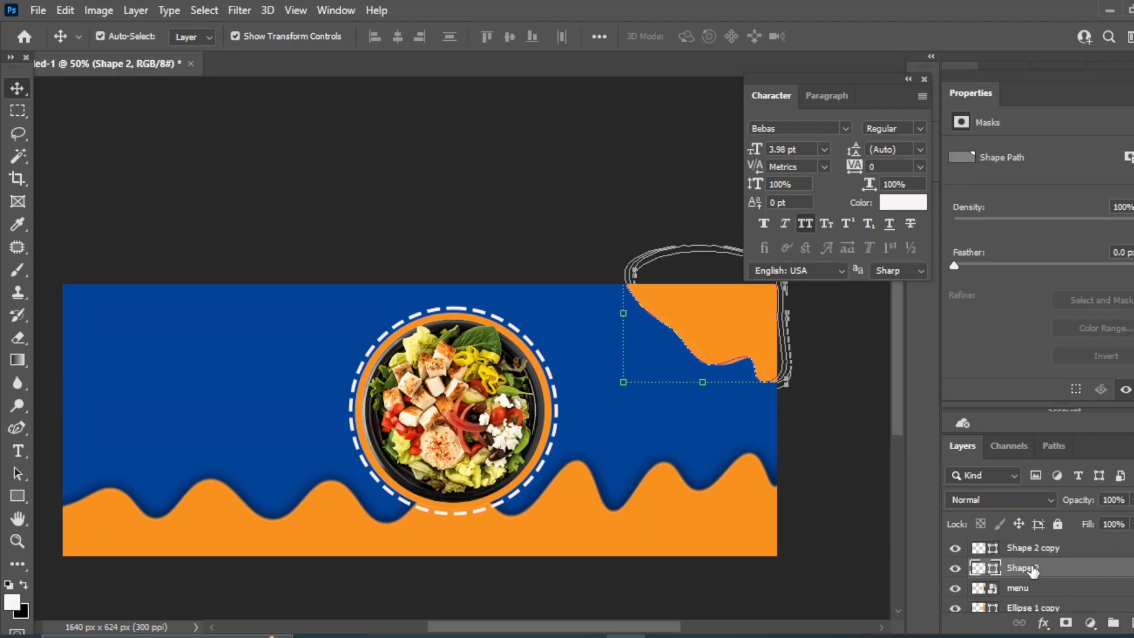
key("shift+Left")
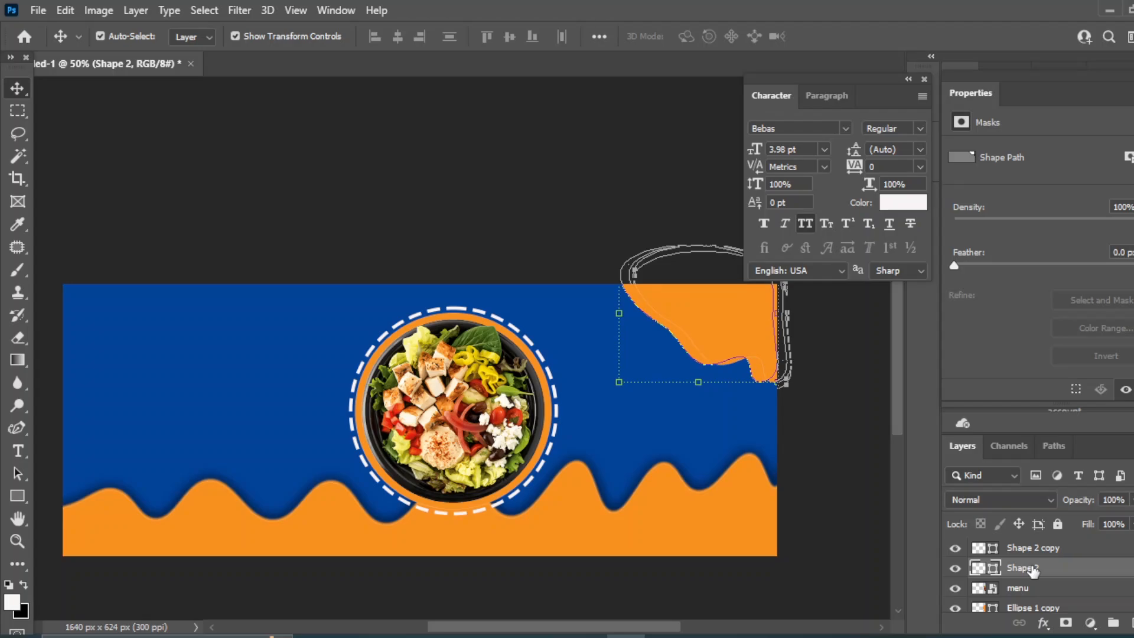
key("shift+Right")
key("shift+Right")
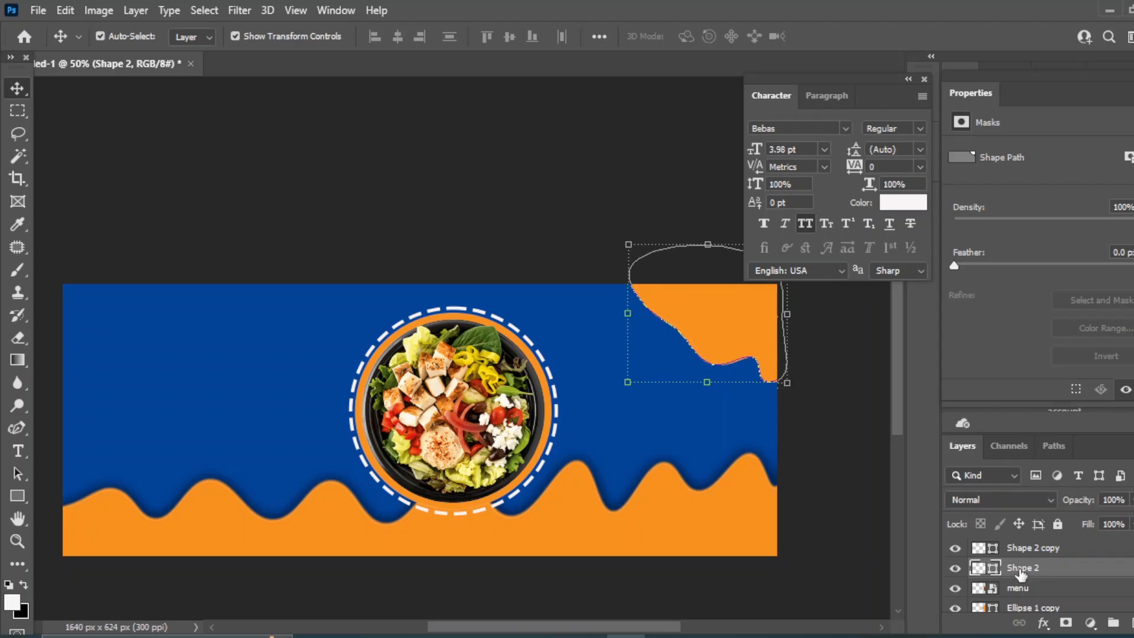
Add a drop shadow to the orange Shape 2 corner shape
left_click(1046, 624)
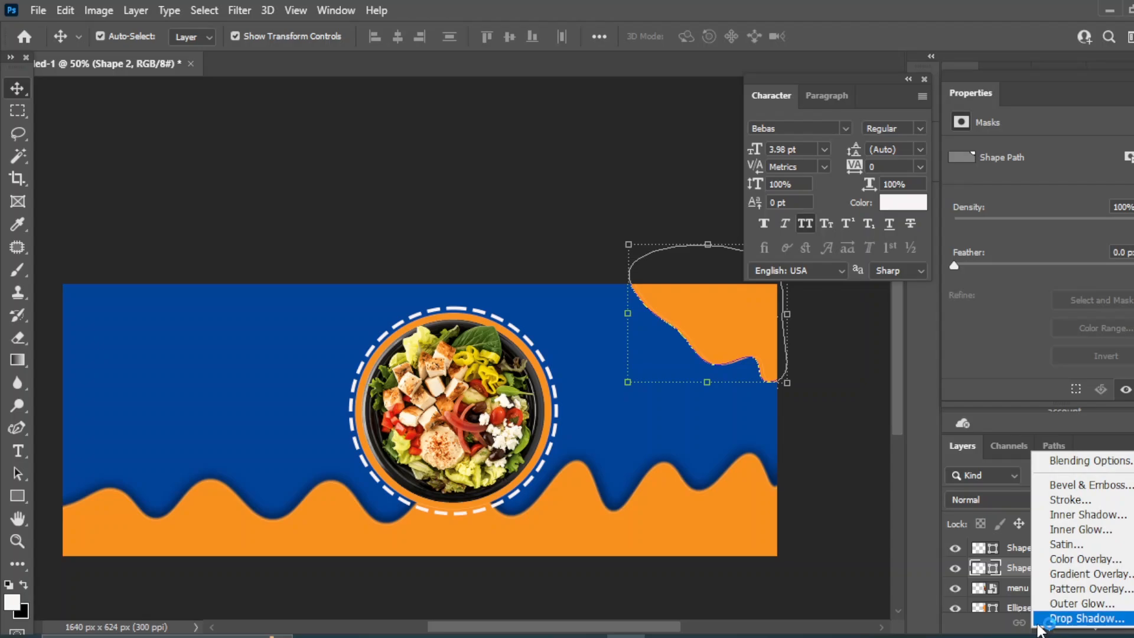
left_click(1054, 620)
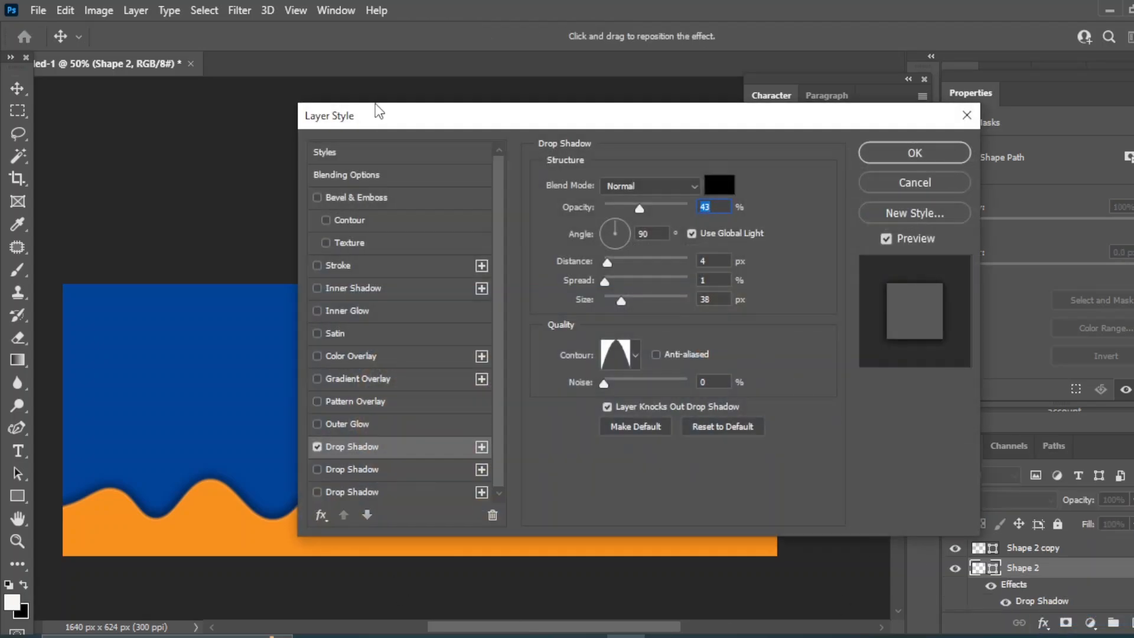
left_click_drag(380, 112, 851, 220)
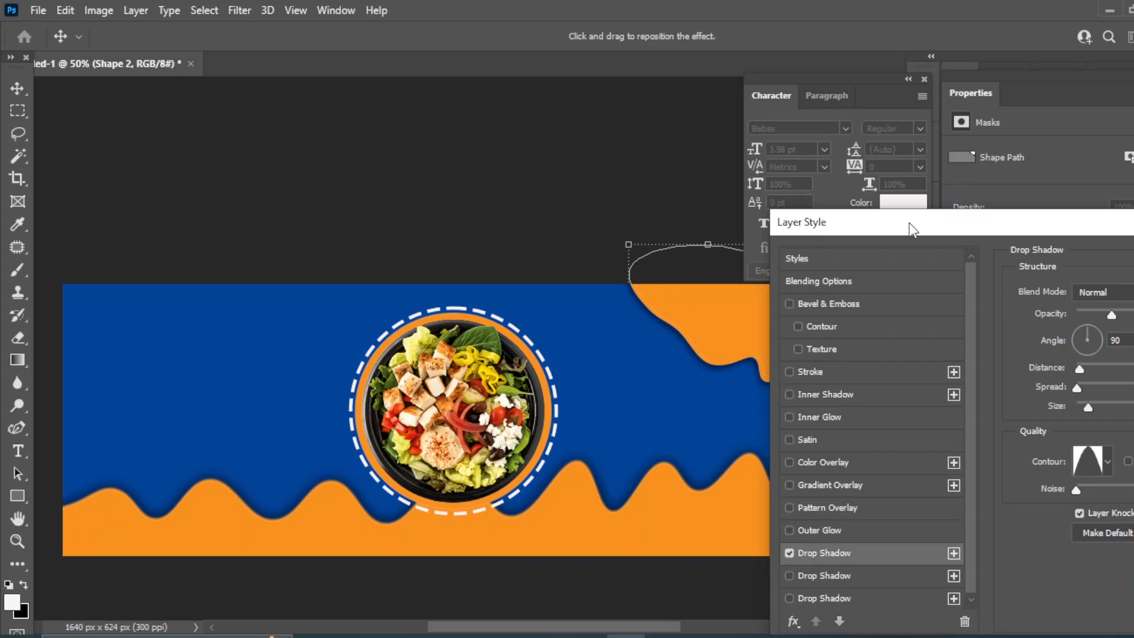
left_click_drag(909, 222, 272, 148)
left_click(827, 184)
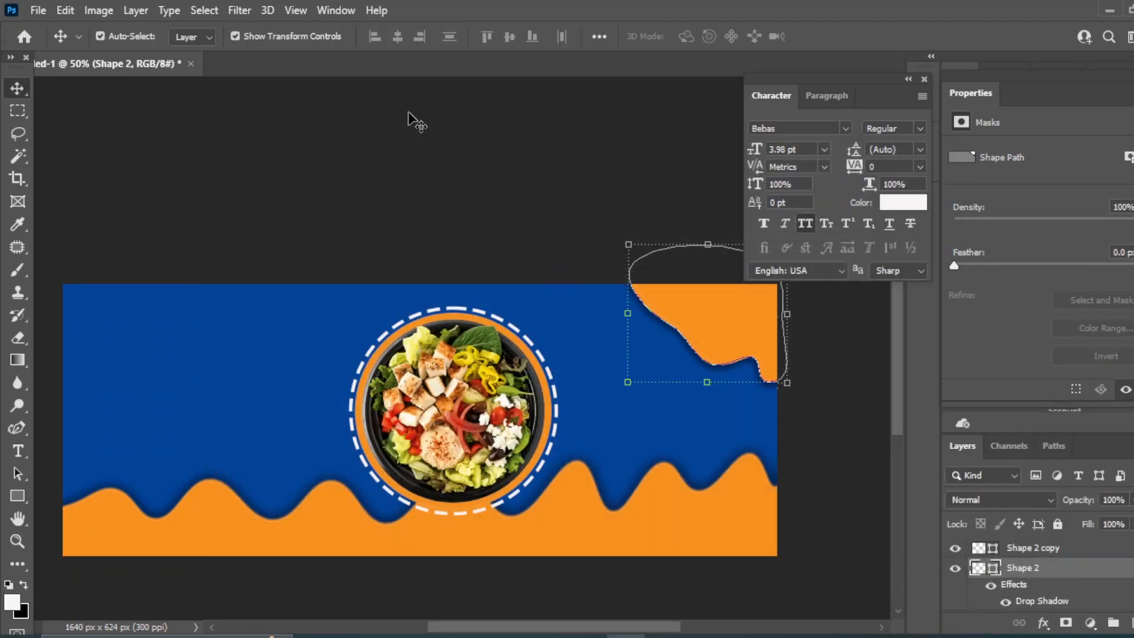
Convert the shape to a smart object and apply a 1.4 px Gaussian Blur
left_click(239, 10)
mouse_move(259, 229)
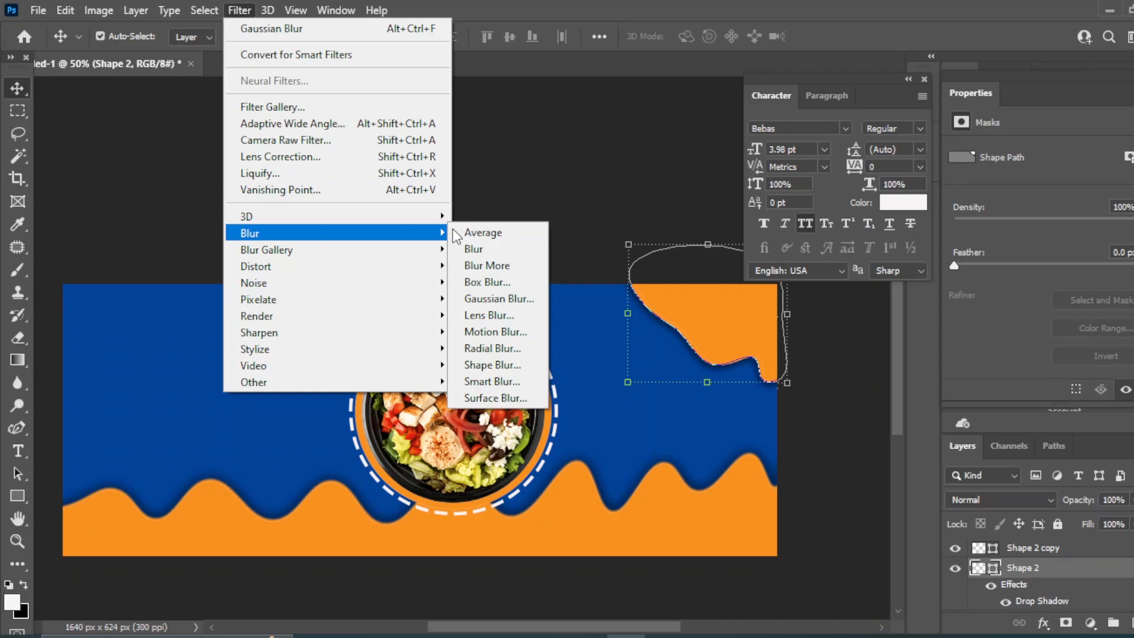
left_click(508, 297)
left_click(594, 253)
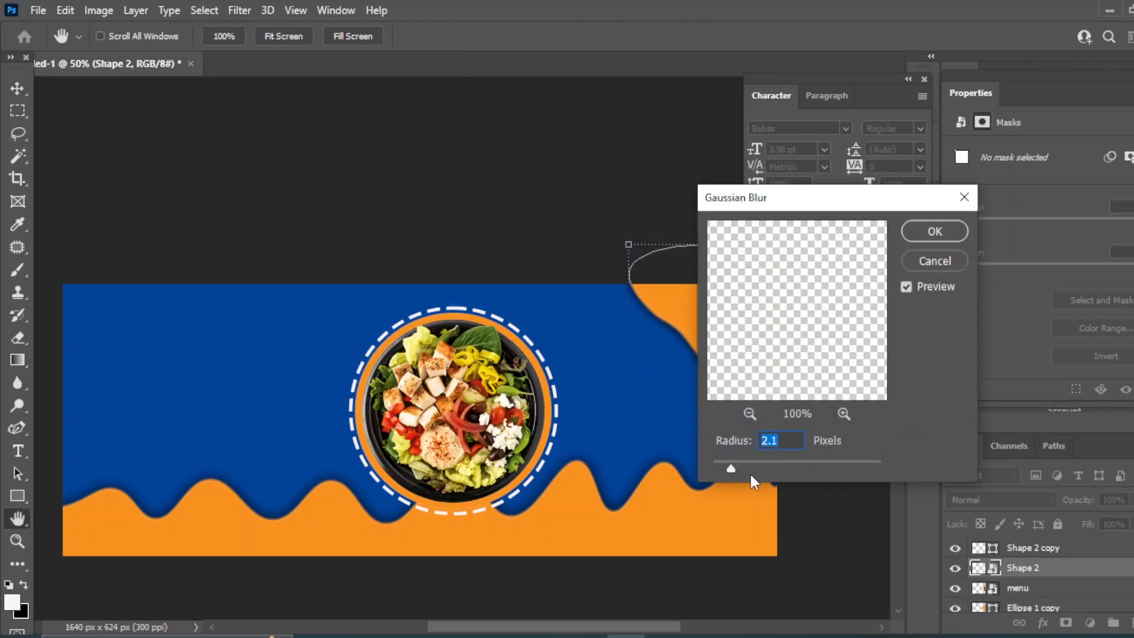
left_click_drag(731, 468, 726, 465)
left_click(934, 231)
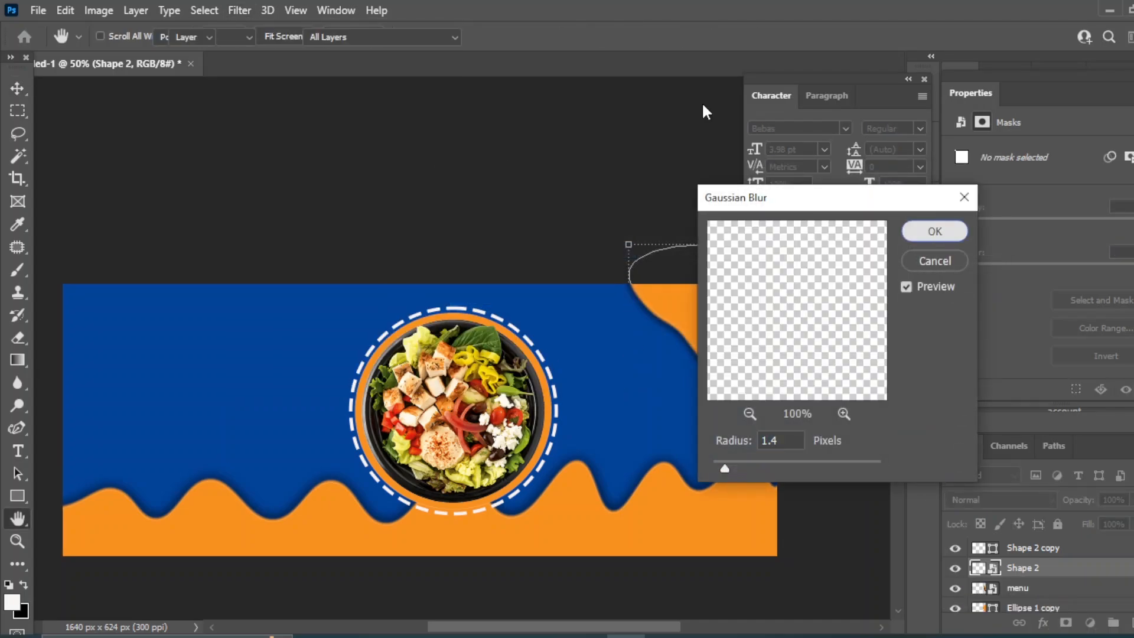
left_click(598, 182)
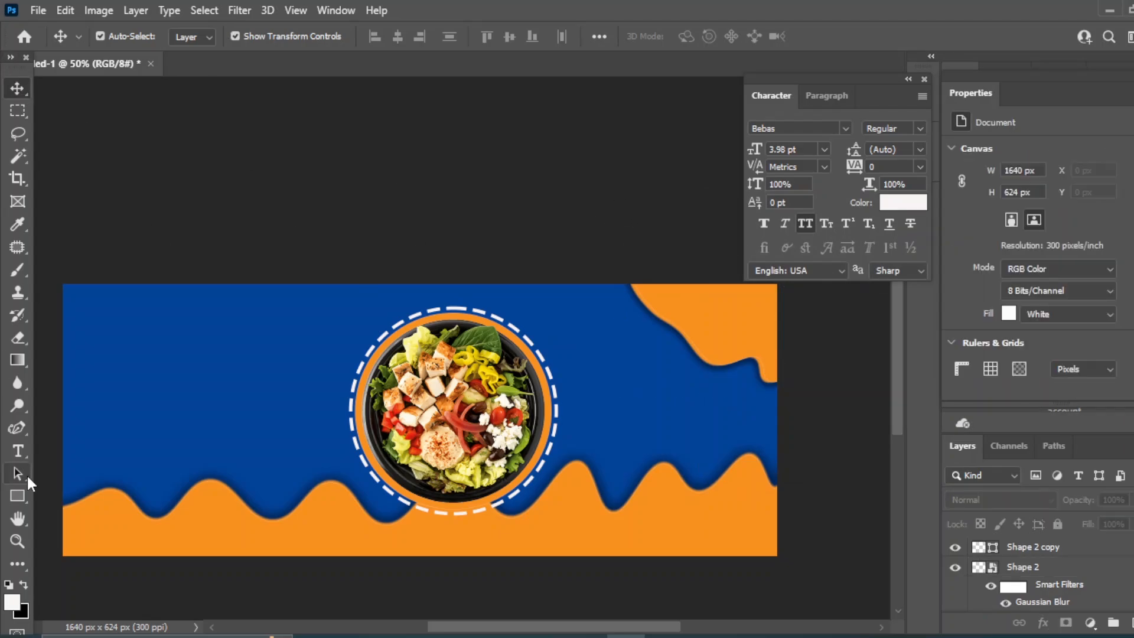
right_click(17, 451)
Add the 'healthy food' text line on the banner's left and set it to 12 pt
left_click(67, 446)
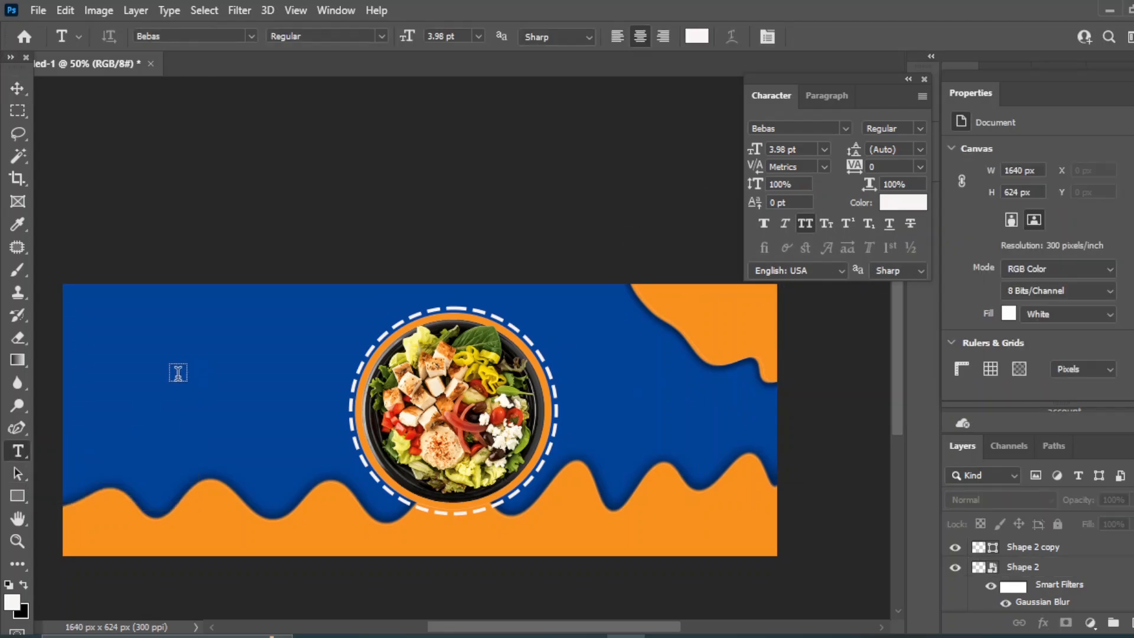
left_click(177, 373)
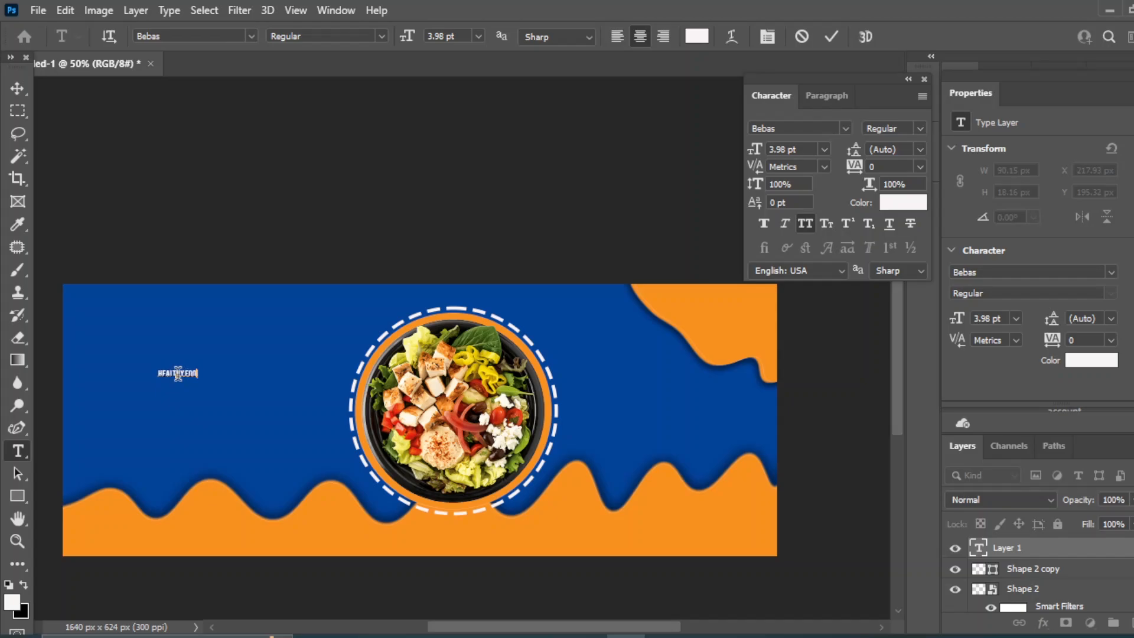
right_click(18, 88)
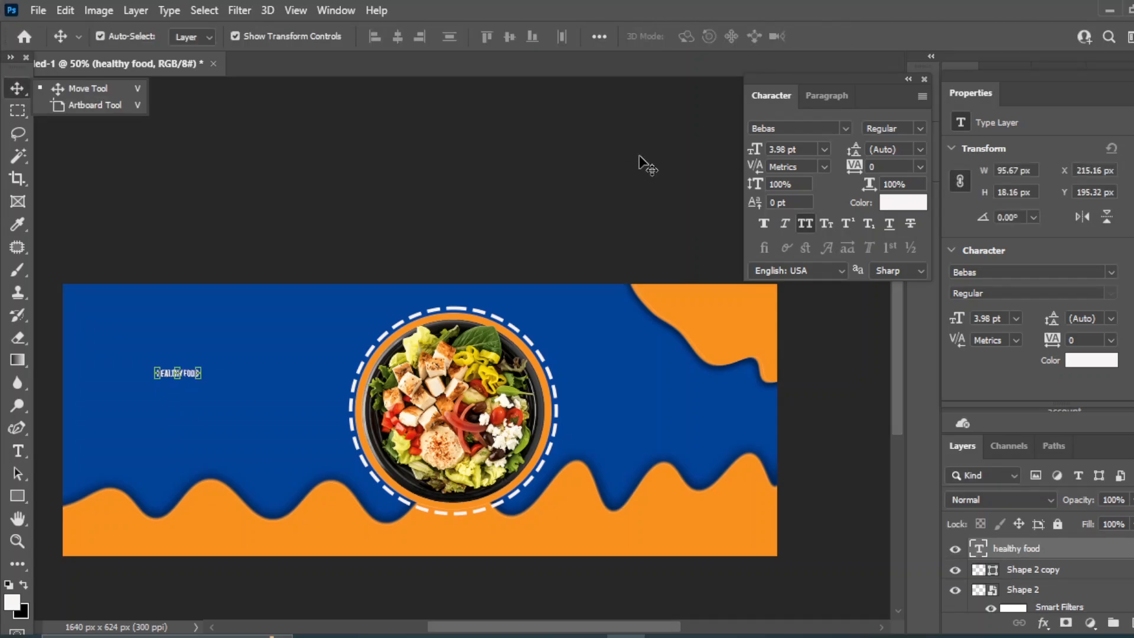
left_click(824, 151)
left_click(806, 254)
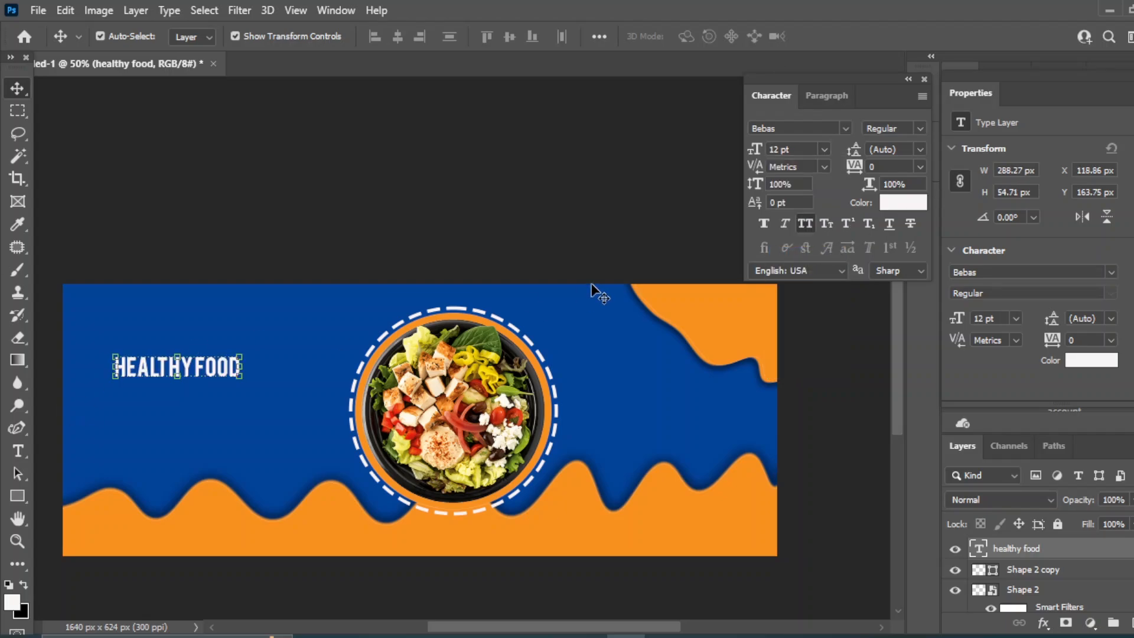
Set the heading font to IBM Plex Sans Condensed Bold Italic
left_click(845, 128)
type("sa")
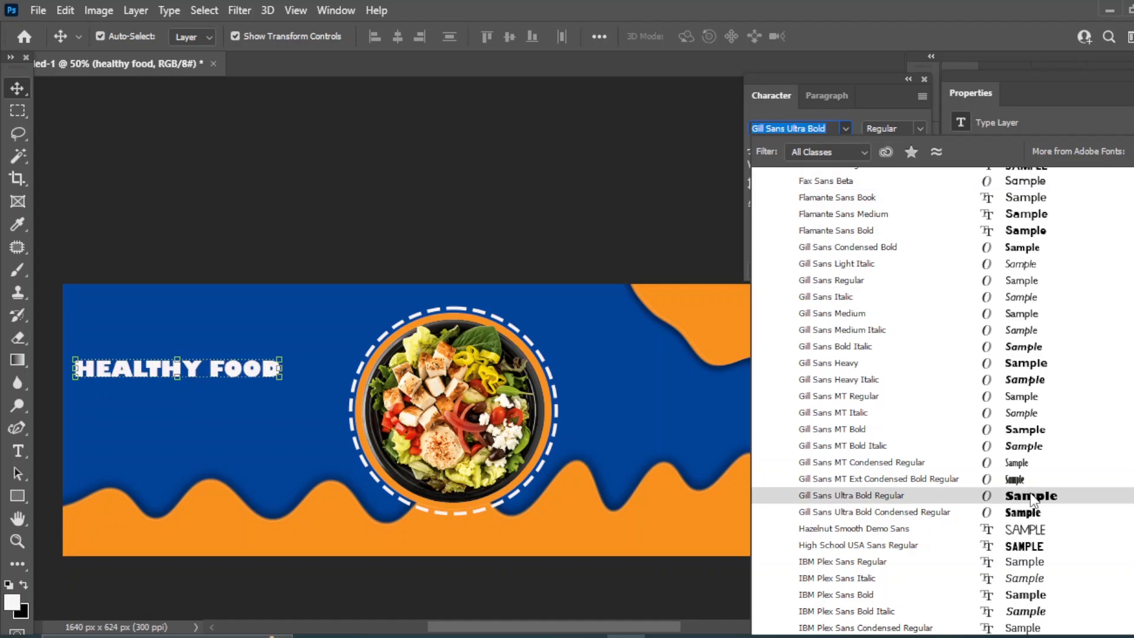
scroll(1045, 496, "down", 2)
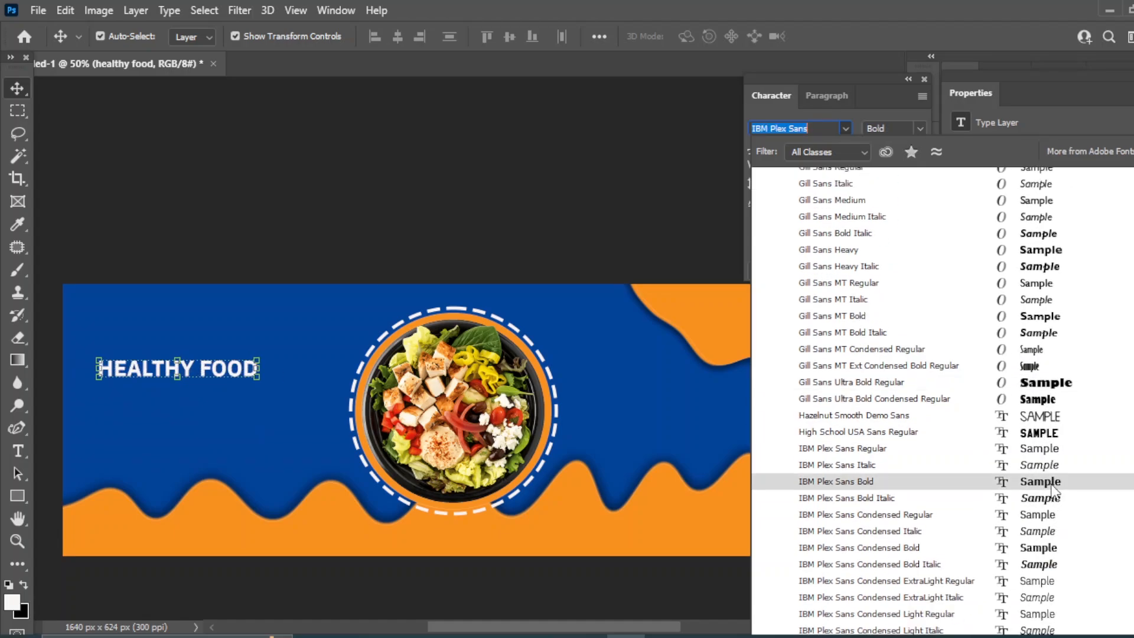
scroll(1051, 487, "down", 1)
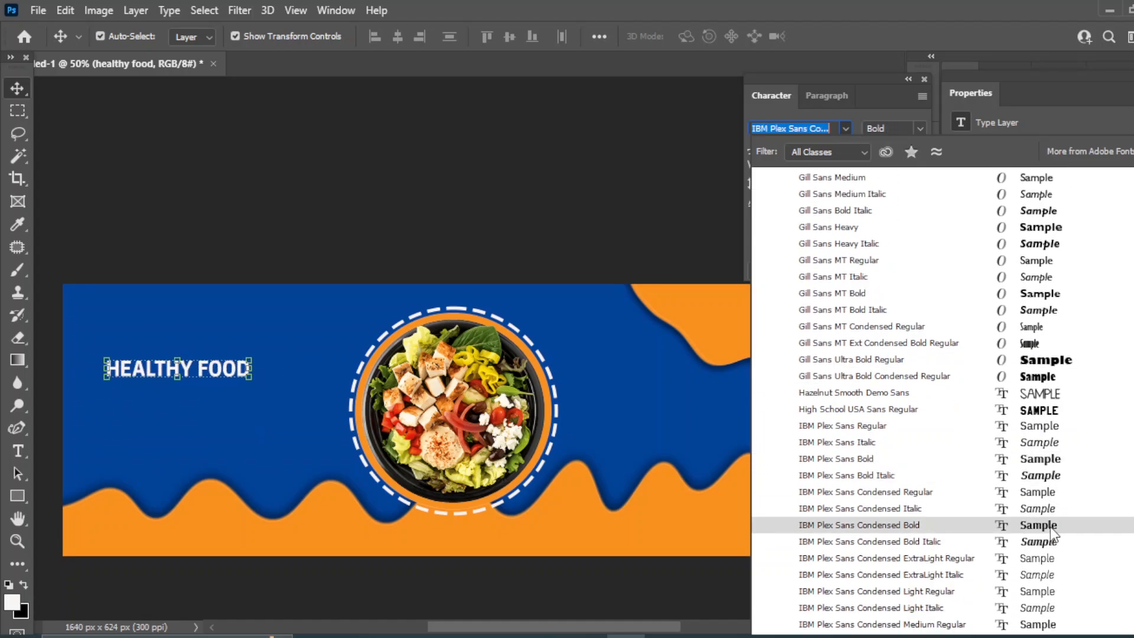
left_click(1044, 546)
Enlarge the heading to 18 pt and shift it slightly right
left_click(824, 149)
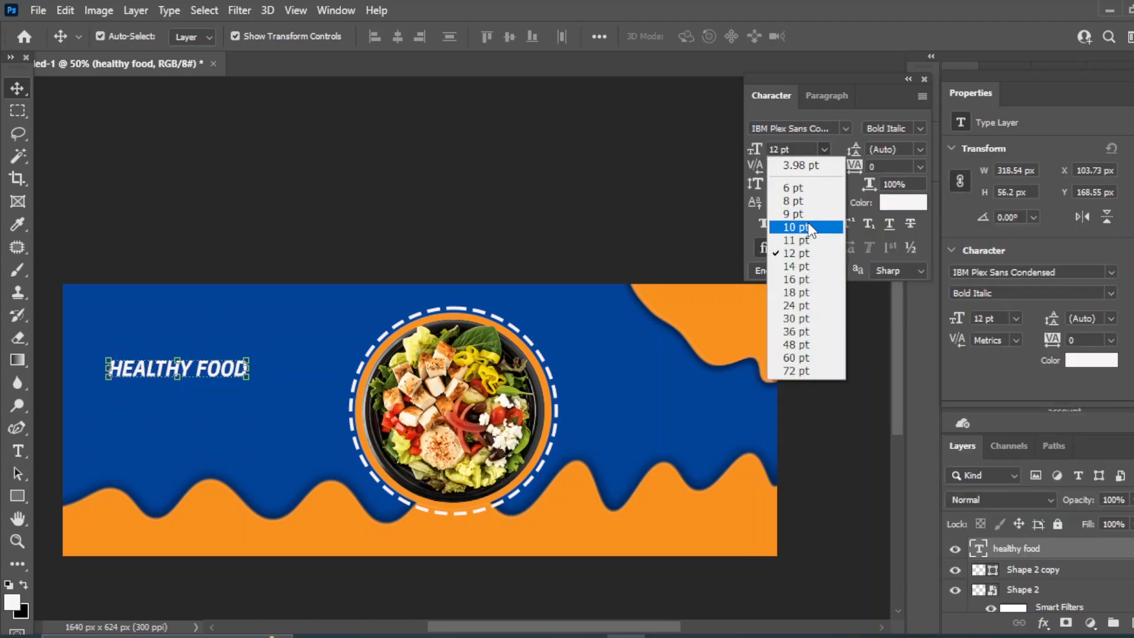
left_click(803, 292)
left_click_drag(123, 366, 139, 359)
left_click(324, 207)
Type the '100% ORGANIC PRODUCTS' subtitle and place it beneath HEALTHY FOOD
key("t")
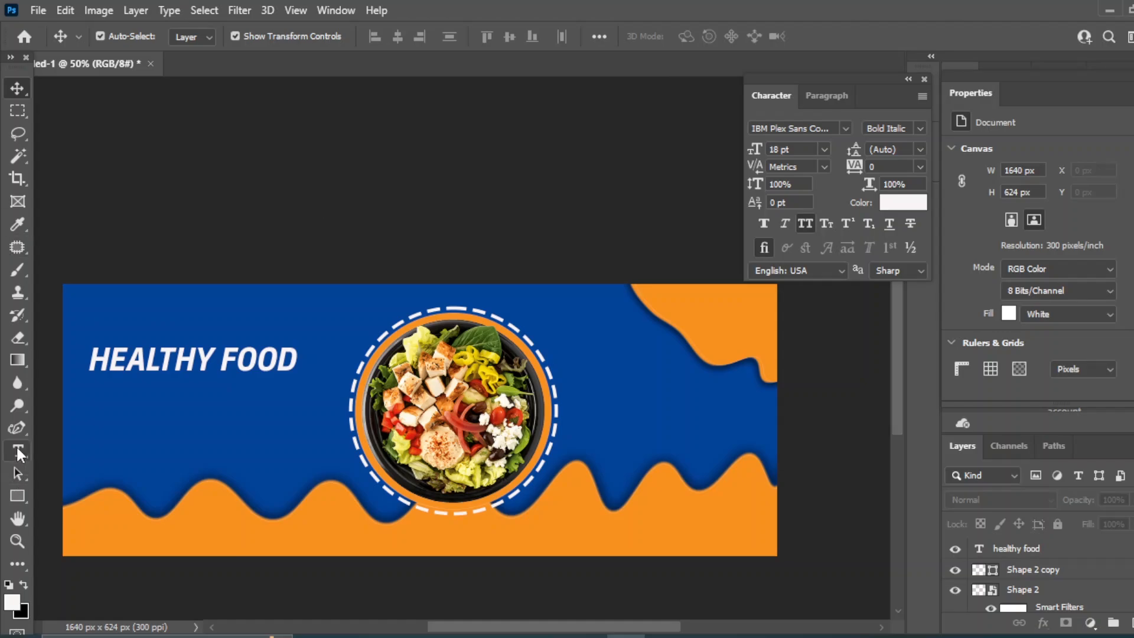
left_click(173, 437)
type("100%B")
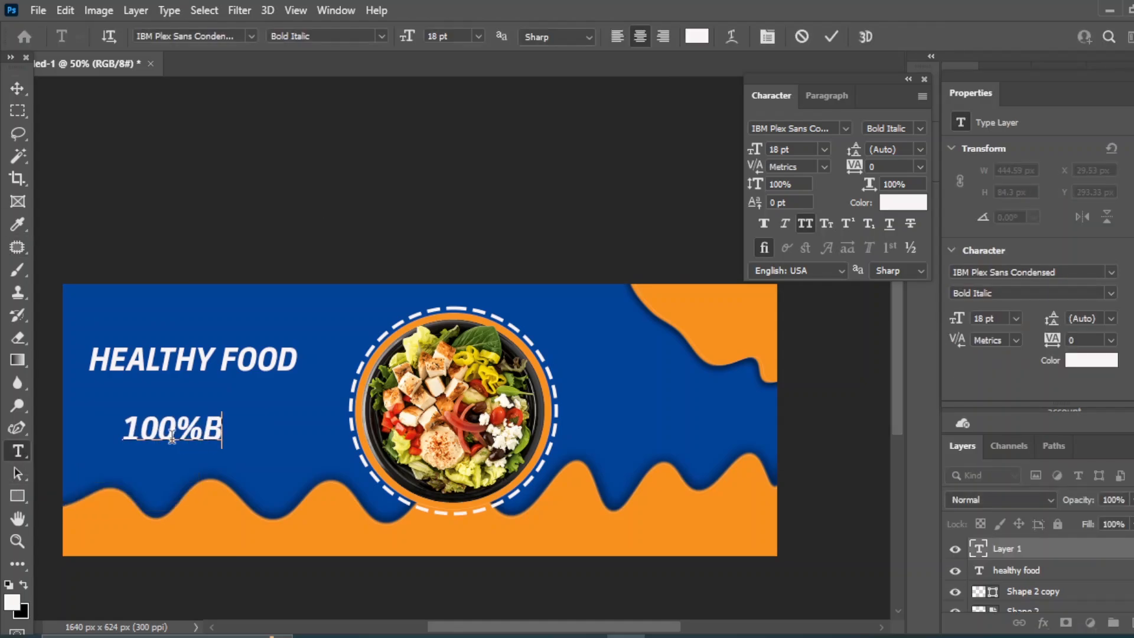
key("BackSpace")
type("ORGANIC ")
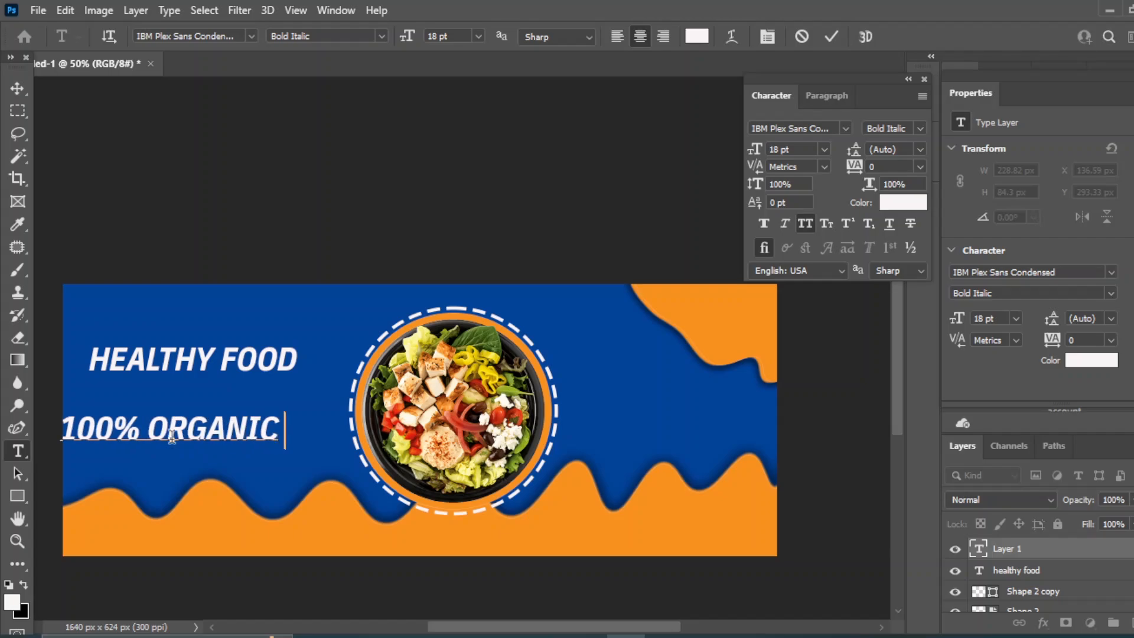
type("PRODUCTS")
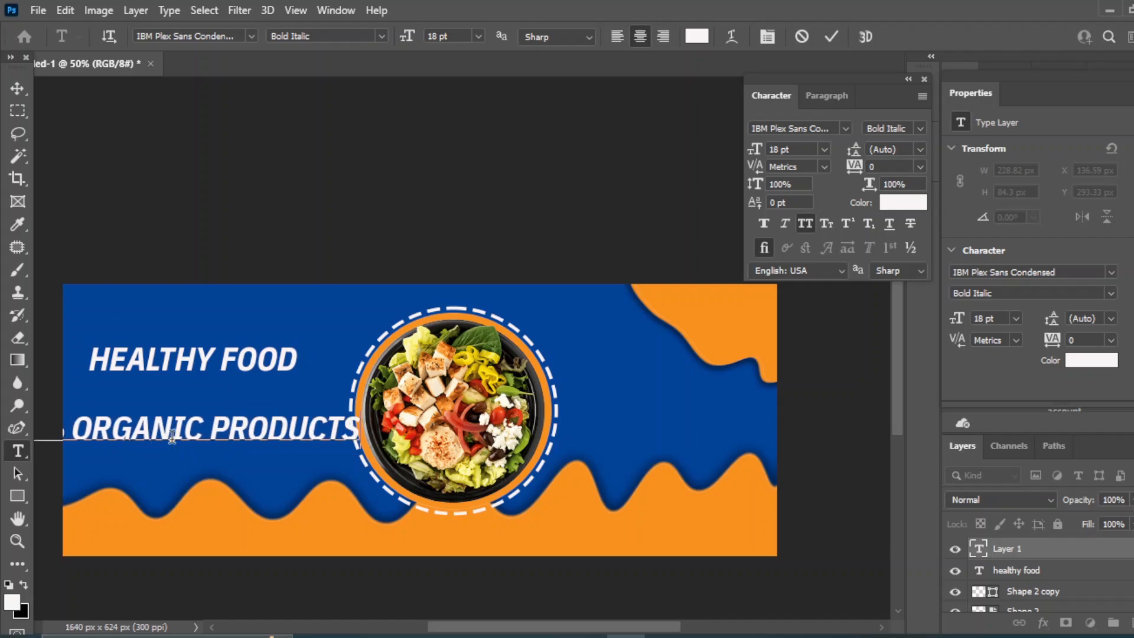
key("ctrl+Return")
key("v")
mouse_move(178, 428)
left_mouse_down()
mouse_move(282, 399)
mouse_move(273, 396)
left_mouse_up()
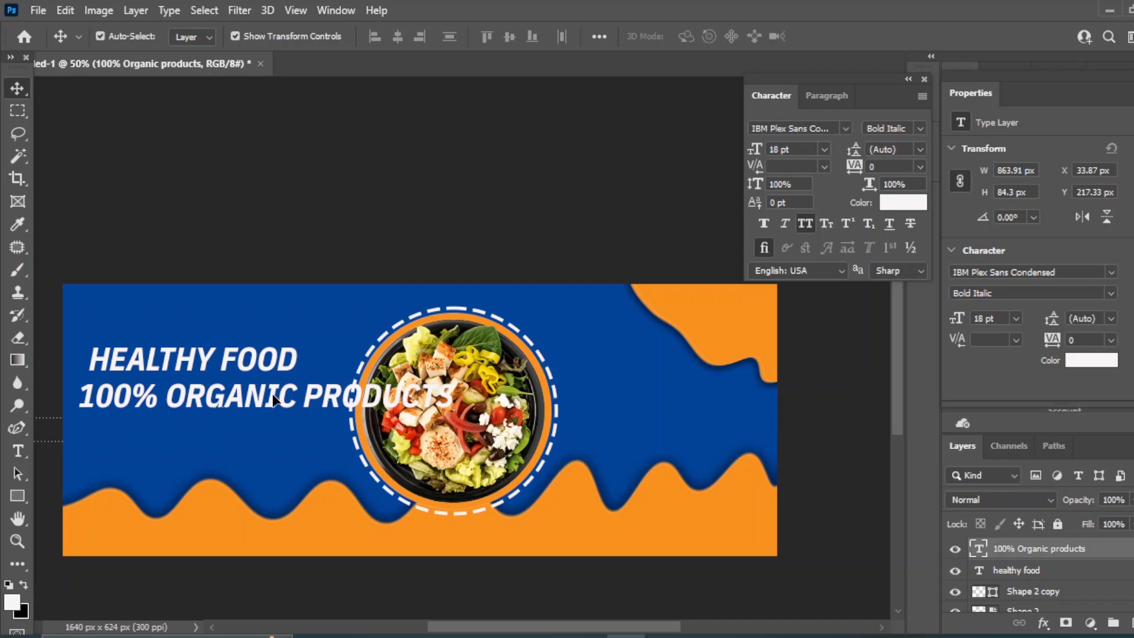
Make the subtitle 12 pt Italic and move it left under the heading
left_click(825, 149)
left_click(794, 263)
left_click(920, 127)
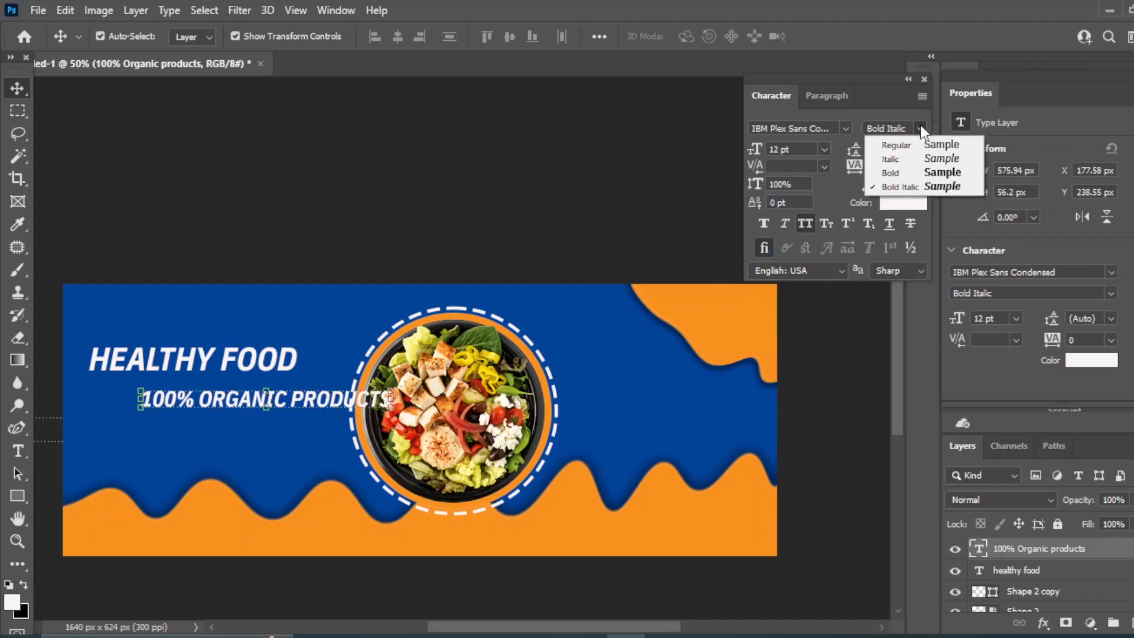
left_click(945, 158)
left_click_drag(268, 404, 208, 395)
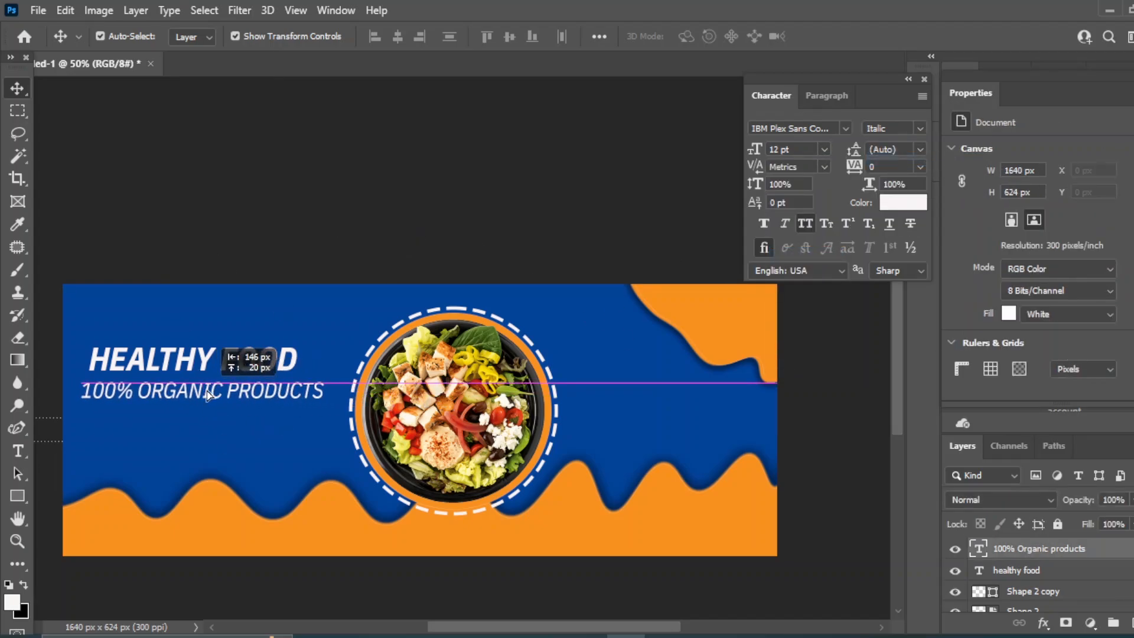
Centre the heading over the subtitle and shrink the subtitle to 9 pt
left_click(1016, 570, "shift")
left_click(397, 37)
left_click(1040, 548)
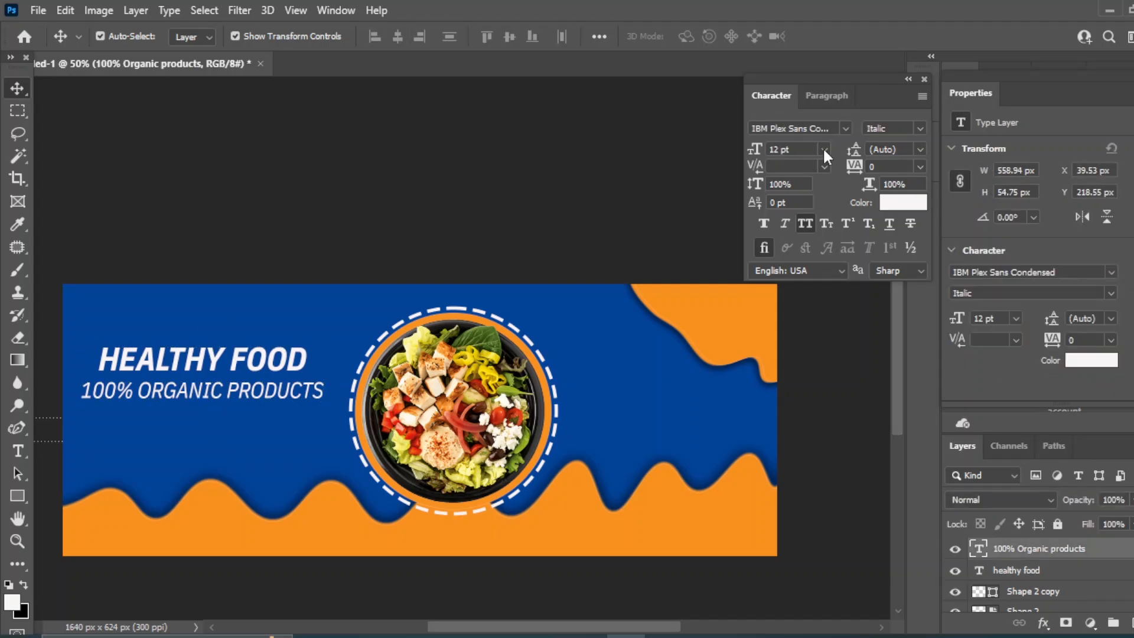
left_click(824, 149)
left_click(792, 230)
left_click(825, 148)
left_click(792, 214)
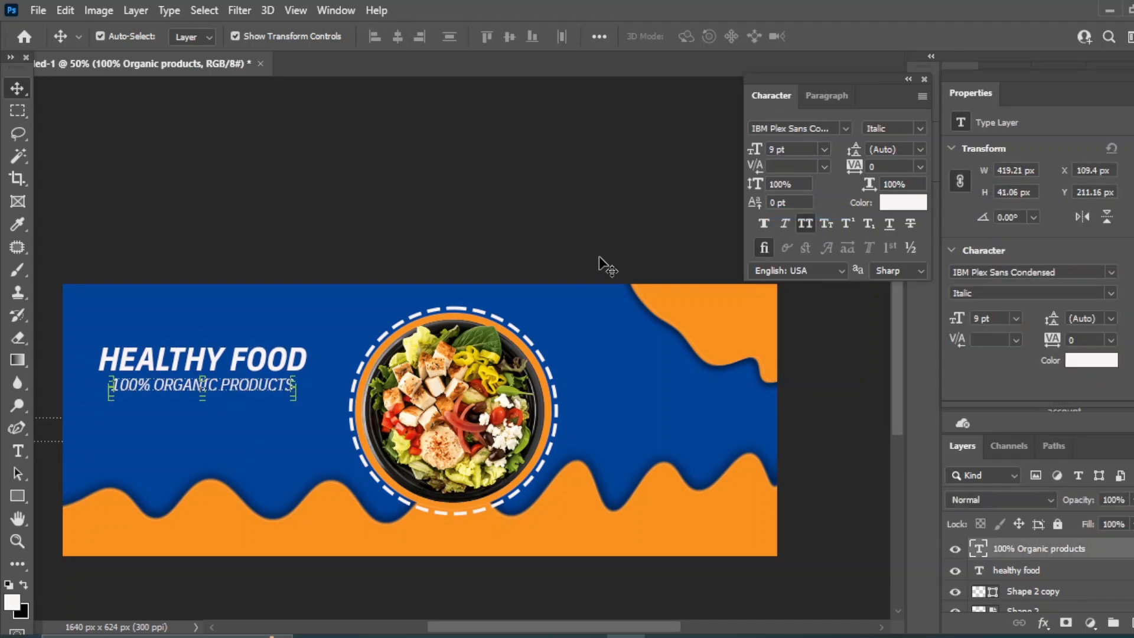
Re-centre heading and subtitle, then nudge both text lines right and down
left_click(1036, 574, "shift")
left_click(397, 38)
left_click(373, 166)
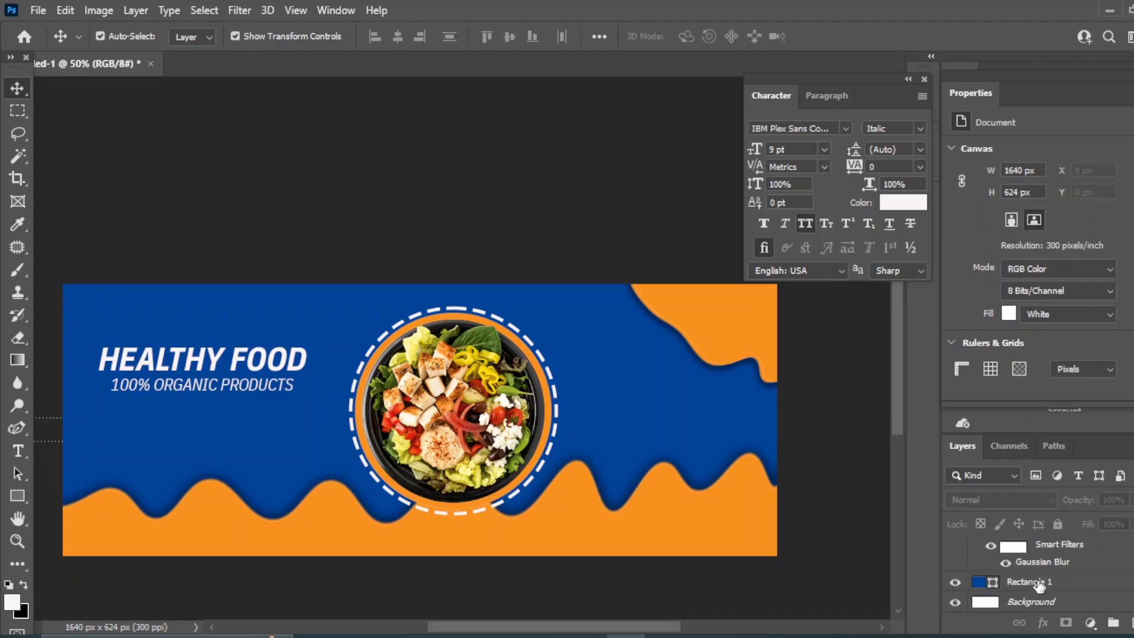
scroll(1038, 582, "up", 8)
left_click(1039, 548)
left_click(1027, 570, "shift")
key("shift+Right")
key("shift+Right")
key("shift+Right")
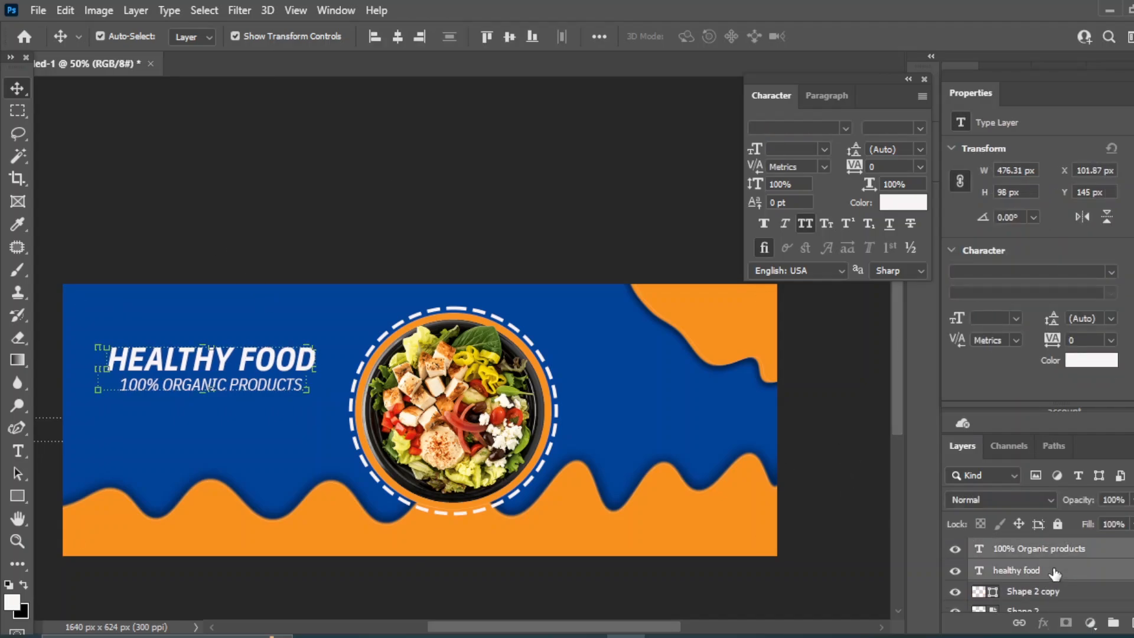
key("shift+Down")
key("shift+Down")
key("shift+Down")
key("shift+Down")
key("shift+Down")
key("shift+Down")
key("shift+Down")
key("shift+Down")
key("shift+Down")
key("shift+Down")
key("Up")
key("Up")
key("Up")
key("Up")
key("Up")
key("Up")
key("Up")
key("Up")
key("Up")
key("Up")
key("Up")
key("Up")
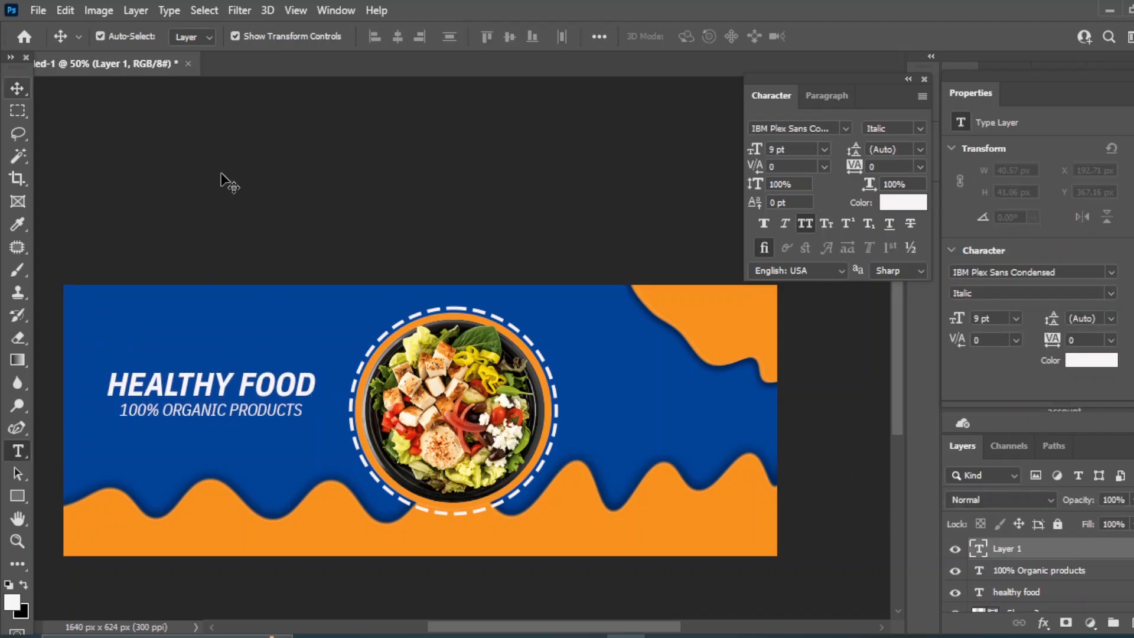
left_click(222, 177)
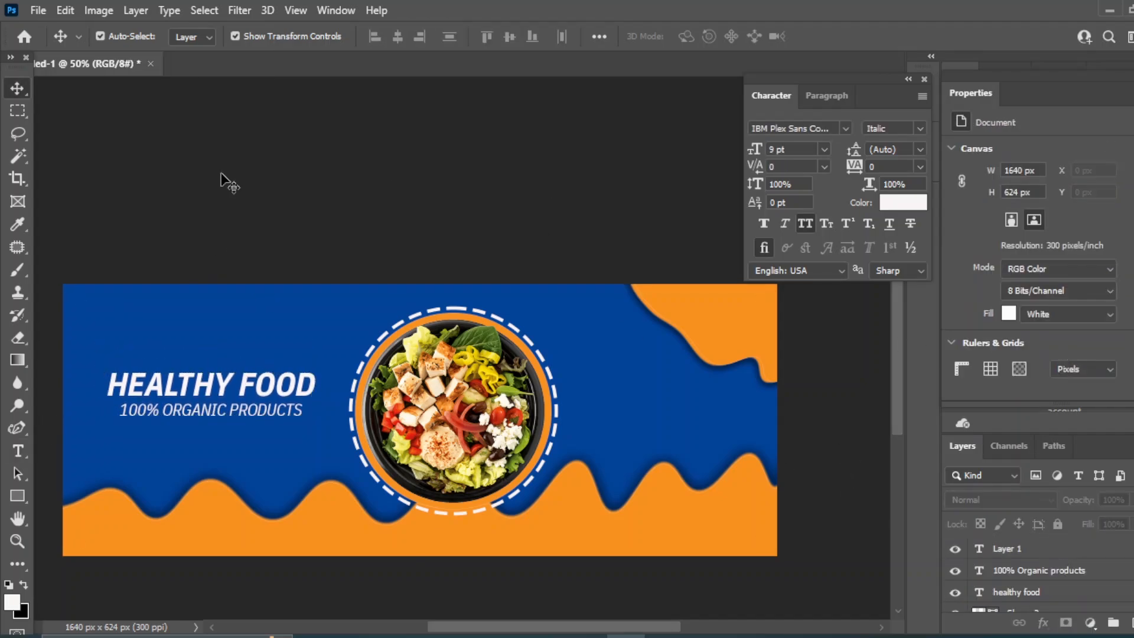
Type a 'SAVE 20%' text line below the tagline
right_click(18, 449)
left_click(67, 450)
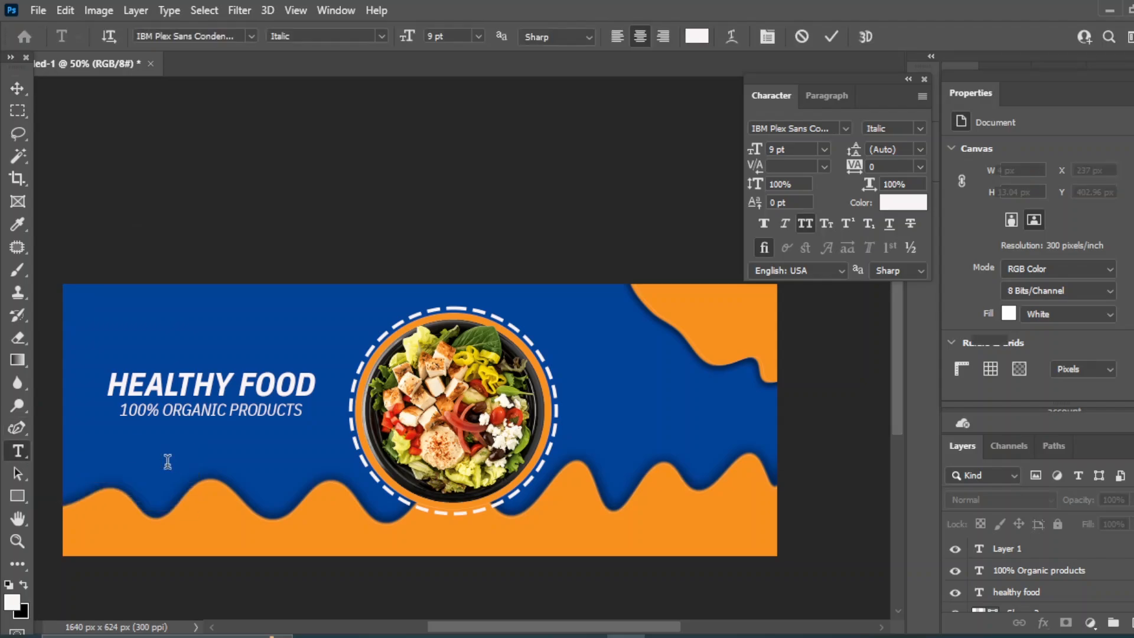
left_click(167, 460)
type("SAVE")
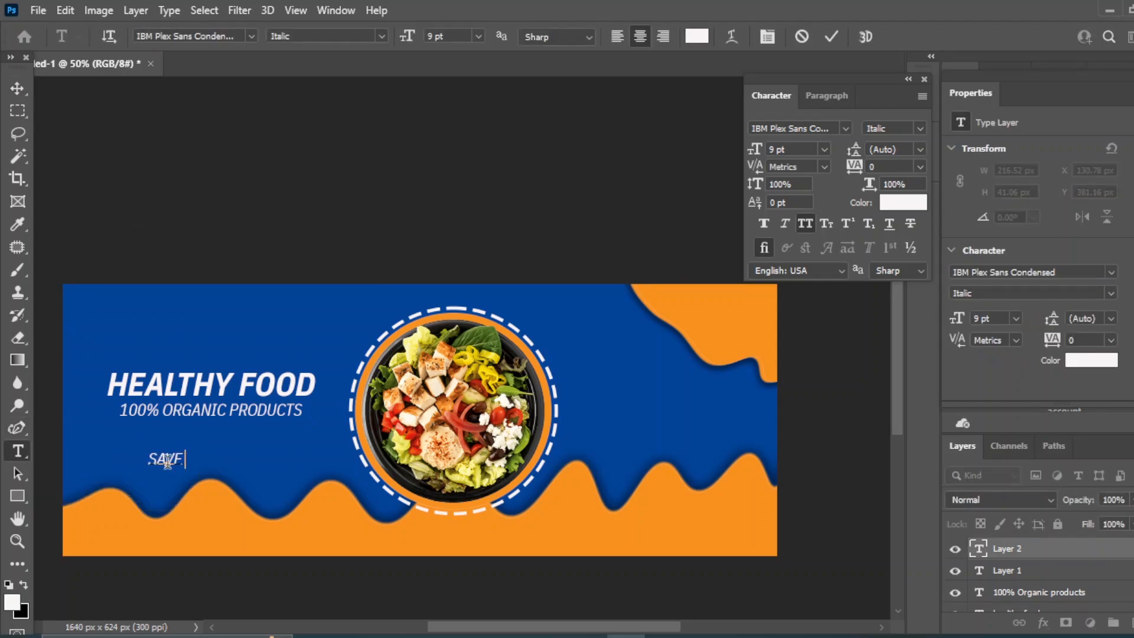
type(" 20%")
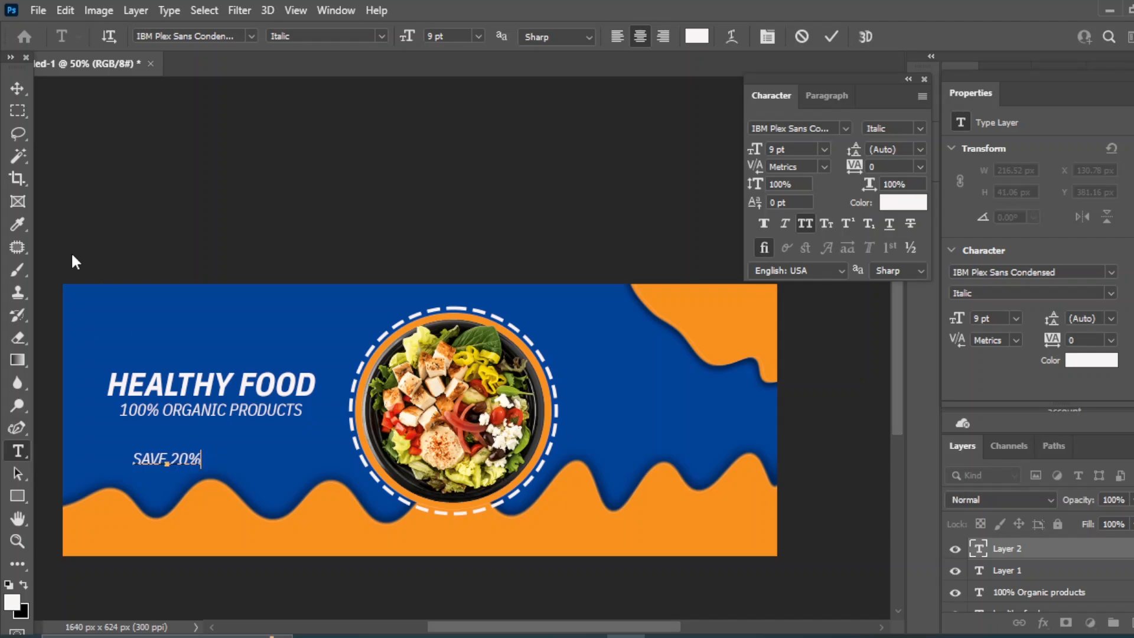
left_click(17, 87)
Make SAVE 20% Bold at 14 pt and move it above the title
left_click(920, 127)
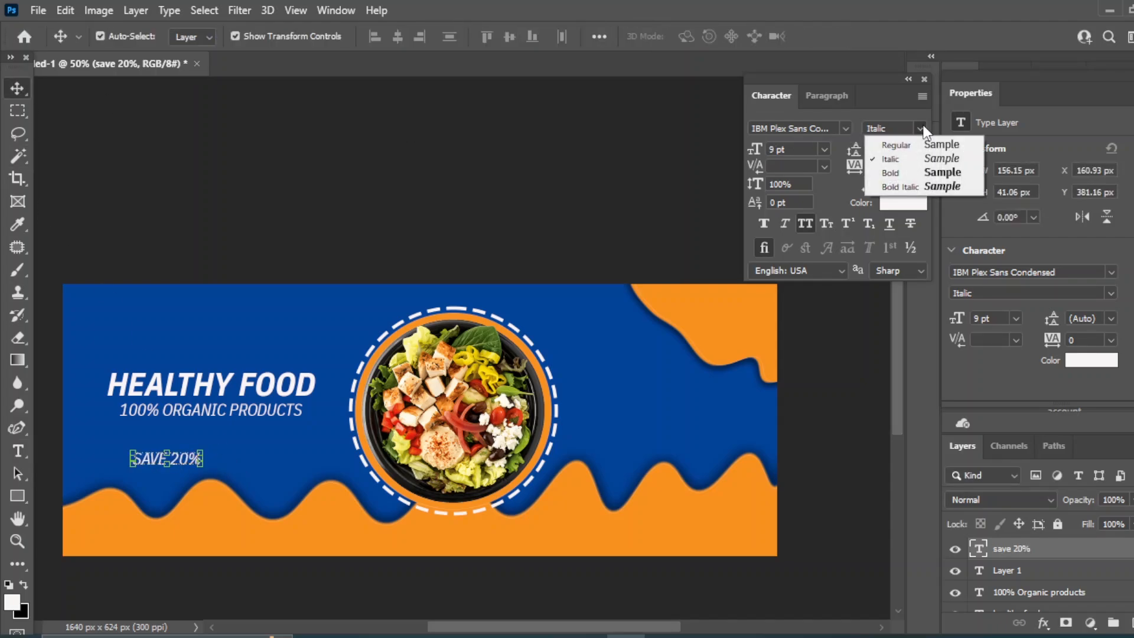
left_click(959, 173)
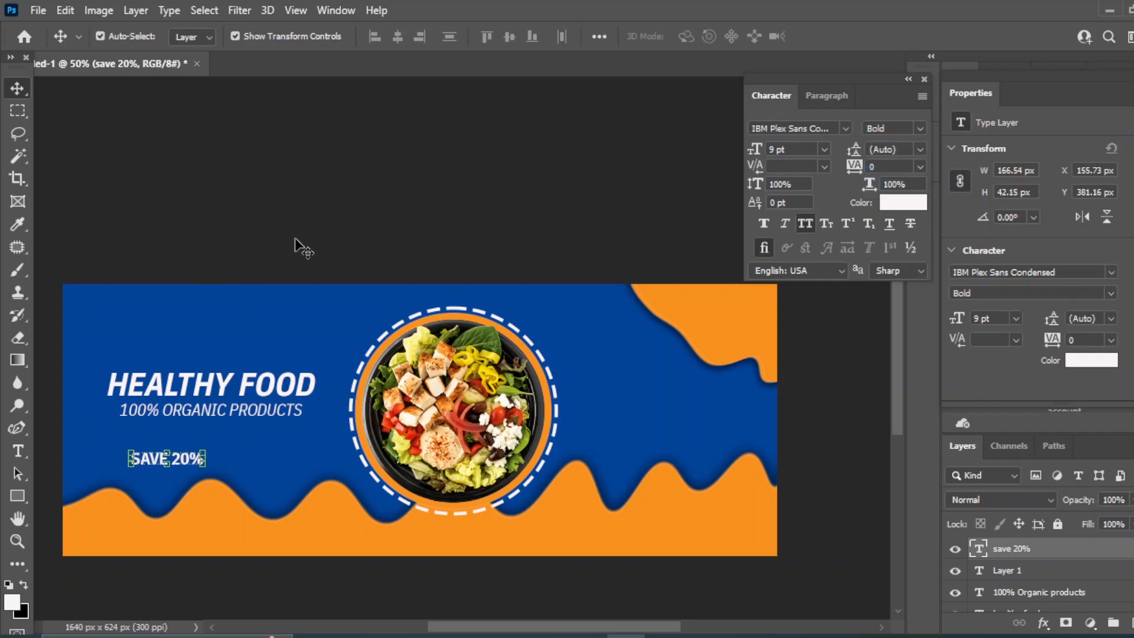
left_click(823, 149)
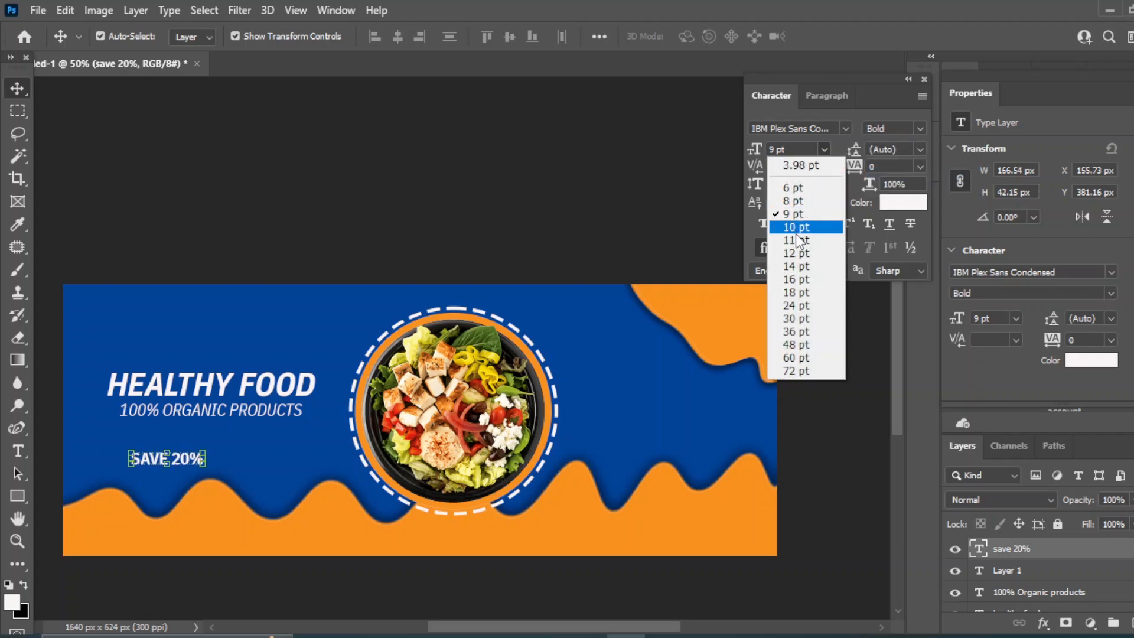
left_click(803, 267)
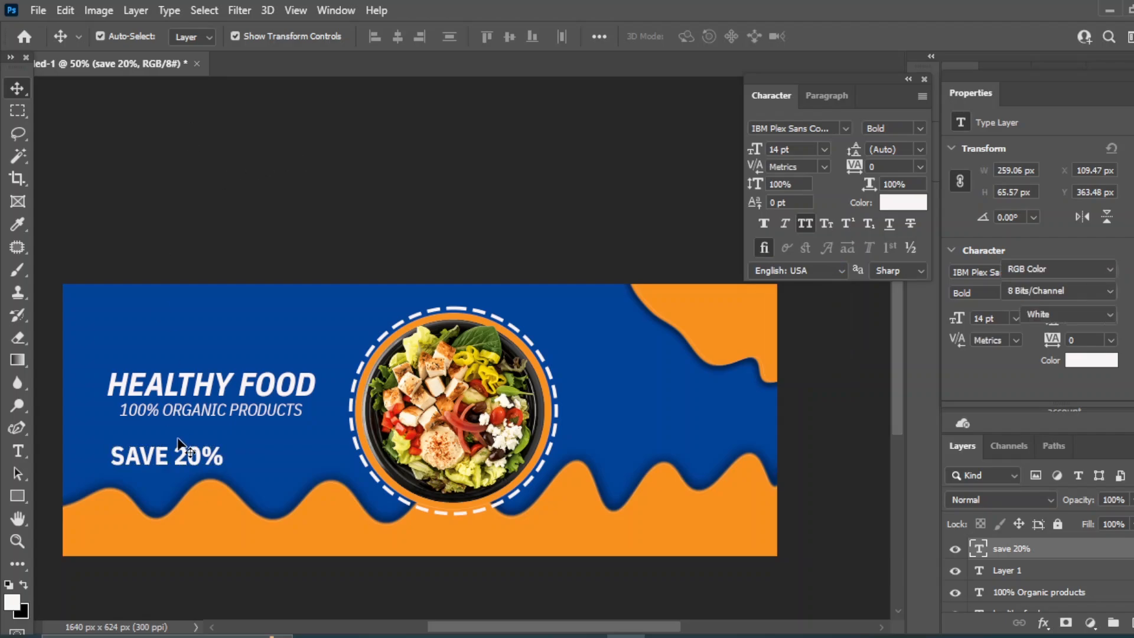
mouse_move(165, 463)
left_mouse_down()
mouse_move(204, 460)
mouse_move(266, 387)
mouse_move(287, 336)
left_mouse_up()
Draw an orange rectangle behind SAVE 20% and centre the text on it
right_click(23, 493)
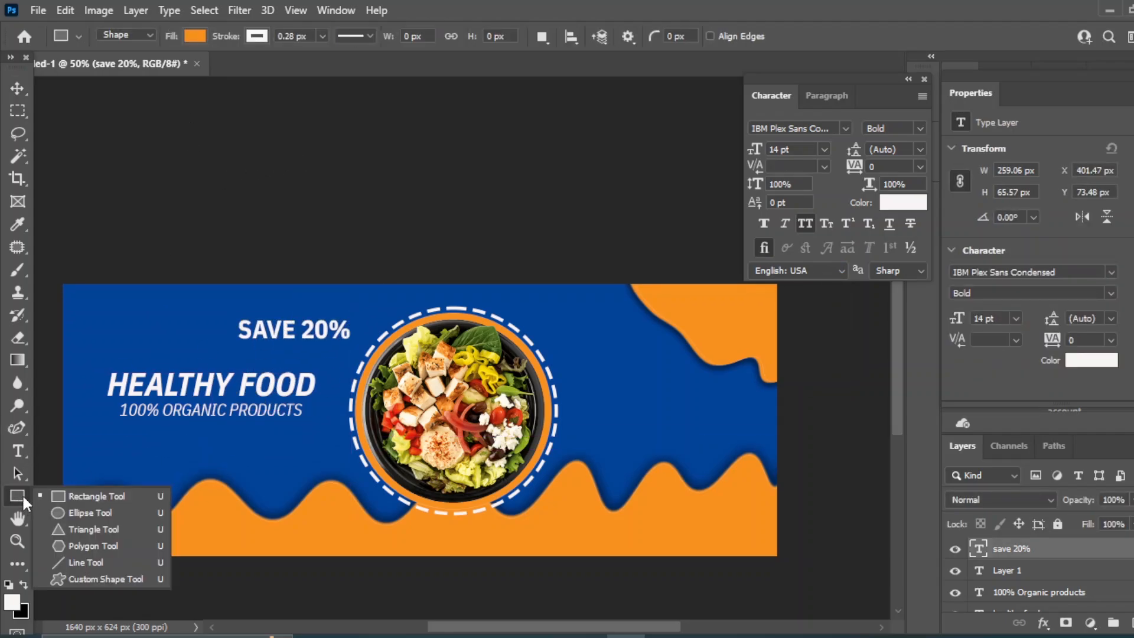
left_click(100, 494)
left_click_drag(234, 313, 362, 346)
left_click(16, 88)
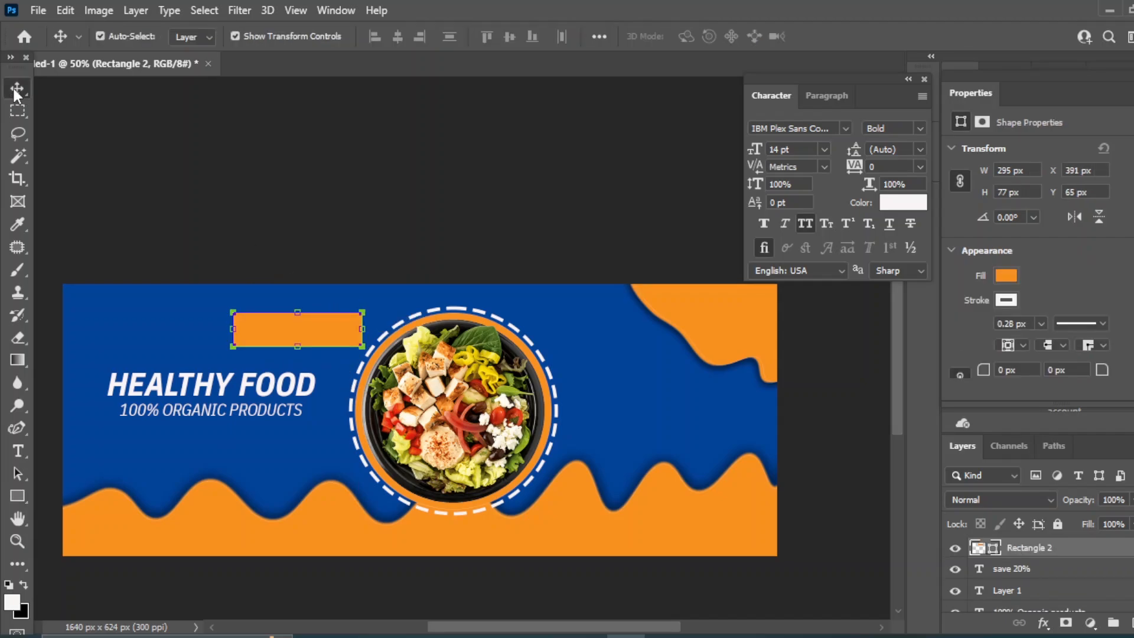
left_click_drag(1031, 557, 1031, 569)
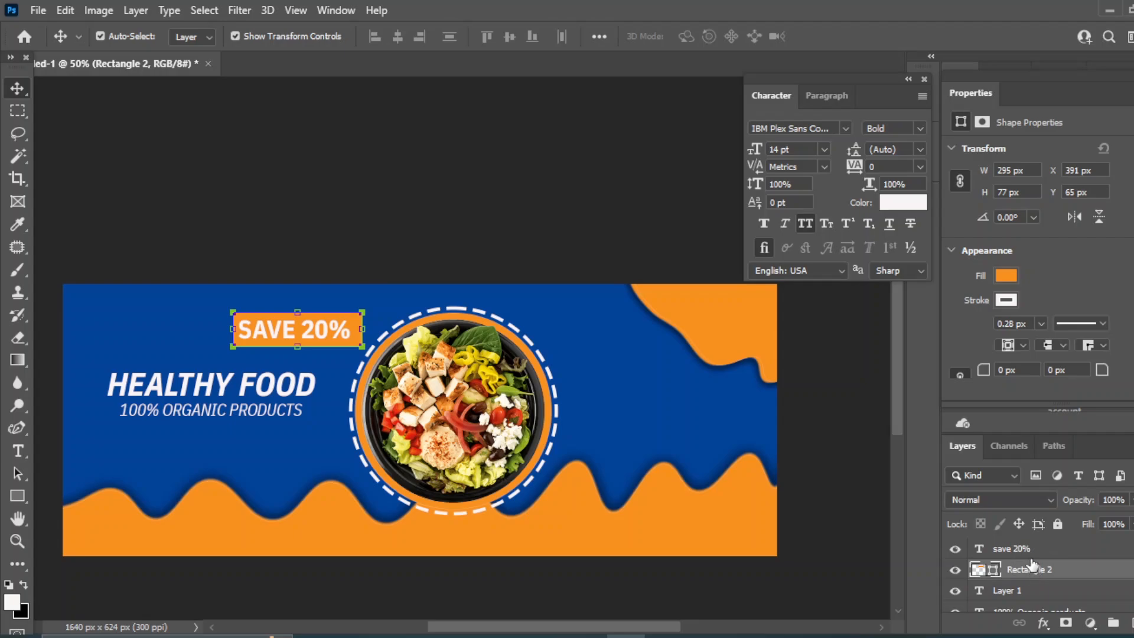
left_click(1031, 558, "shift")
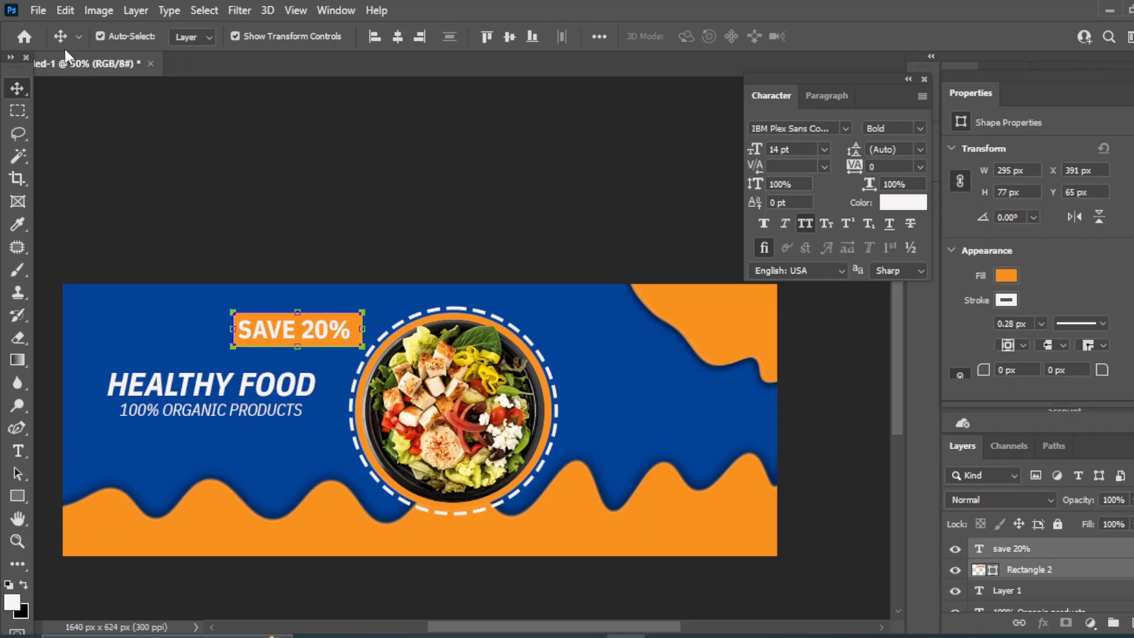
left_click(398, 37)
Move the badge below the tagline and nudge title, tagline and badge upward
left_click_drag(300, 327, 215, 442)
left_click(880, 585)
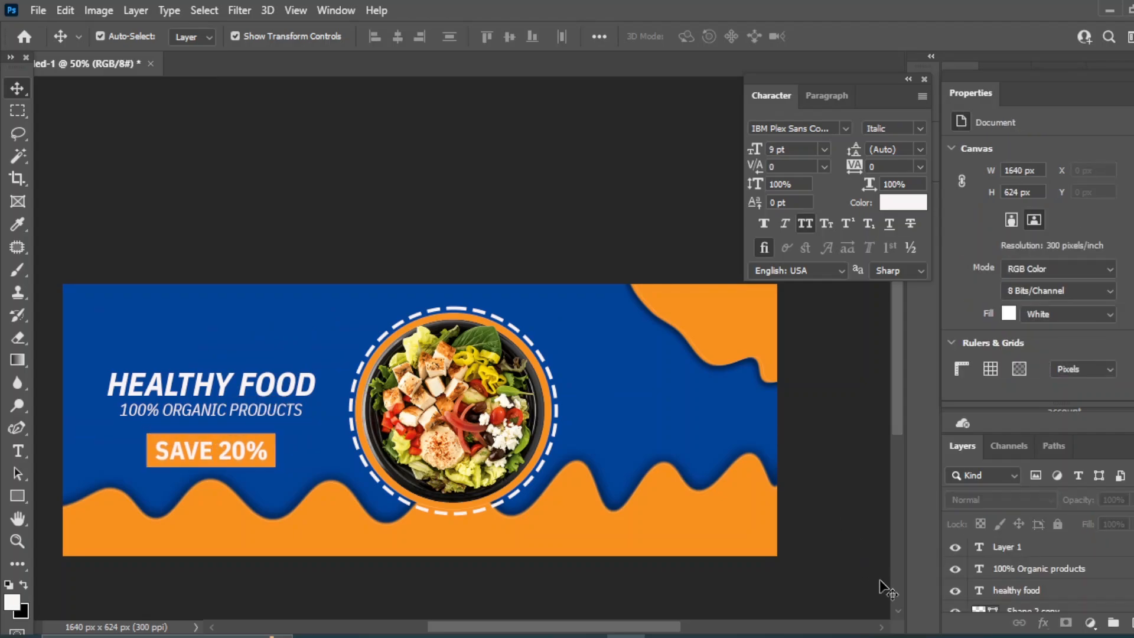
left_click(1020, 593)
scroll(1063, 581, "up", 2)
left_click(1016, 554, "shift")
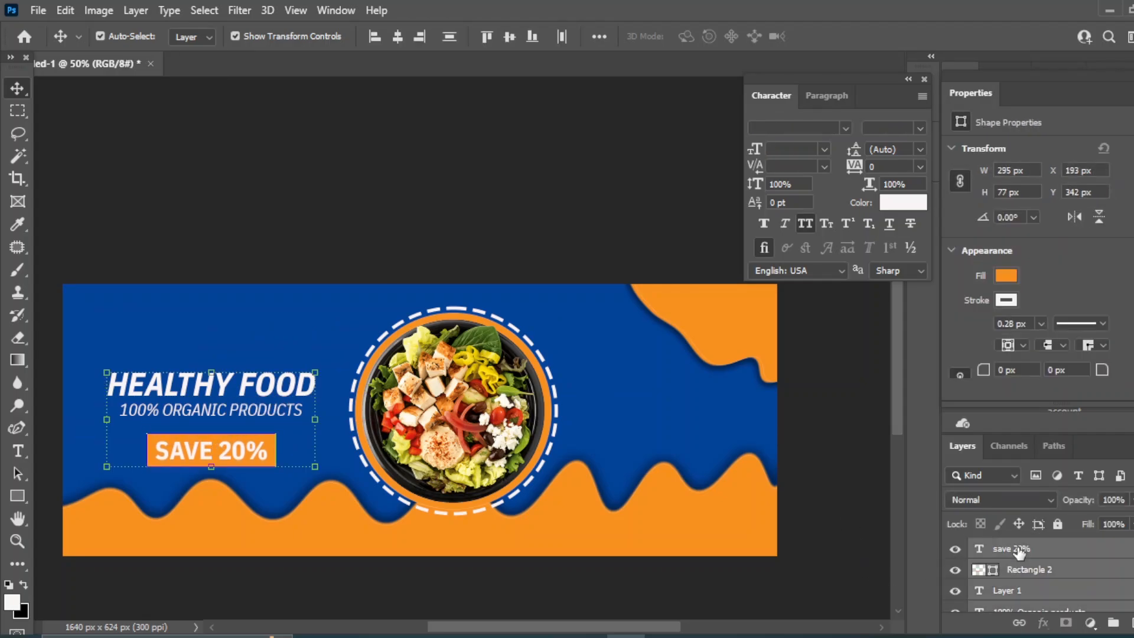
key("shift+Up")
key("shift+Up")
key("shift+Up")
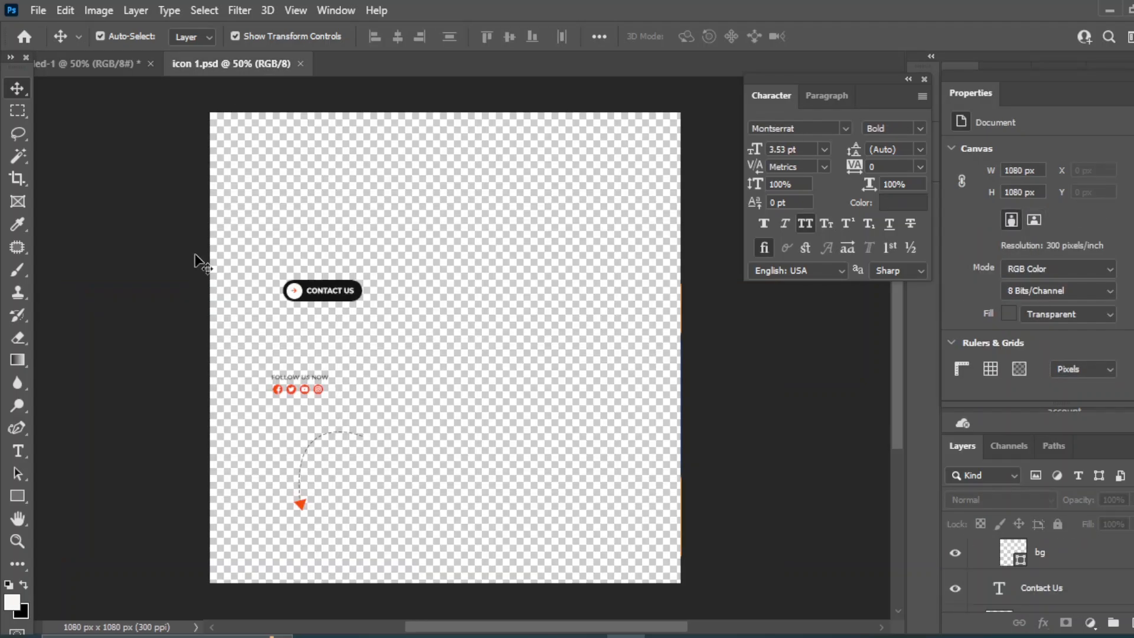
Bring the button layers from icon 1.psd into the banner and relabel it 'order now'
left_click_drag(274, 248, 573, 534)
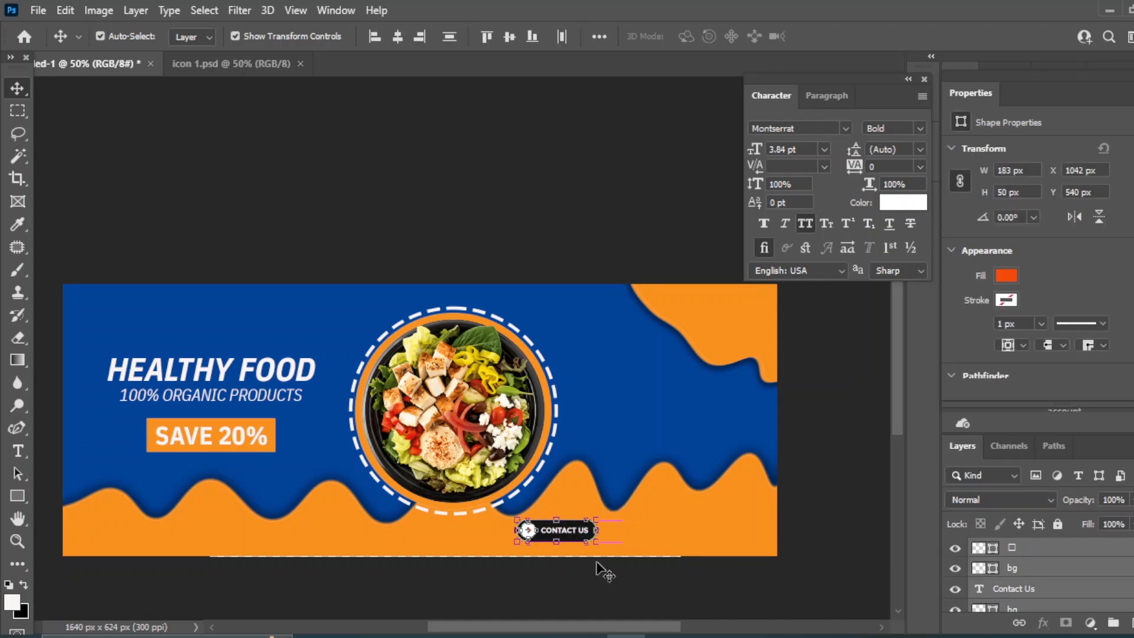
left_click(828, 380)
left_click(556, 530)
left_click(18, 452)
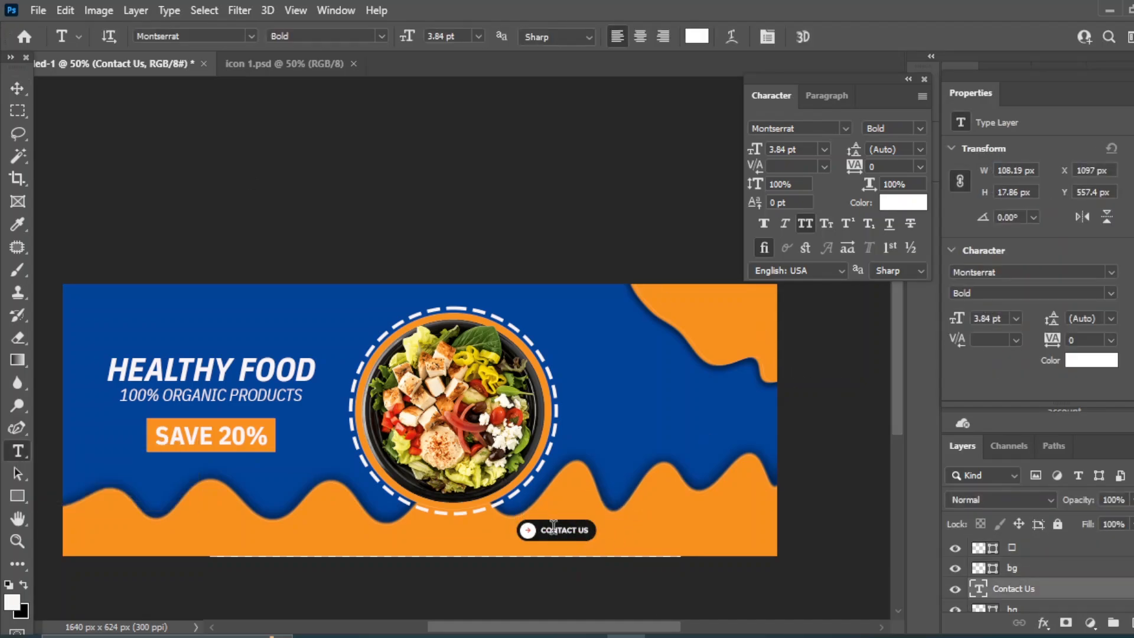
triple_click(554, 528)
key("BackSpace")
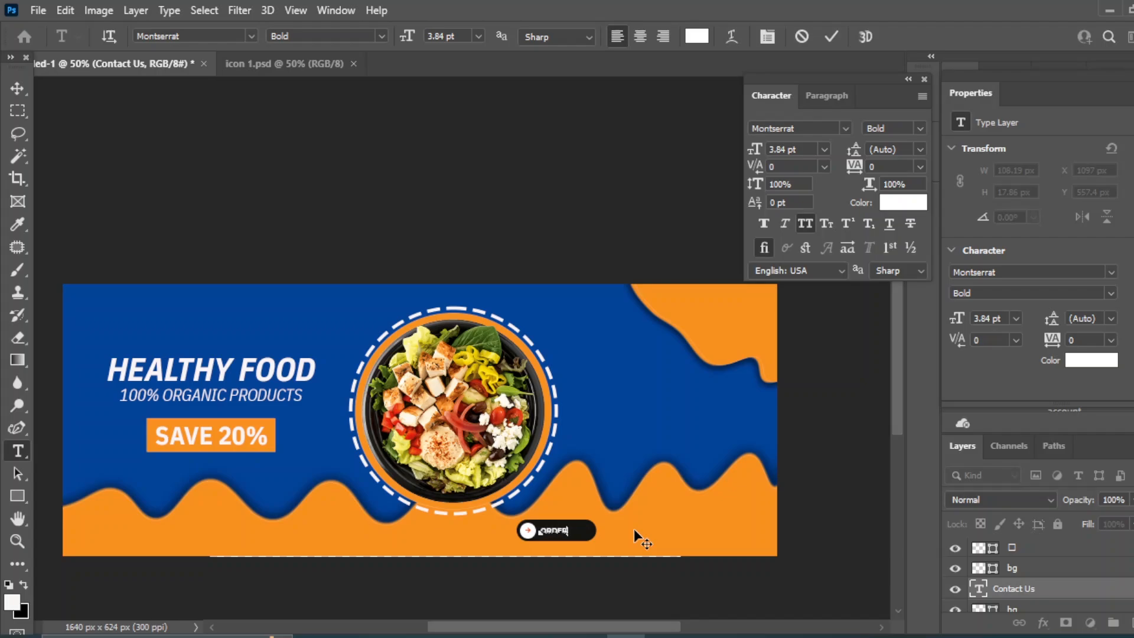
type("order now")
key("ctrl+Return")
key("v")
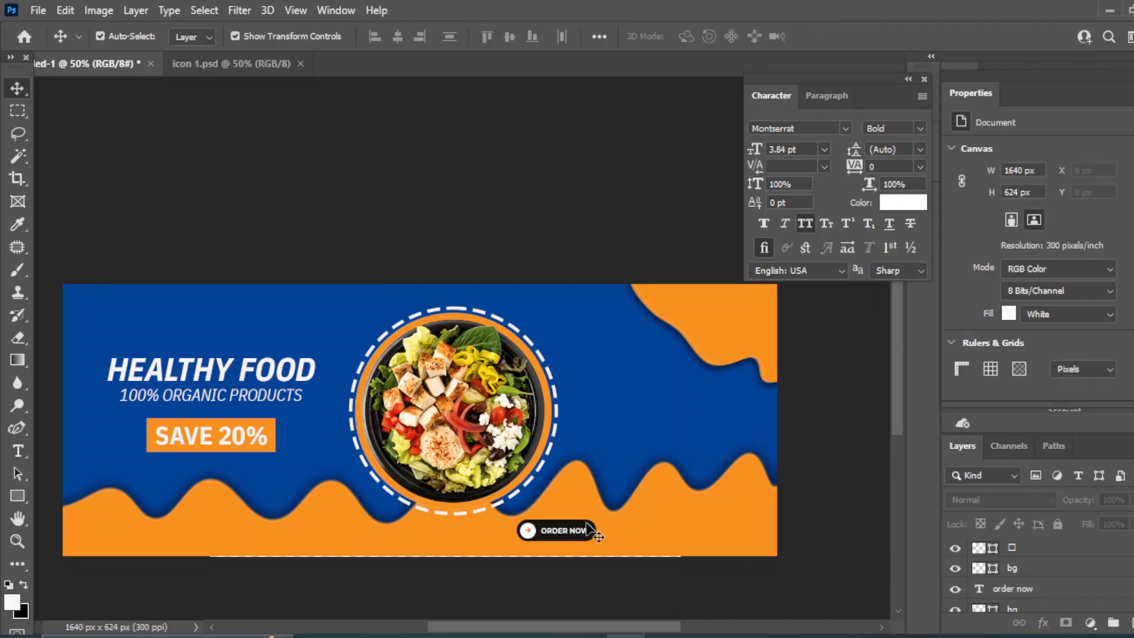
Recolour the button shape and set the arrow icon to the sampled banner blue
left_click(978, 602)
double_click(977, 603)
left_click(1094, 324)
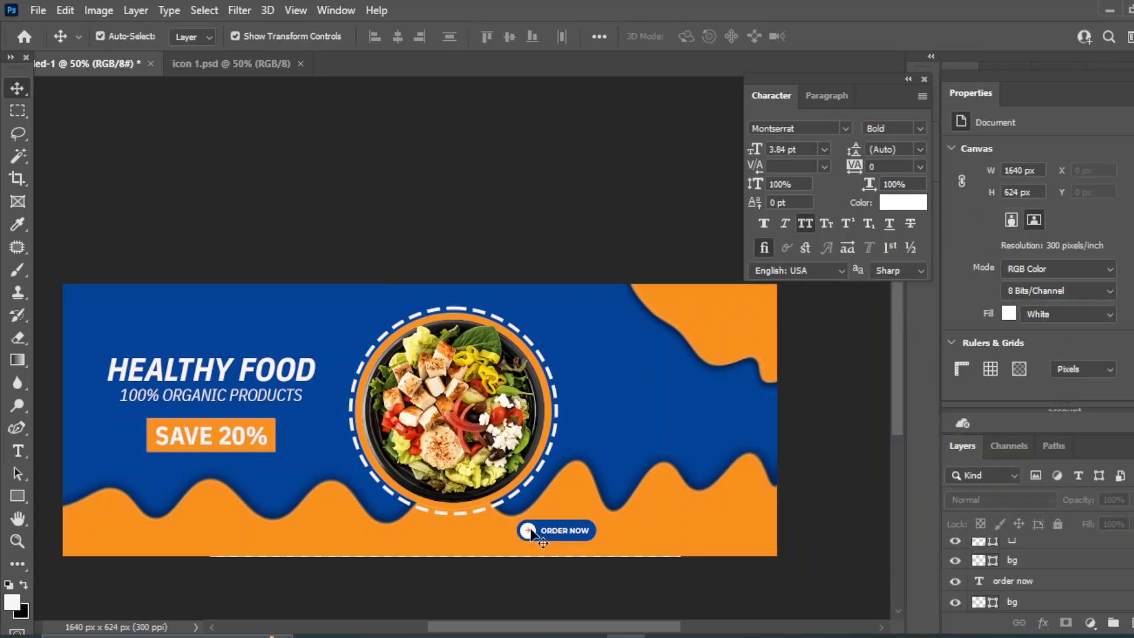
left_click(977, 548)
double_click(984, 554)
left_click(616, 392)
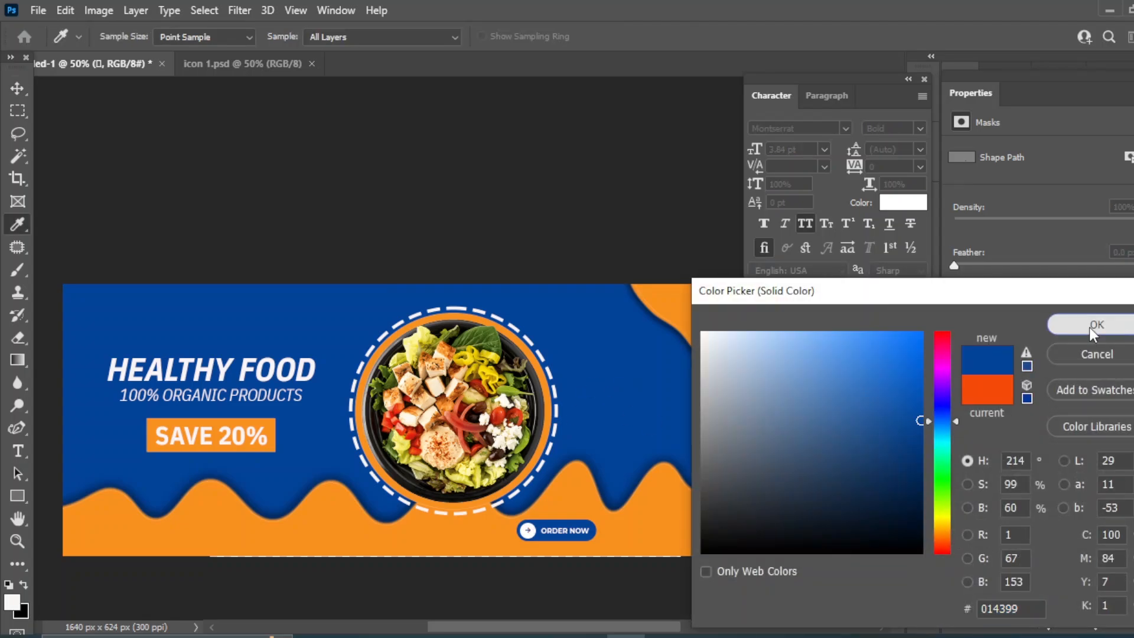
left_click(1094, 327)
left_click(565, 264)
Give the button a size-8 drop shadow, then copy its label right and start typing 'www'
left_click(1011, 606)
left_click(1043, 622)
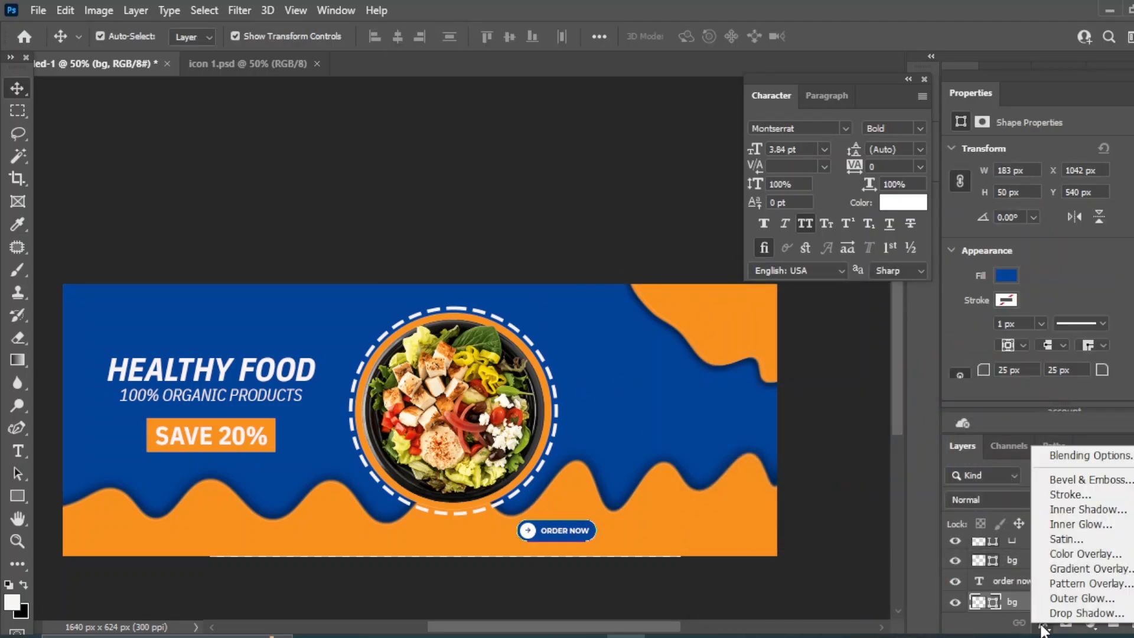
left_click(1063, 610)
left_click_drag(338, 149, 774, 189)
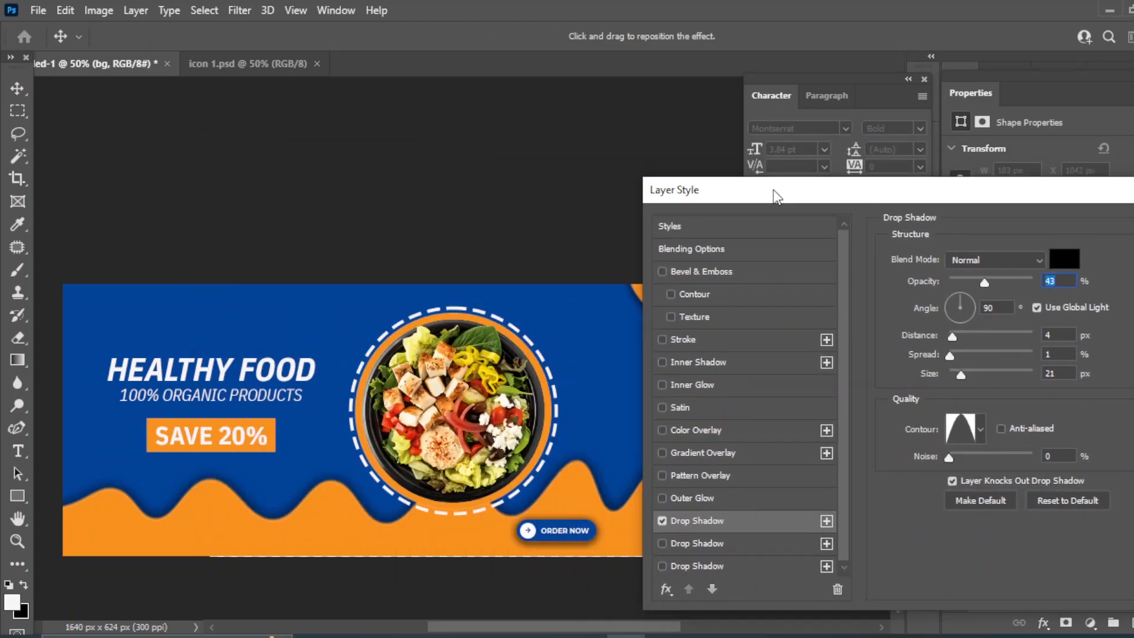
left_click(955, 375)
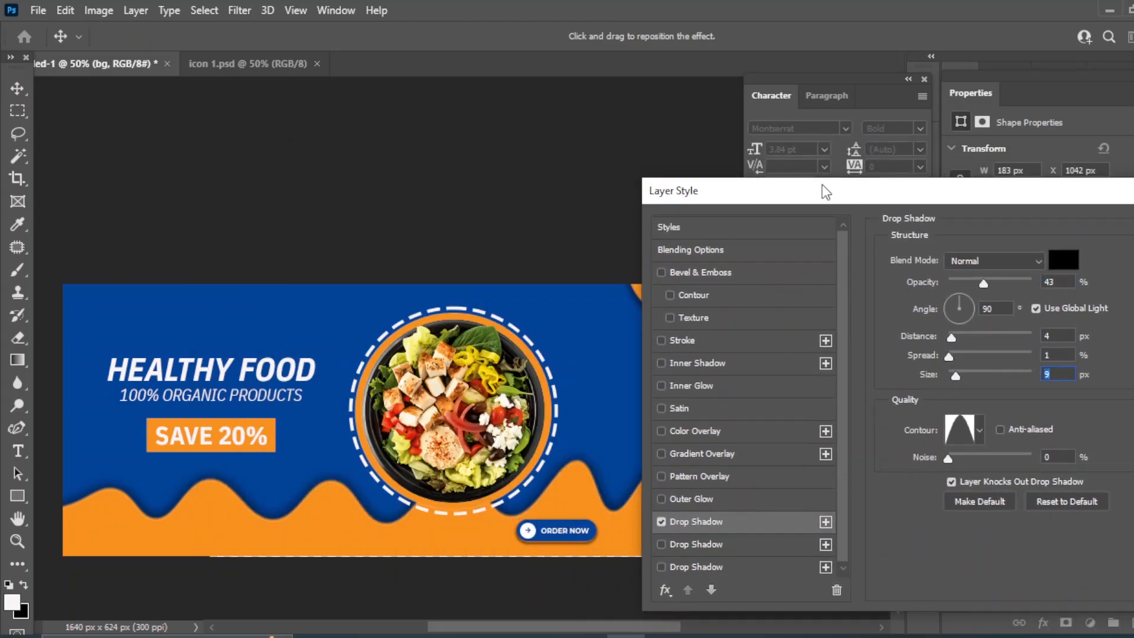
left_click_drag(823, 190, 460, 189)
left_click(925, 227)
left_click_drag(588, 536, 714, 538)
type("twww")
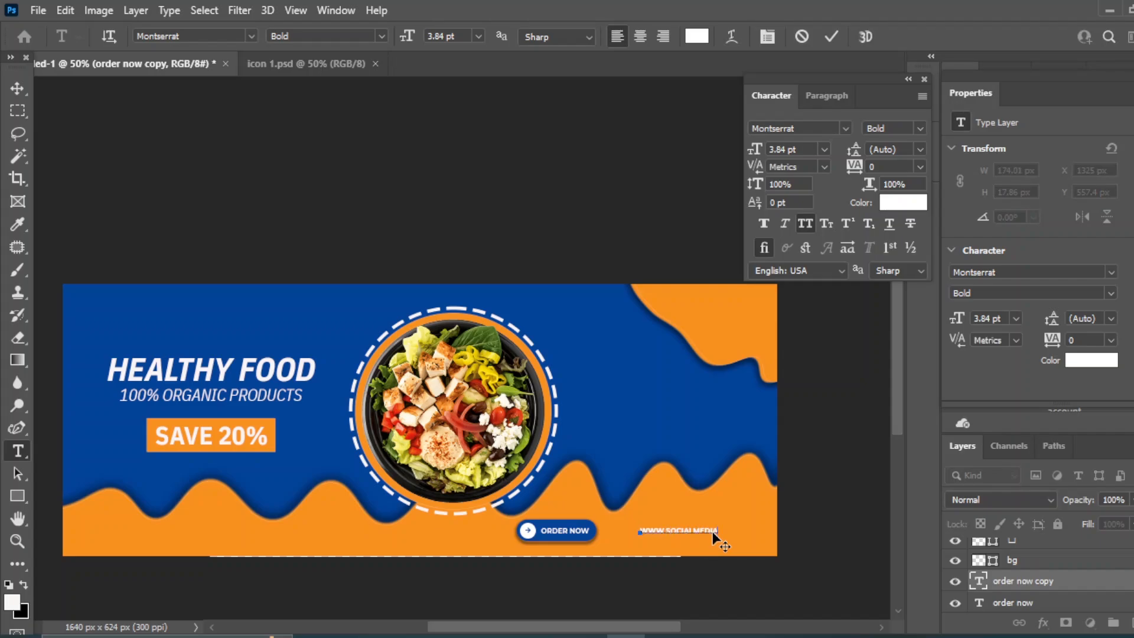
Commit the web address, enlarge it to 6 pt, and nudge it left beside ORDER NOW
left_click(17, 89)
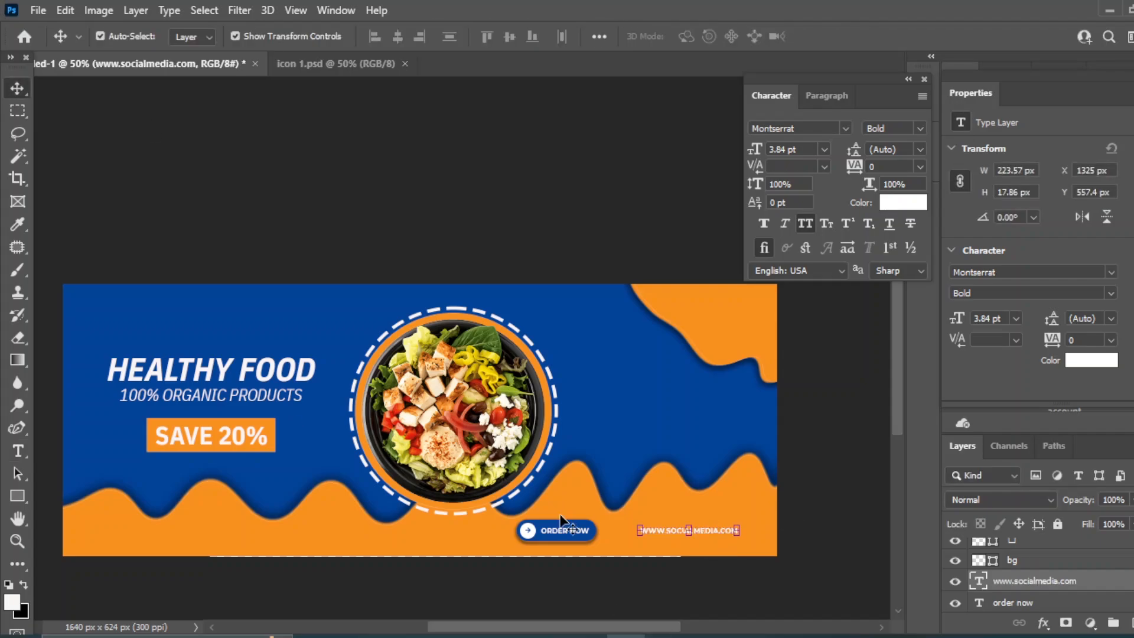
key("shift+Right")
key("shift+Right")
key("shift+Right")
key("shift+Right")
left_click(823, 149)
left_click(792, 188)
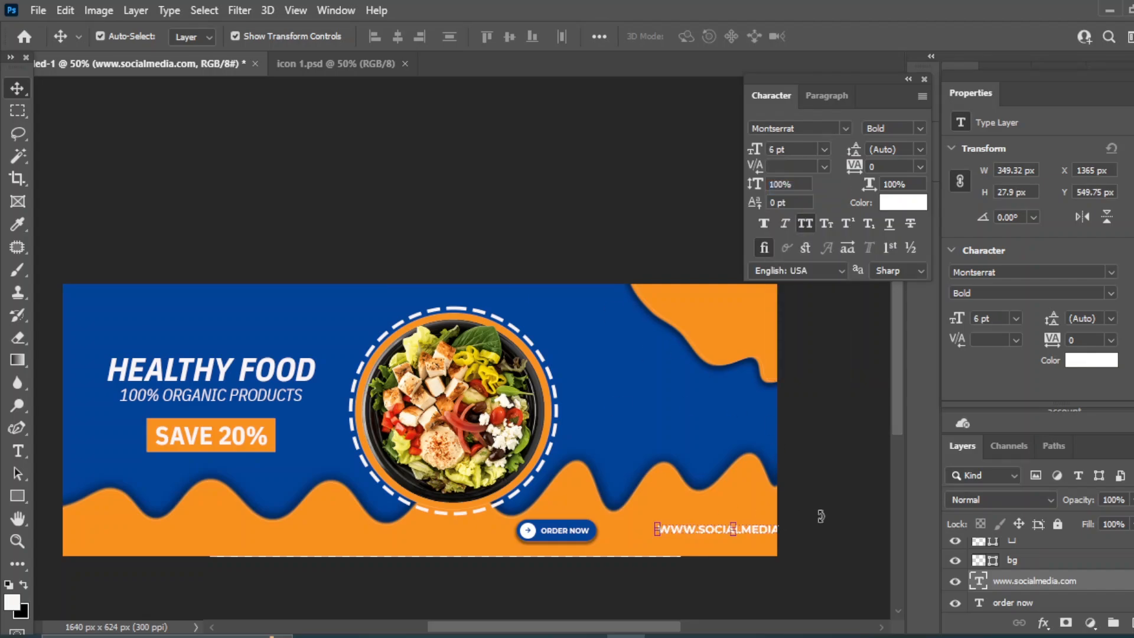
key("shift+Left")
key("shift+Left")
key("shift+Left")
key("shift+Left")
key("shift+Left")
key("shift+Left")
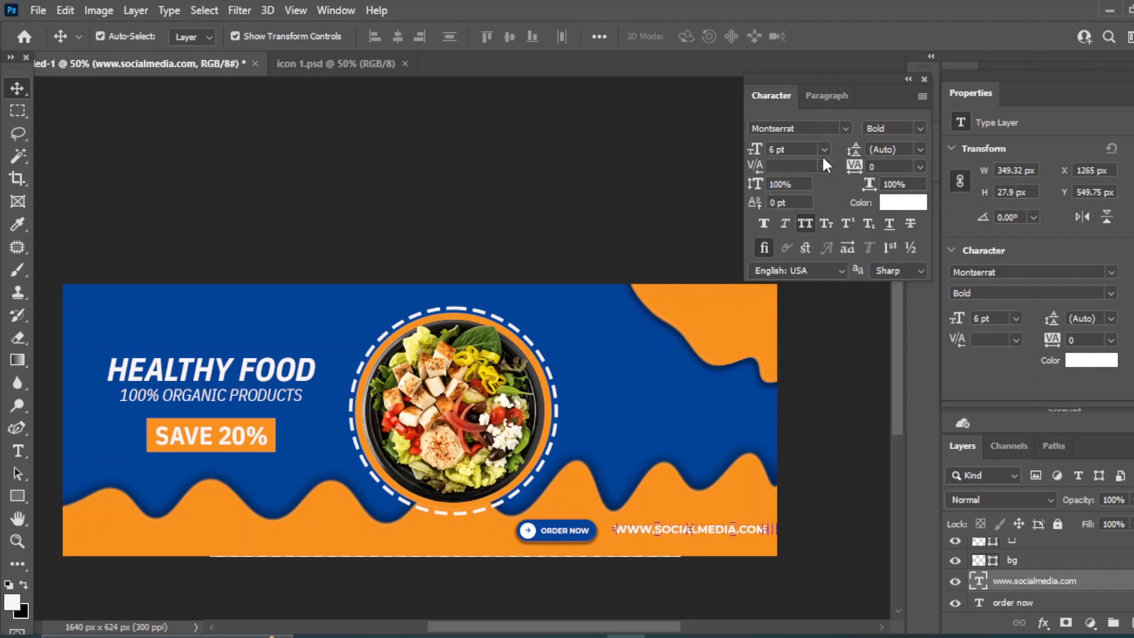
left_click(866, 480)
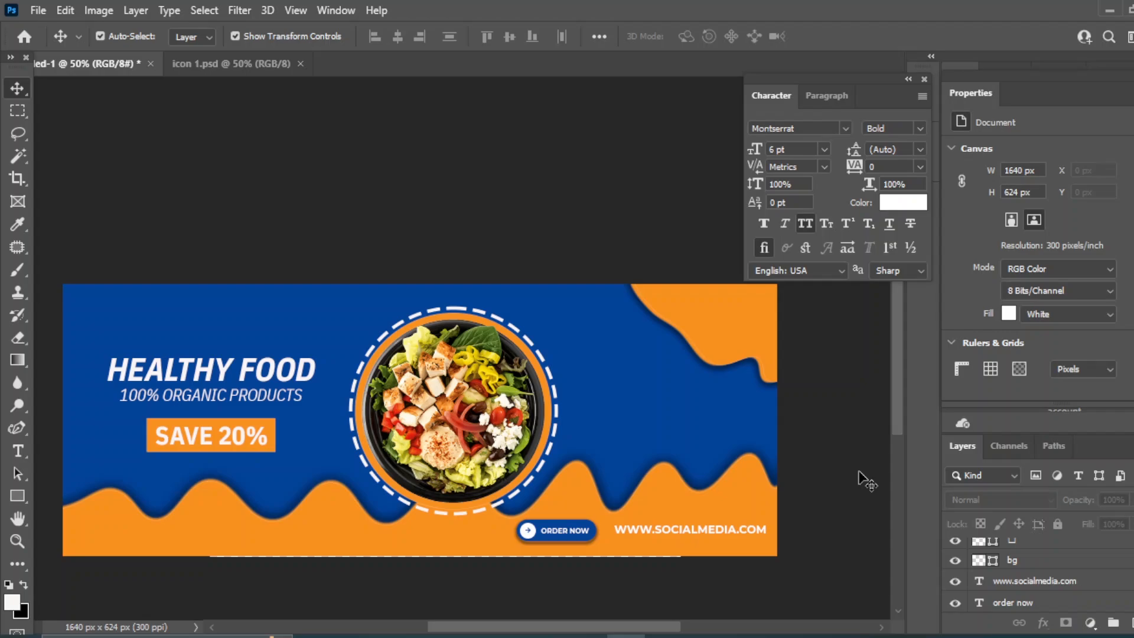
left_click(707, 530)
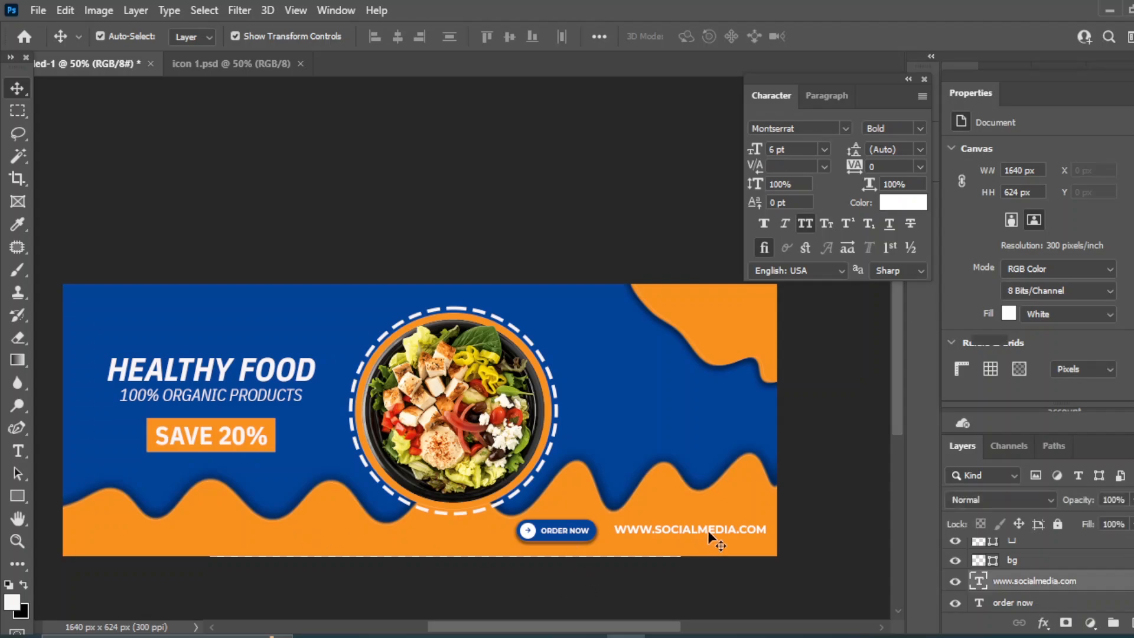
key("Left")
key("Left")
key("Left")
key("Left")
key("Left")
key("Left")
Select all the ORDER NOW button layers: icon, background, label and remaining parts
left_click(844, 558)
left_click(580, 519)
scroll(1033, 590, "down", 5)
left_click(1033, 606)
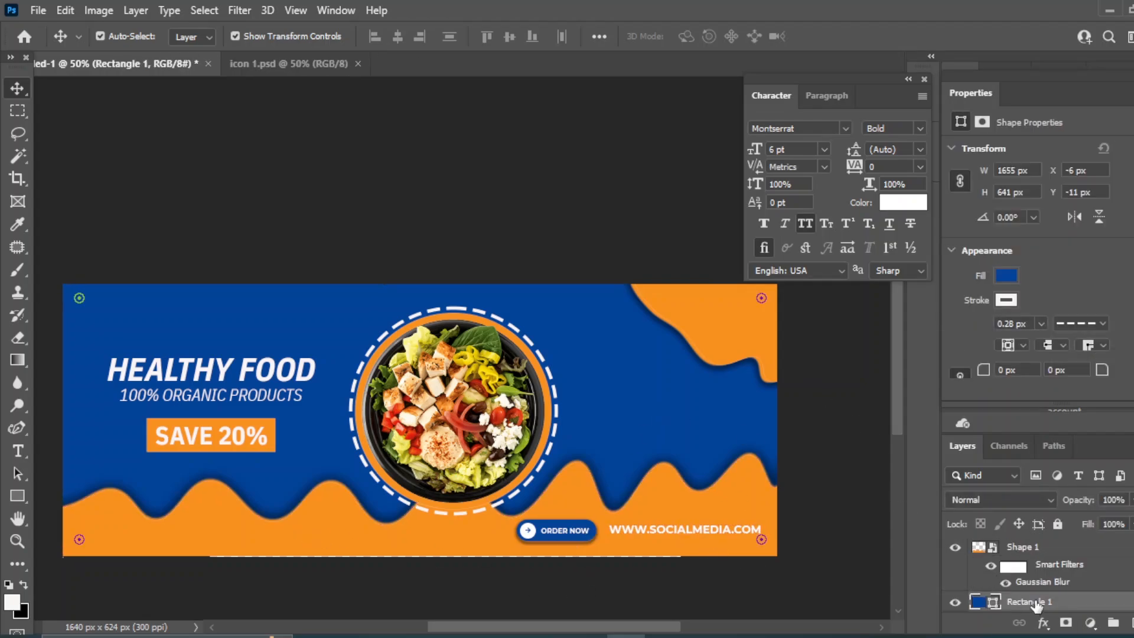
scroll(1066, 565, "up", 10)
left_click(1030, 550)
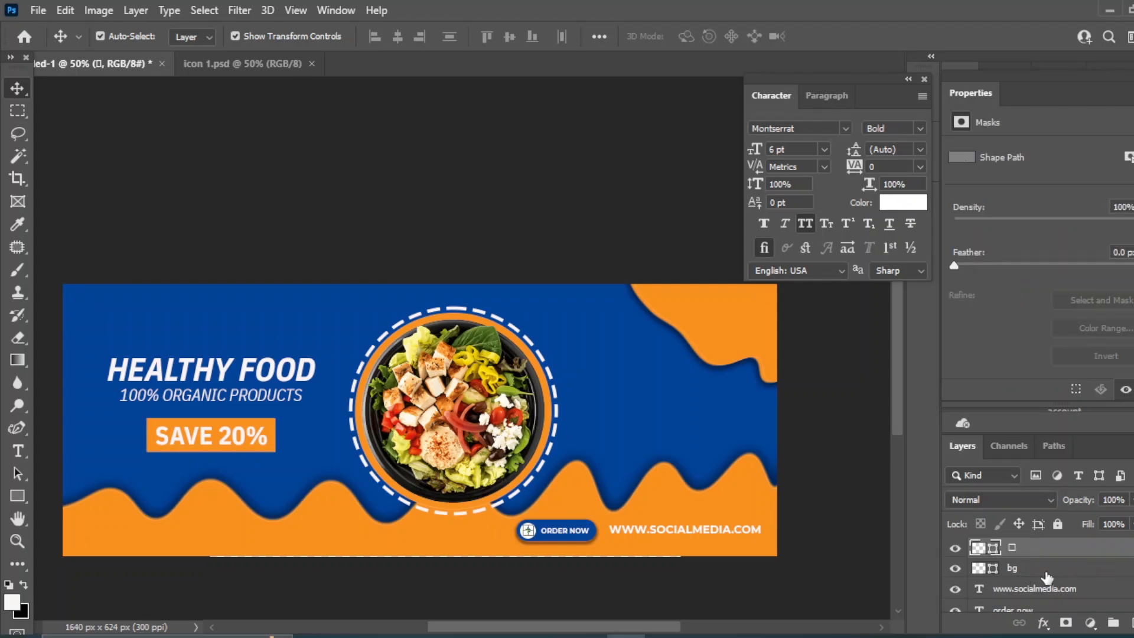
left_click(1024, 574, "ctrl")
scroll(1051, 590, "down", 1)
left_click(1063, 595, "ctrl")
scroll(1039, 597, "down", 1)
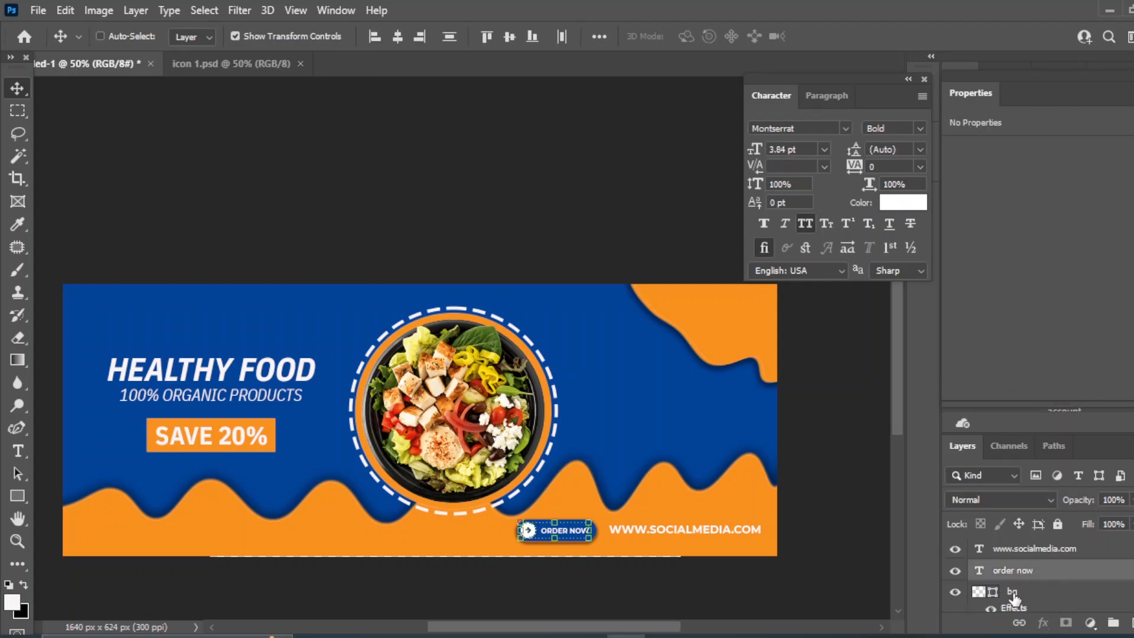
left_click(1013, 595, "ctrl")
Nudge the ORDER NOW button to the left and deselect it
scroll(1051, 591, "down", 1)
scroll(1061, 588, "up", 3)
key("shift+Left")
key("shift+Left")
key("shift+Left")
key("shift+Left")
key("shift+Left")
key("shift+Left")
key("shift+Left")
key("shift+Left")
key("shift+Left")
key("shift+Left")
key("shift+Left")
key("shift+Left")
key("shift+Left")
key("shift+Left")
key("shift+Left")
key("shift+Left")
key("shift+Left")
key("shift+Left")
key("shift+Left")
key("shift+Left")
key("shift+Left")
key("shift+Left")
key("shift+Left")
key("shift+Left")
key("shift+Left")
key("shift+Left")
key("shift+Left")
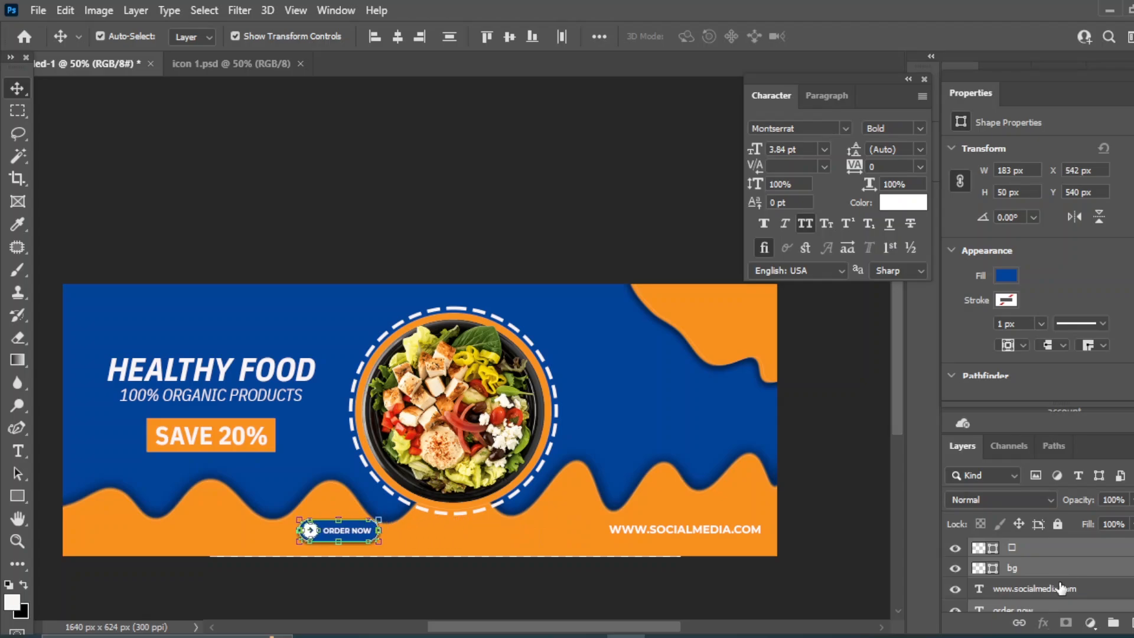
key("shift+Right")
key("shift+Right")
key("shift+Right")
key("shift+Right")
key("shift+Right")
key("shift+Right")
key("shift+Right")
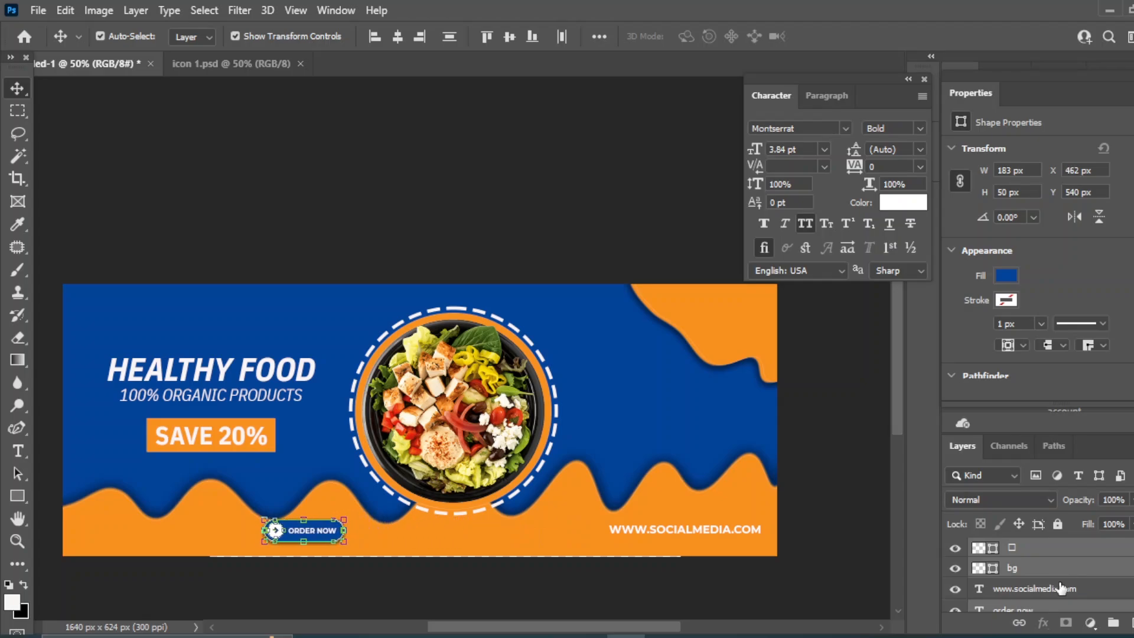
left_click(538, 217)
Duplicate the order now text layer and move the copy right toward the banner centre
left_click(338, 531)
left_click_drag(1110, 604, 1132, 622)
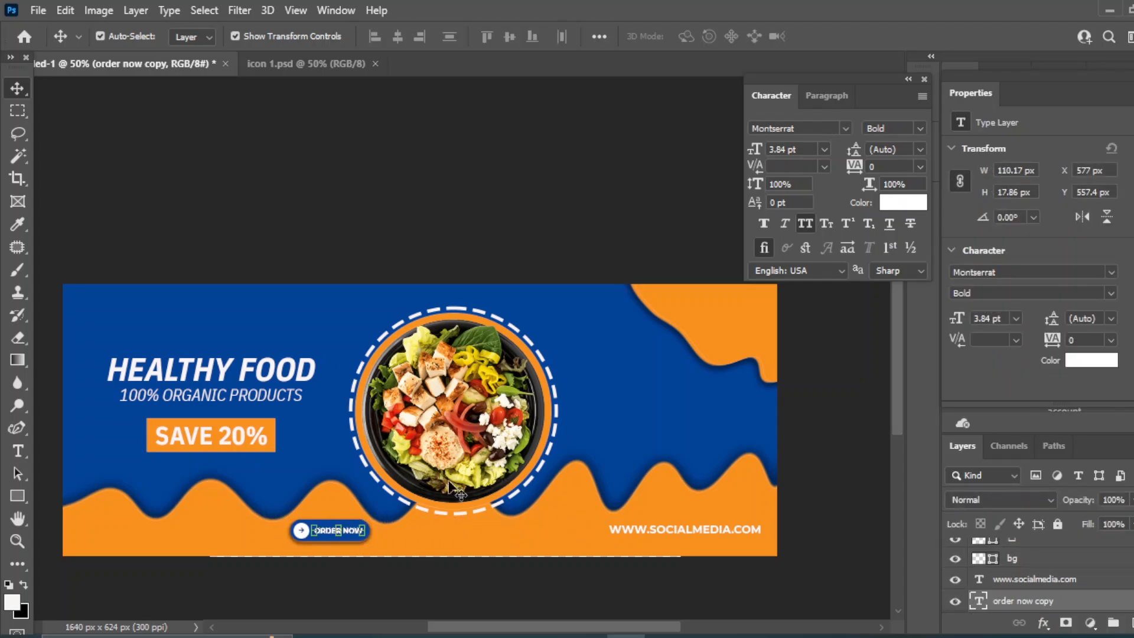
left_click(327, 561)
left_click_drag(356, 532, 471, 532)
Replace the copied text with a phone number and set it to 10 pt
right_click(17, 451)
left_click(102, 450)
left_click(436, 530)
key("ctrl+a")
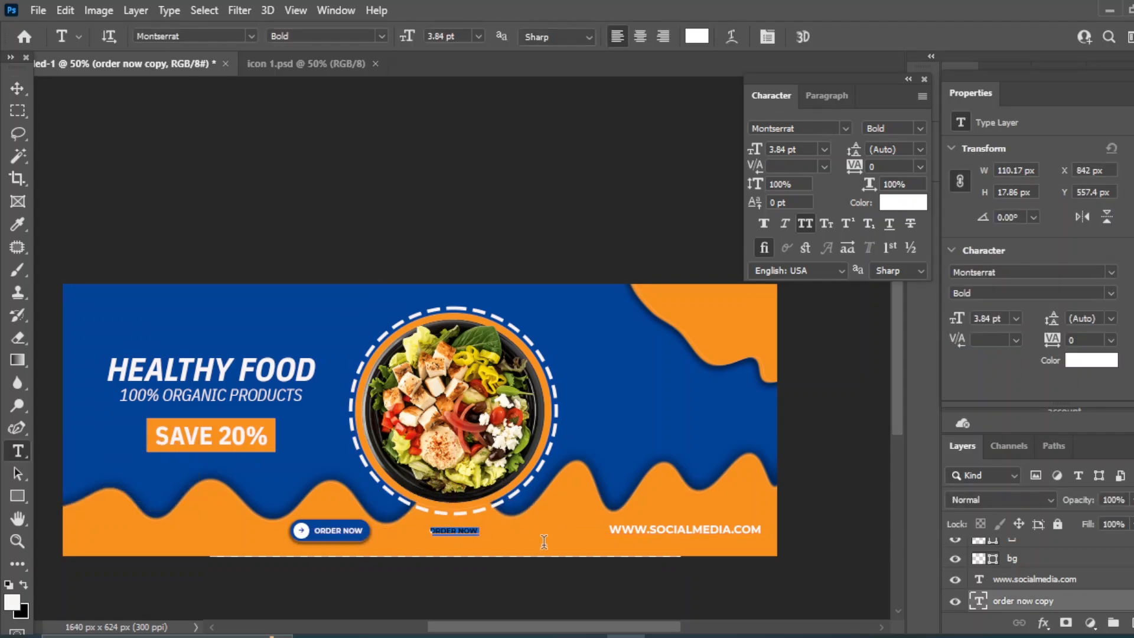
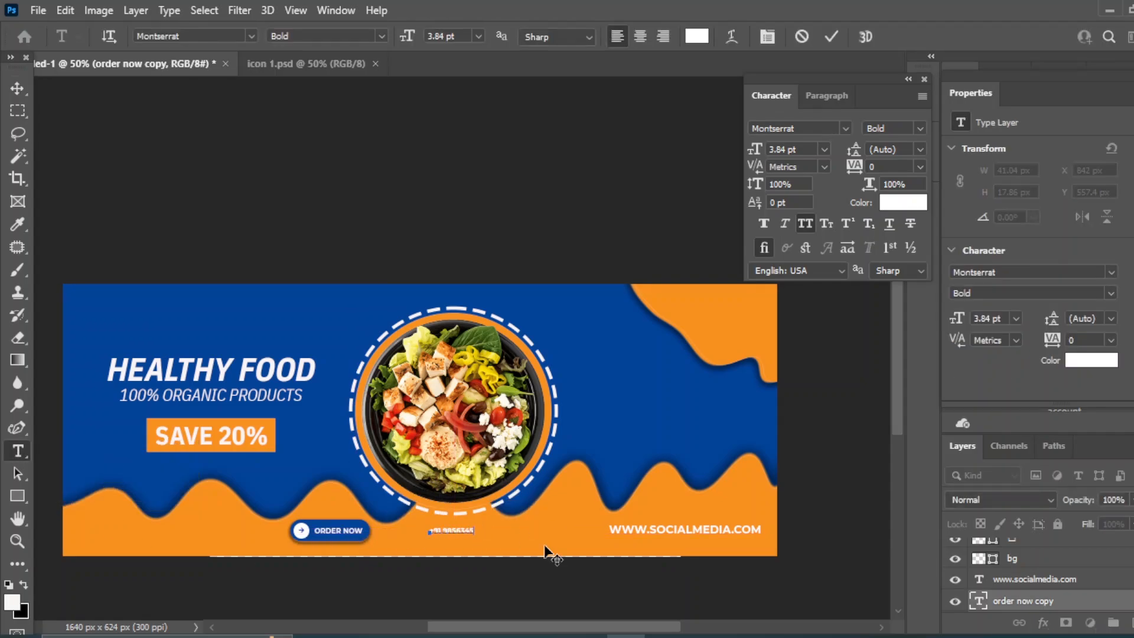
left_click(17, 88)
left_click(823, 149)
left_click(803, 222)
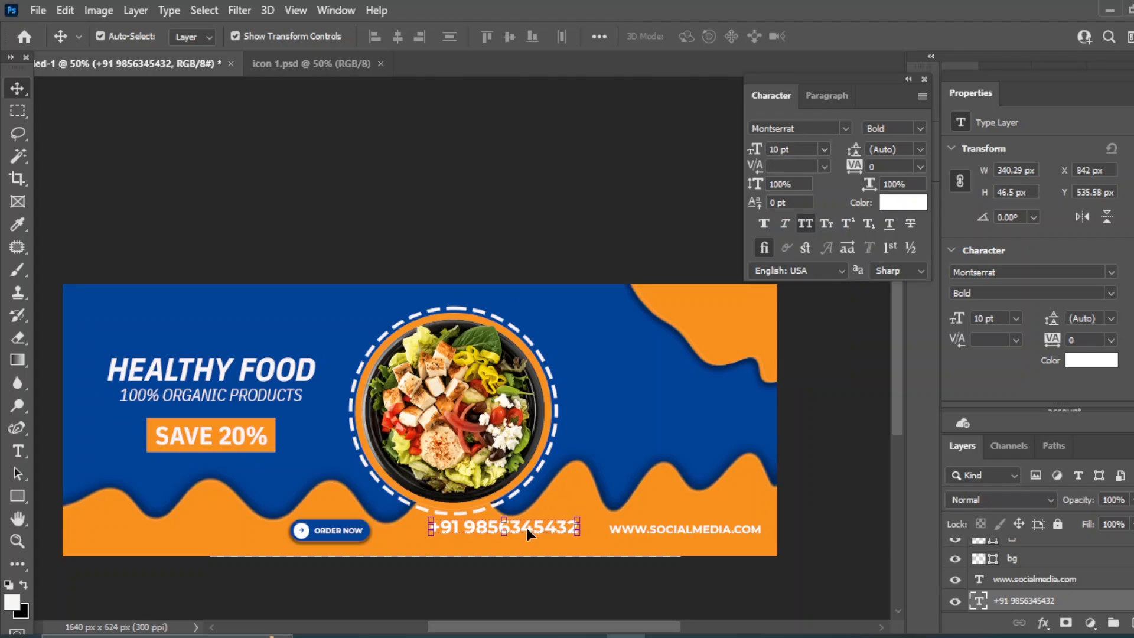
Reselect the phone number layer and try a smaller font size
left_click(435, 232)
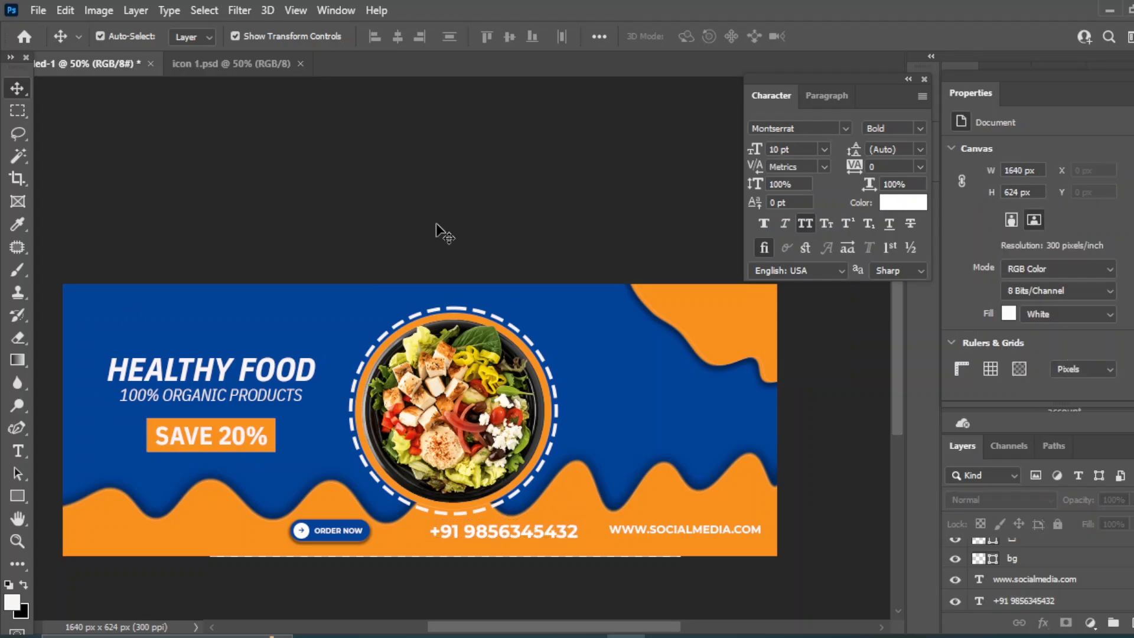
left_click(454, 530)
left_click(823, 150)
left_click(806, 199)
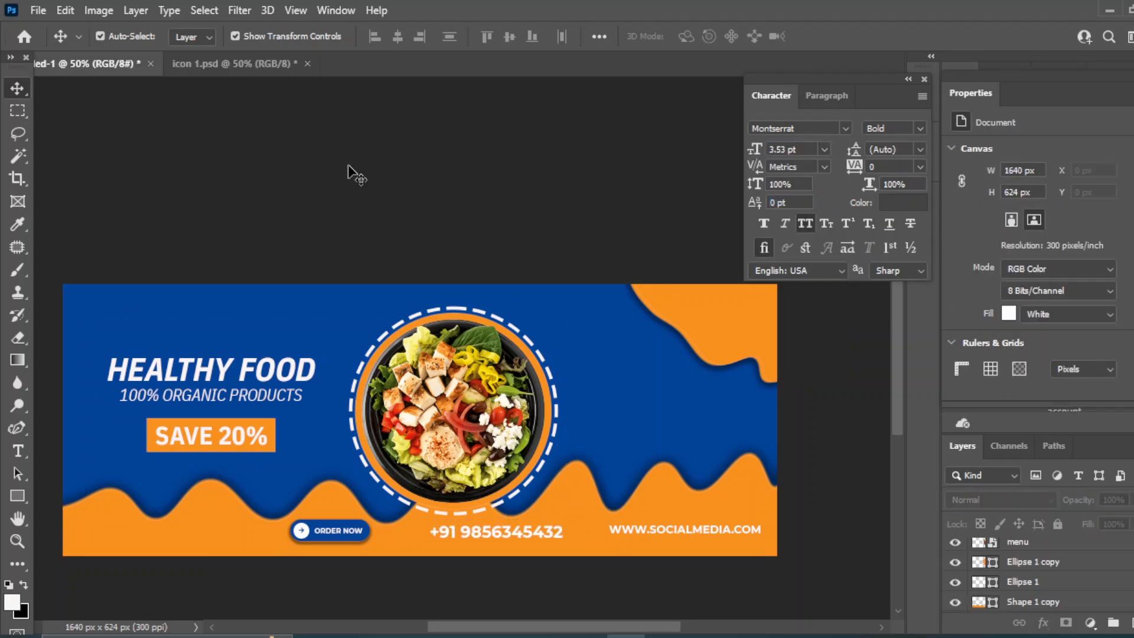
Draw a 10 px orange dot right of the salad bowl and duplicate it into a row of four
left_click_drag(17, 495, 83, 512)
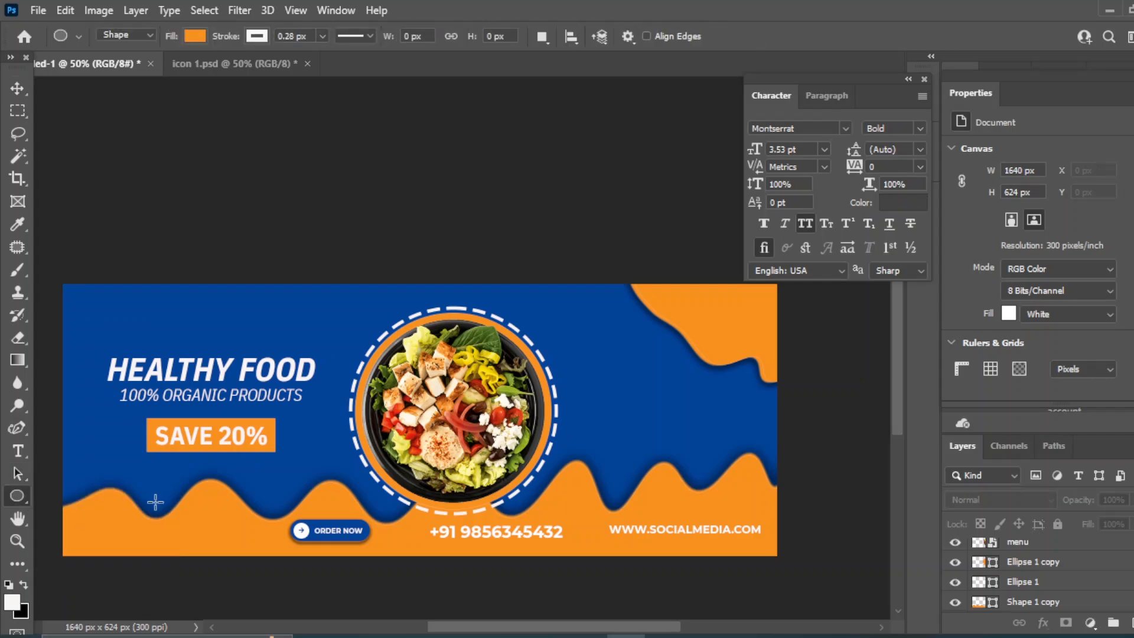
left_click_drag(604, 343, 609, 349)
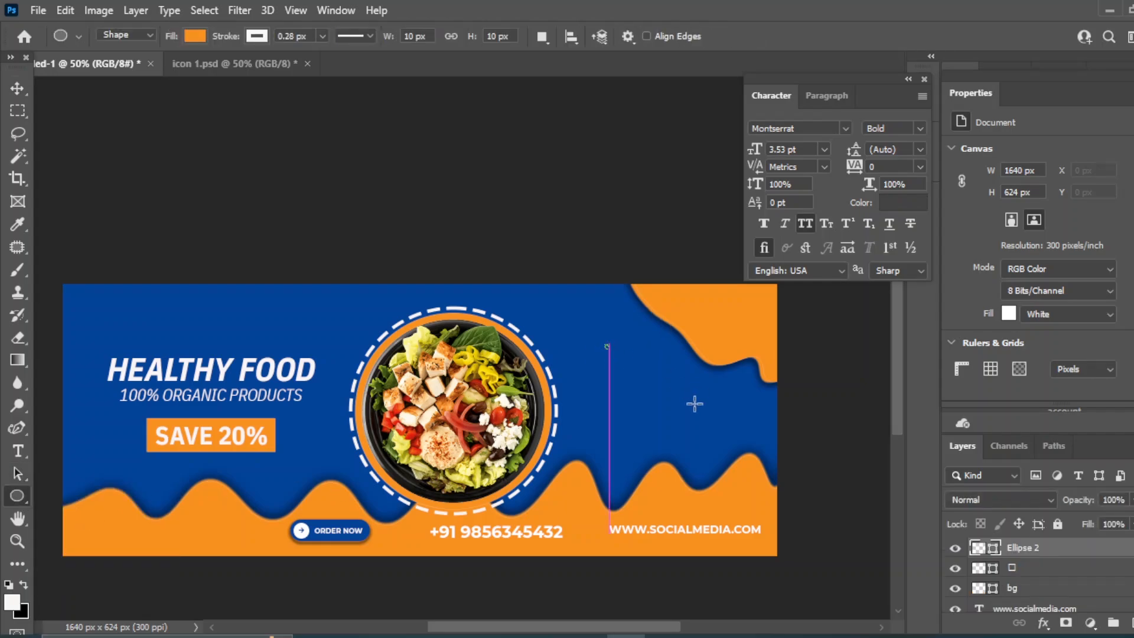
key("ctrl+j")
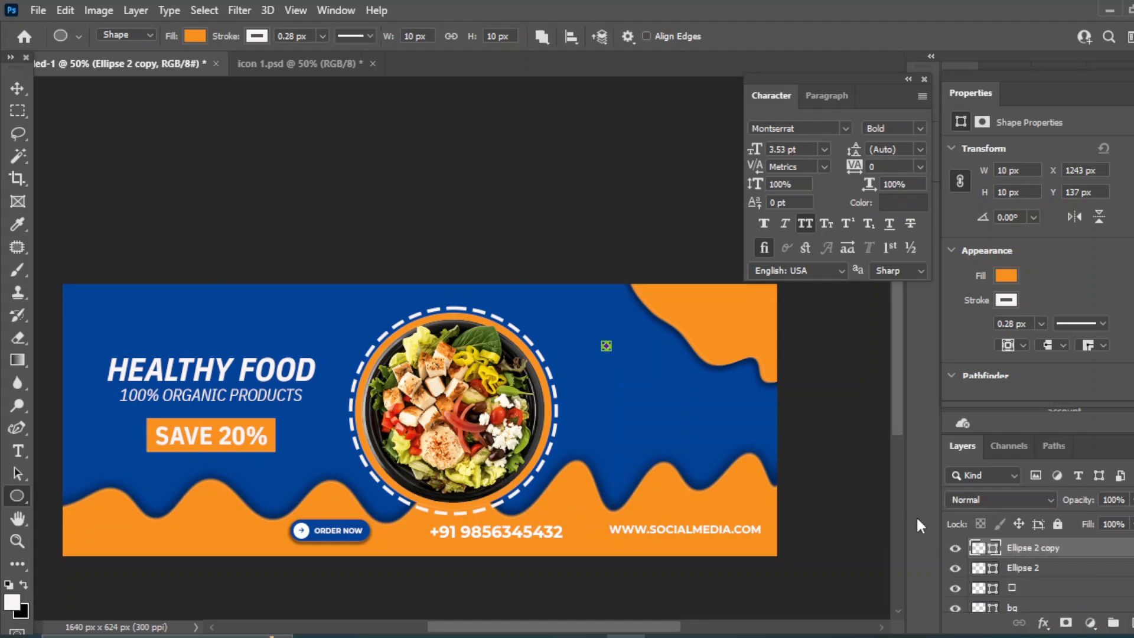
key("v")
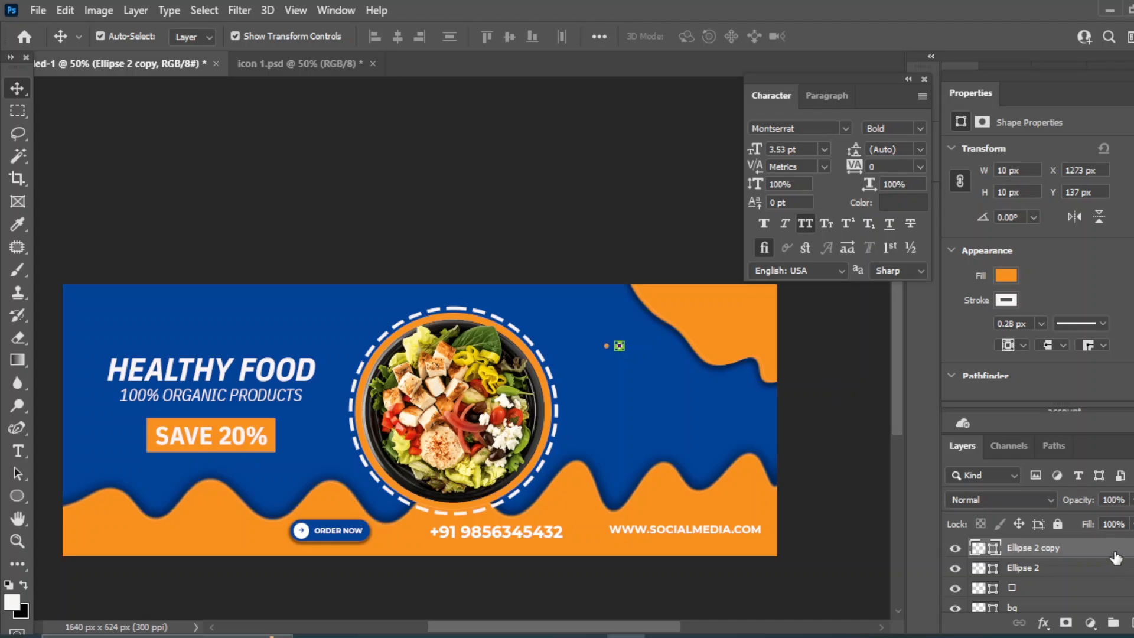
key("ctrl+j")
key("shift+Right")
key("shift+Right")
key("shift+Right")
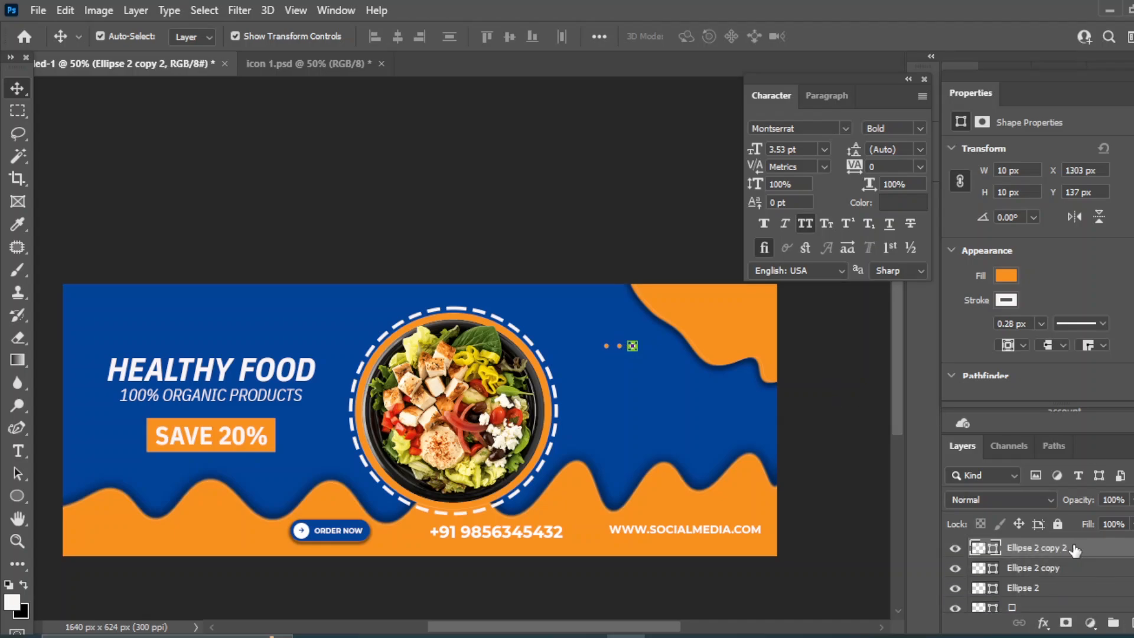
key("ctrl+j")
Duplicate the row of four dots twice, shifting each copy down, to form three rows
scroll(1063, 584, "down", 1)
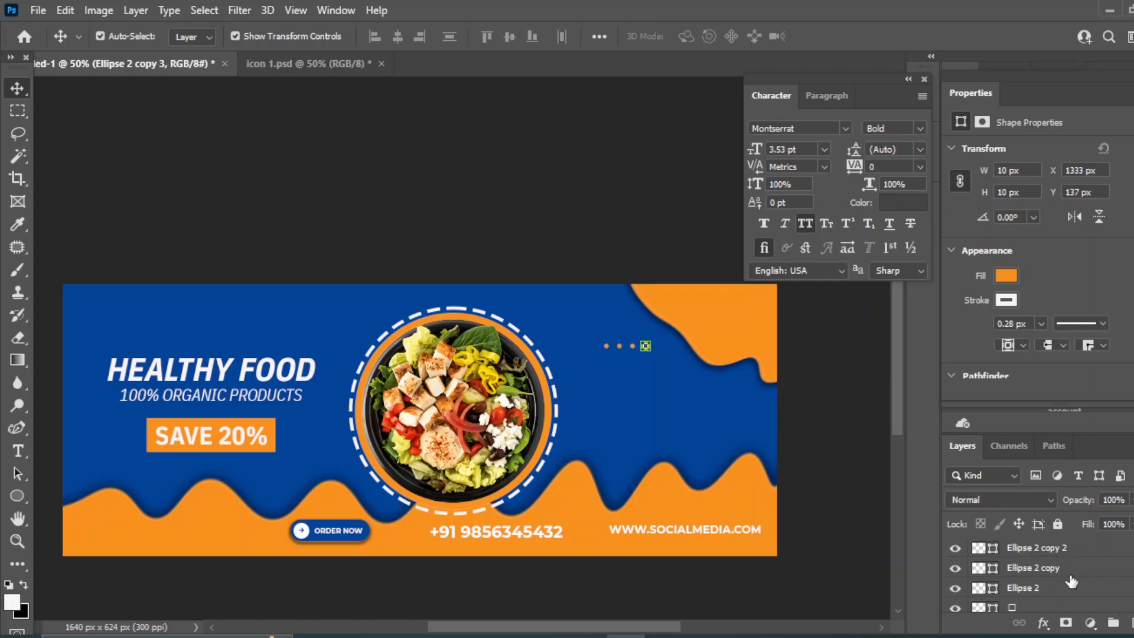
left_click(1017, 588)
scroll(1080, 589, "up", 1)
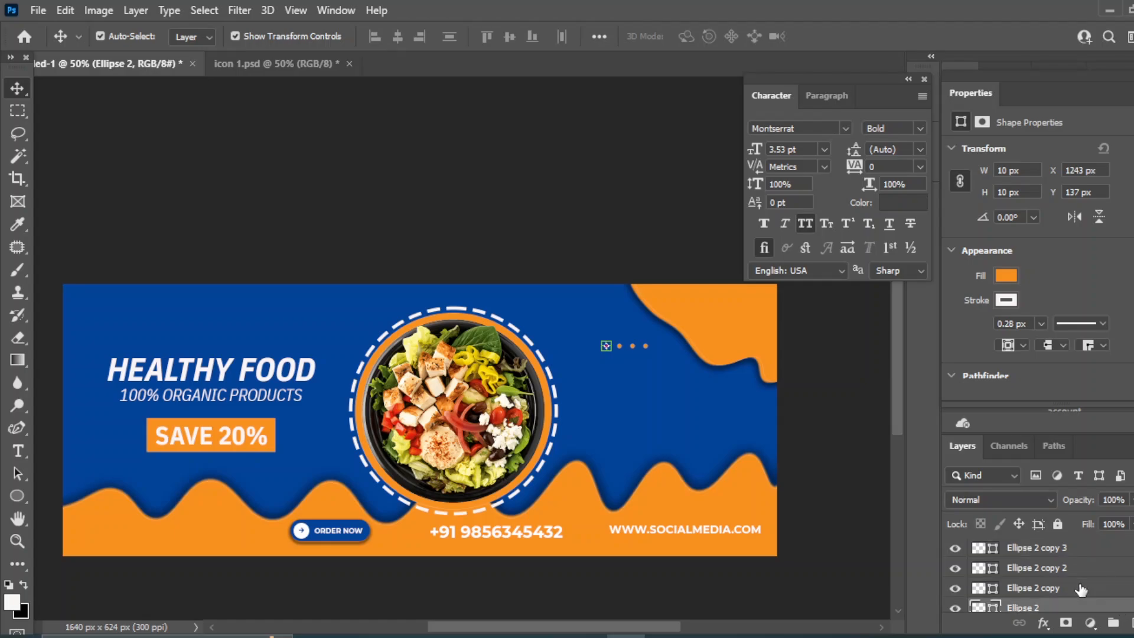
left_click(1068, 555, "shift")
key("ctrl+j")
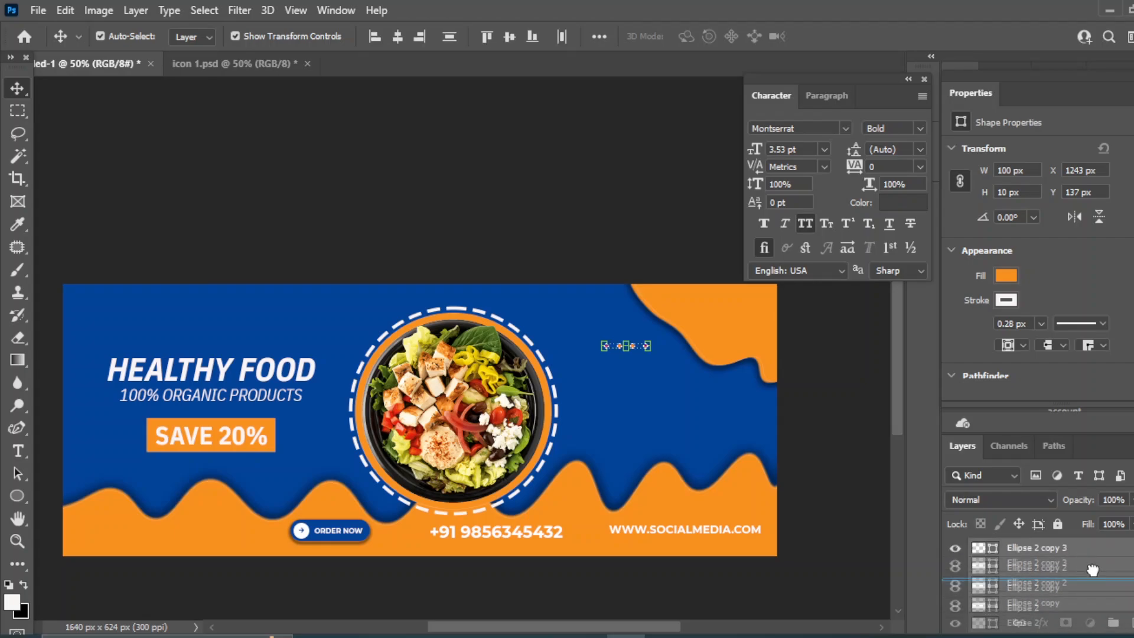
key("shift+Down")
key("shift+Down")
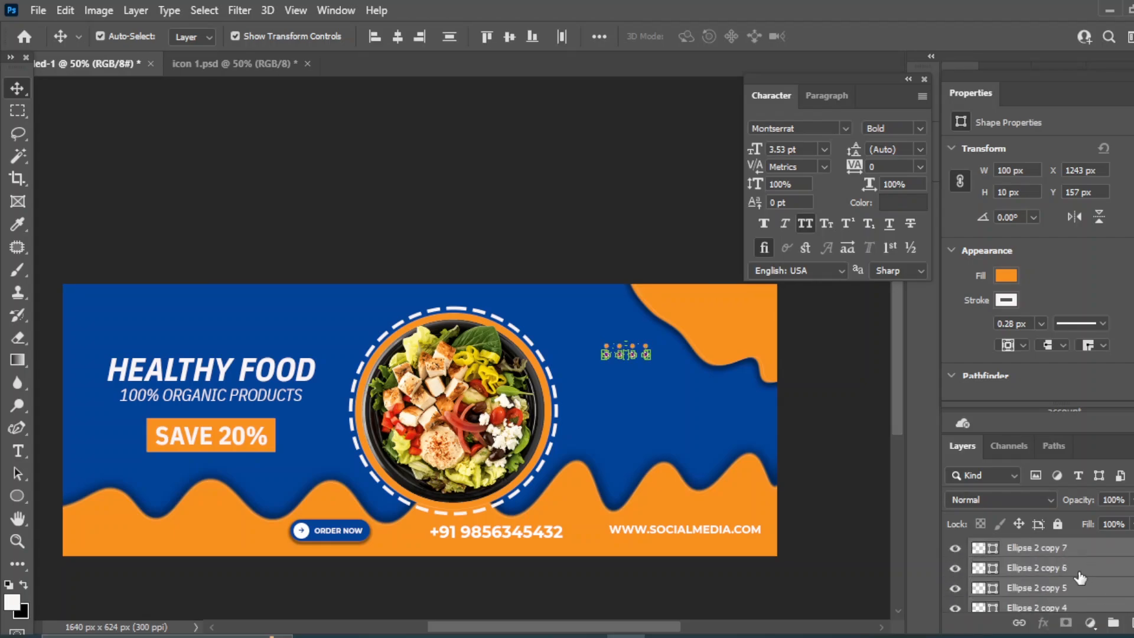
key("shift+Down")
key("shift+Up")
key("shift+Up")
key("shift+Up")
key("shift+Down")
key("ctrl+j")
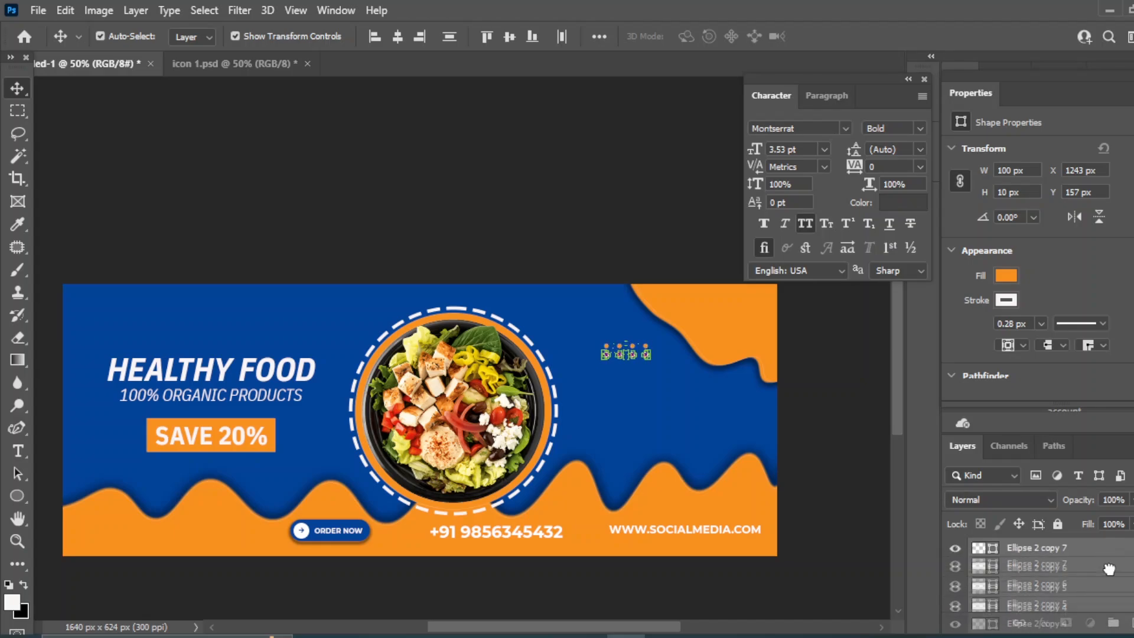
key("shift+Down")
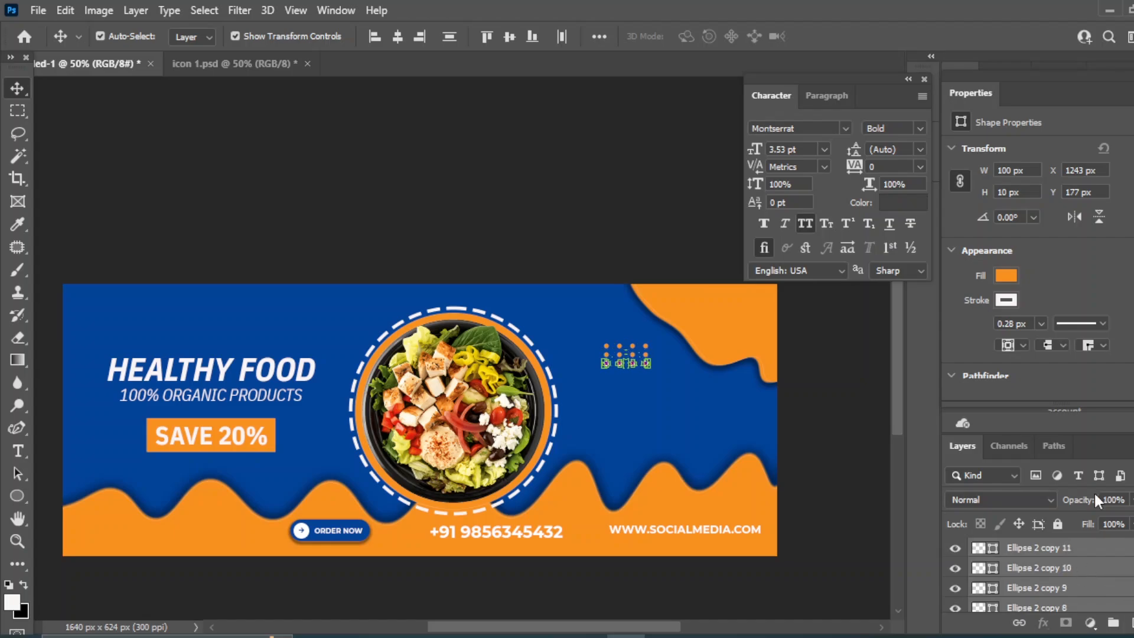
left_click(558, 190)
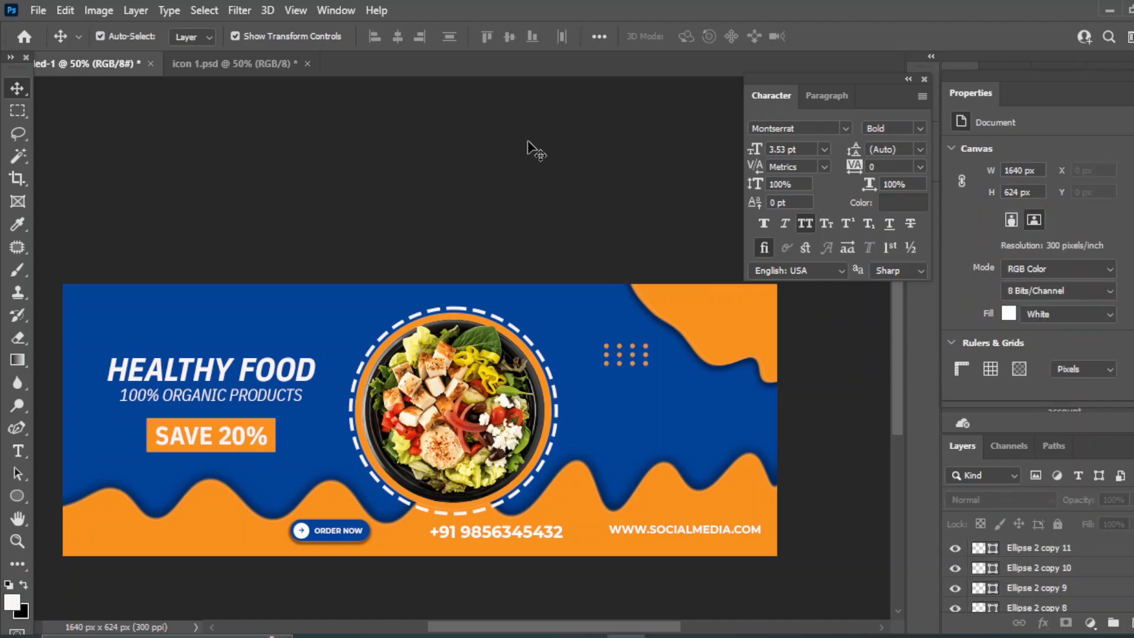
Draw a 70 px no-fill outline circle below the dots
left_click(19, 493)
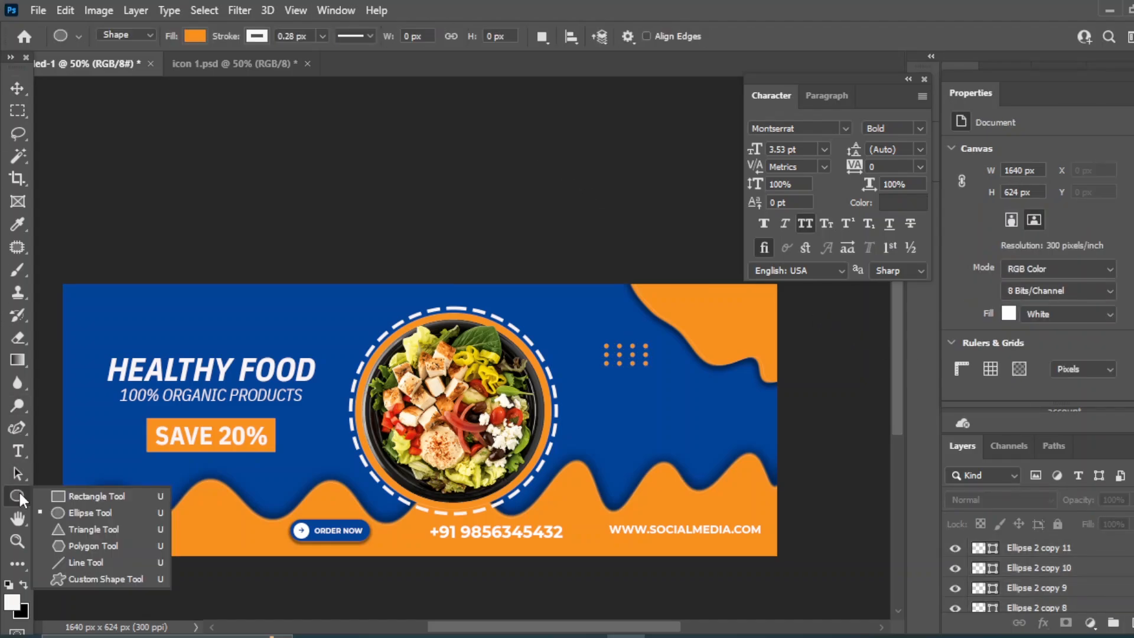
left_click(78, 511)
left_click(195, 35)
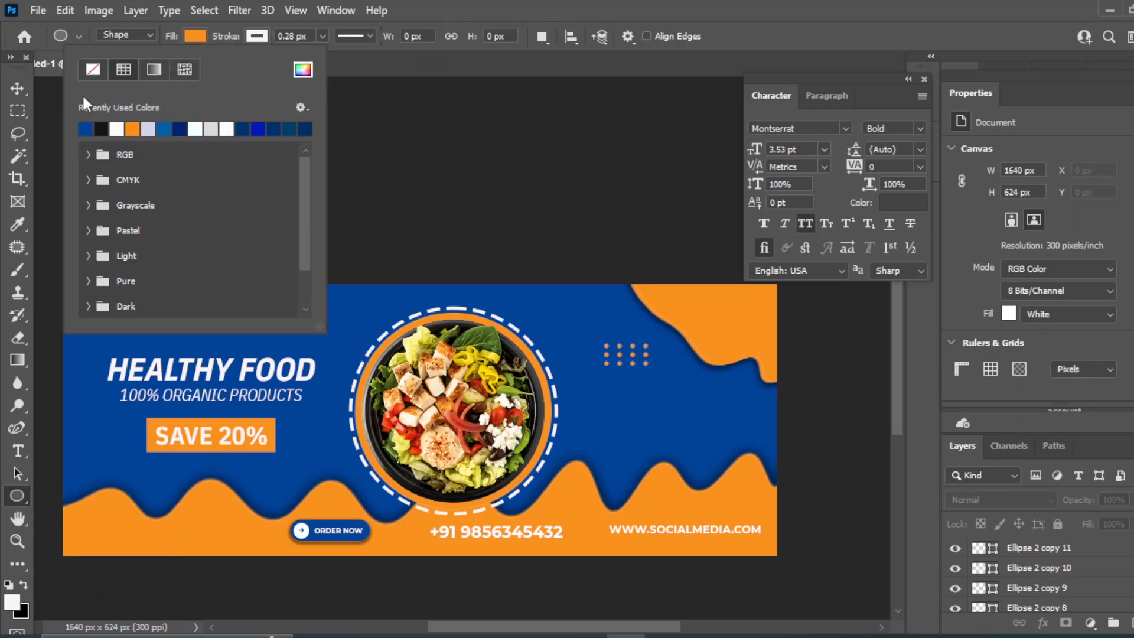
left_click(93, 70)
left_click_drag(620, 416, 650, 454)
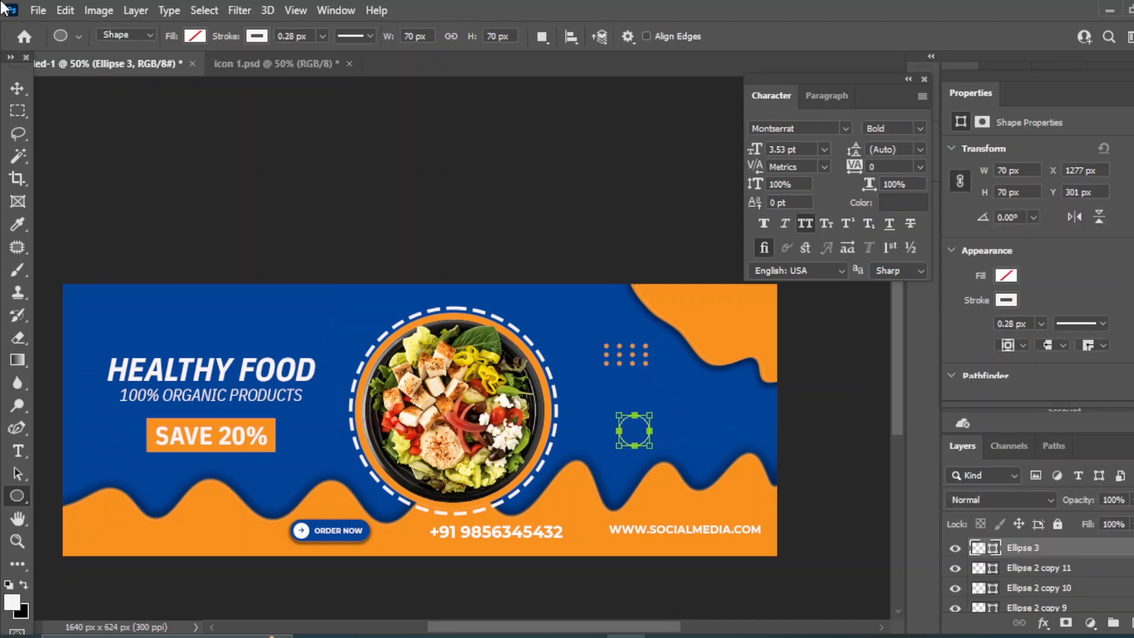
left_click(18, 88)
left_click(384, 145)
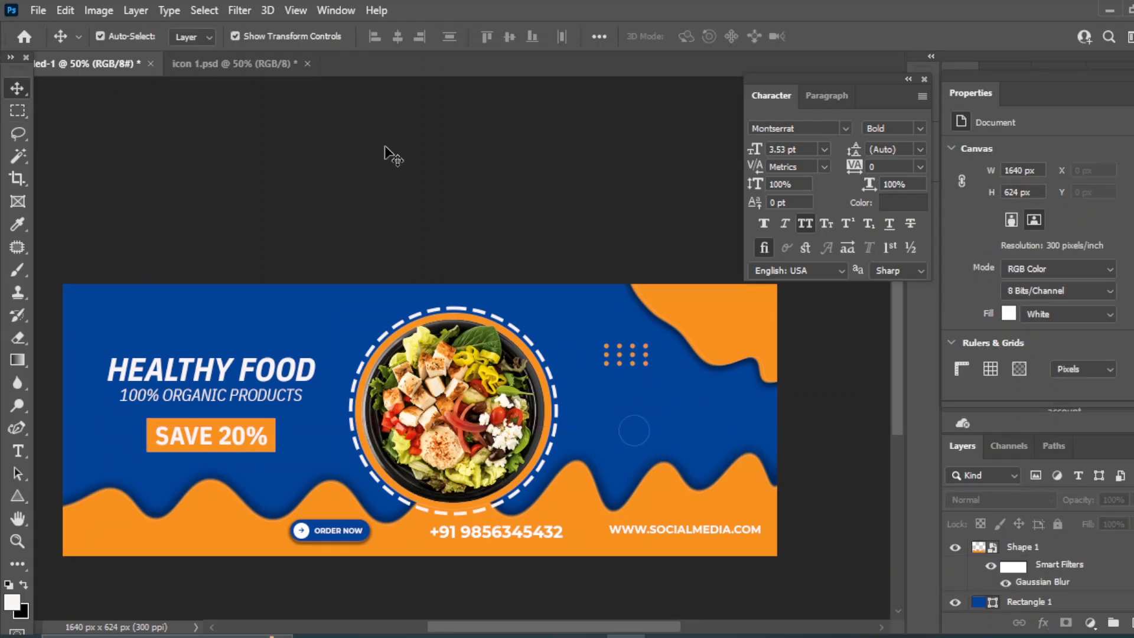
Draw an outlined triangle right of the salad bowl with 14.27 px rounded corners
right_click(23, 496)
left_click(89, 529)
left_click(323, 36)
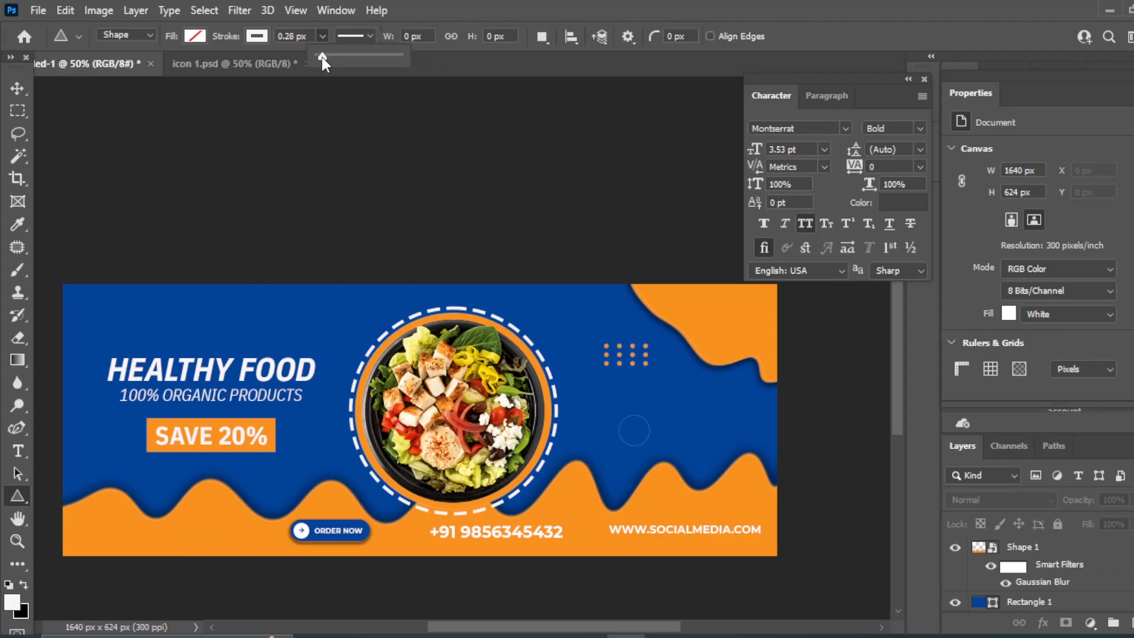
left_click_drag(690, 396, 716, 423)
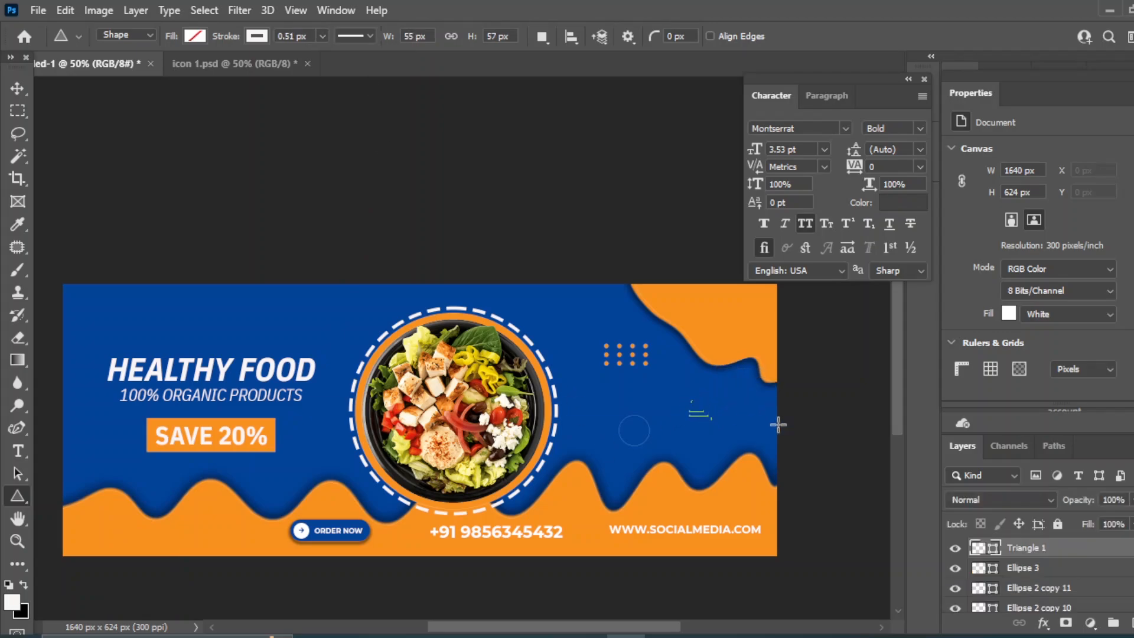
left_click(18, 89)
scroll(1047, 314, "down", 3)
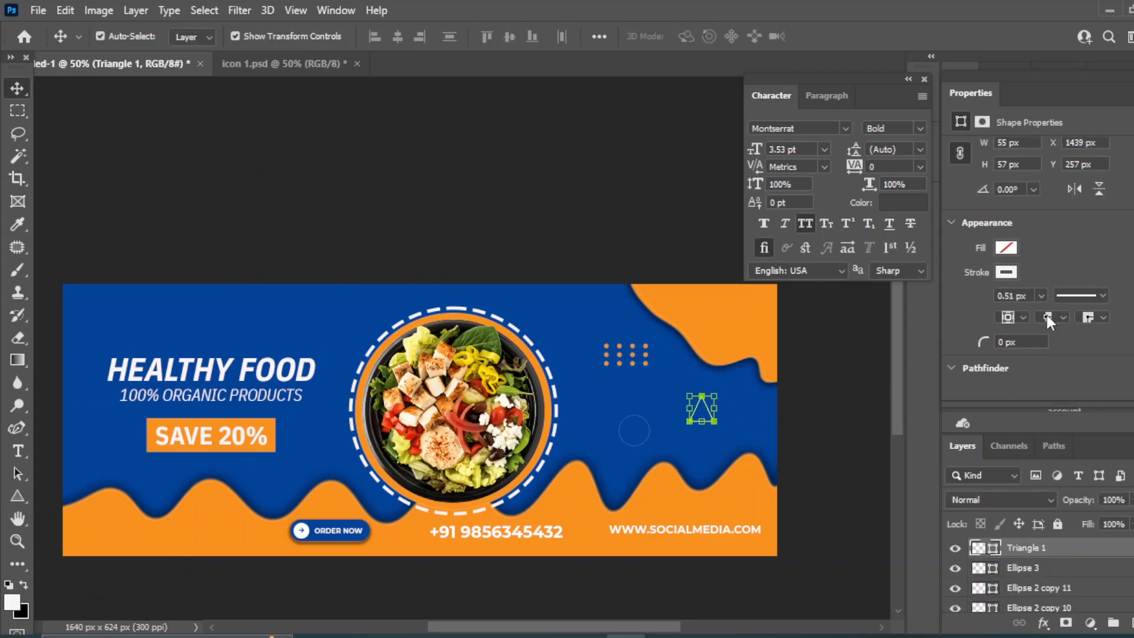
left_click_drag(983, 305, 1022, 306)
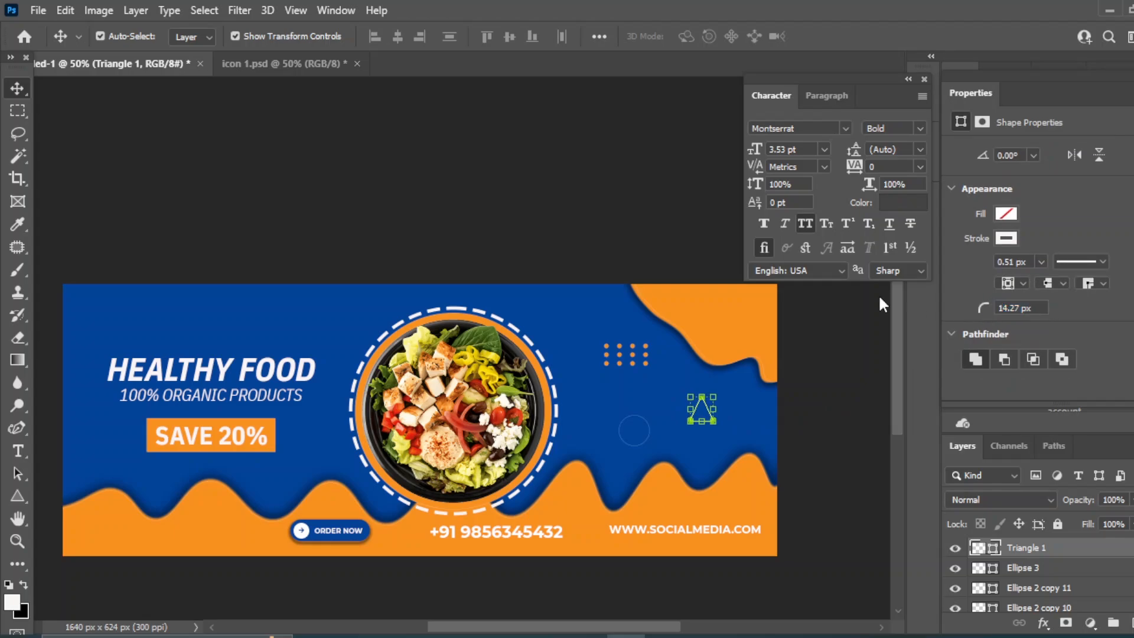
left_click(400, 183)
scroll(285, 201, "down", 1)
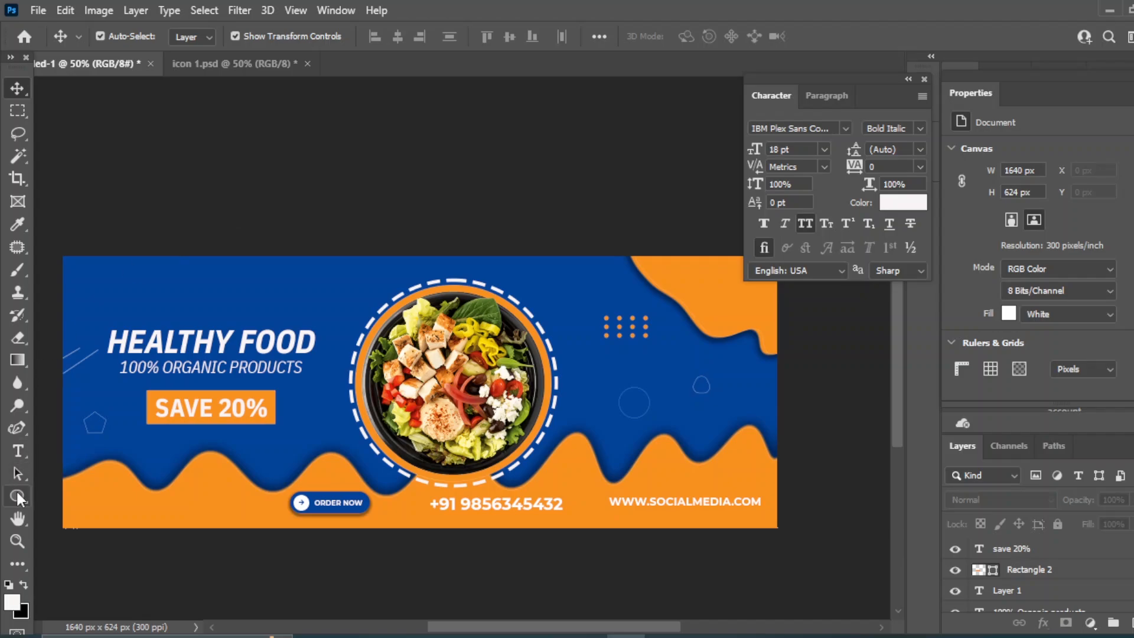
Draw a circle with a 1.96 px stroke and nudge it over the banner's top edge
right_click(16, 494)
left_click(80, 510)
left_click(319, 34)
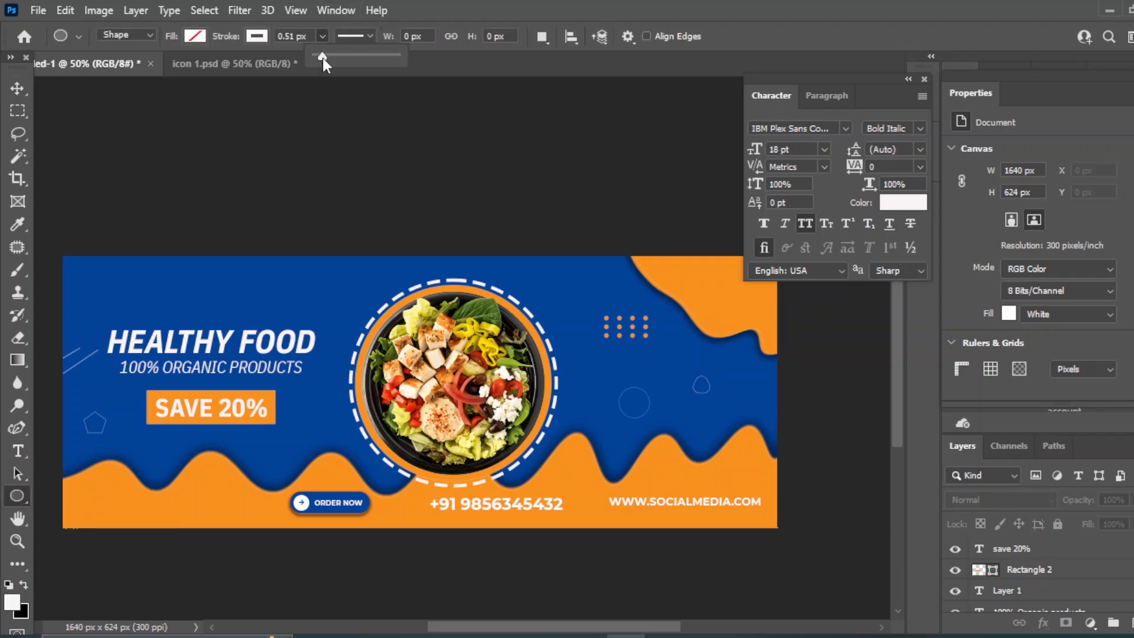
left_click_drag(324, 56, 329, 56)
left_click_drag(231, 254, 276, 298)
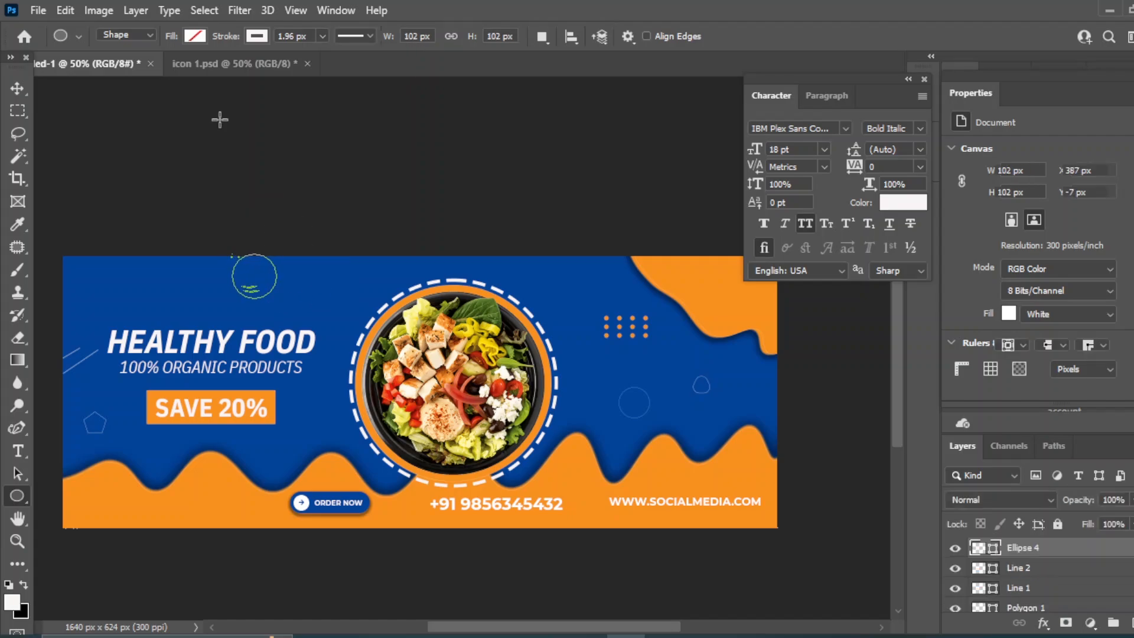
key("v")
key("shift+Left")
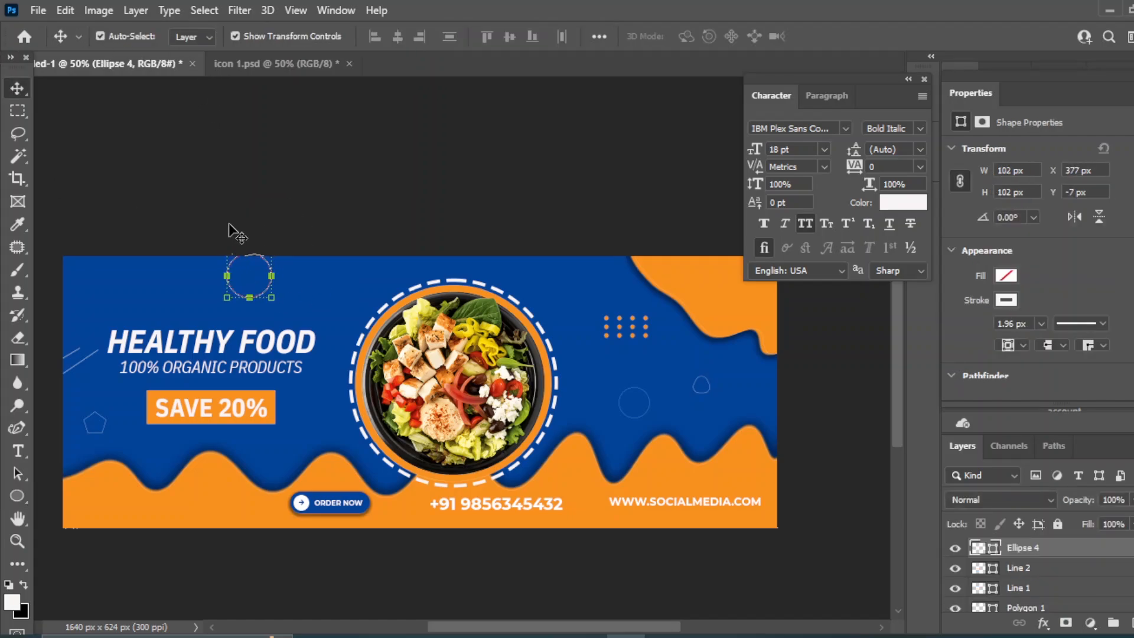
key("shift+Up")
key("shift+Up")
key("shift+Up")
key("shift+Up")
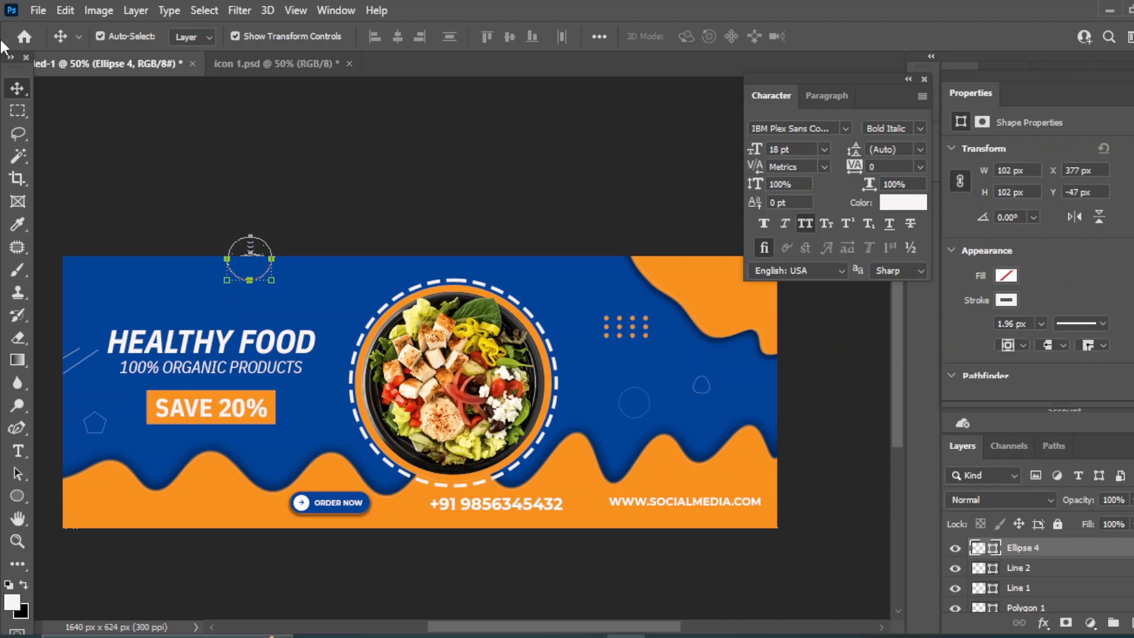
Duplicate the circle, enlarge the copy to about 125%, and center the two circles
key("ctrl+j")
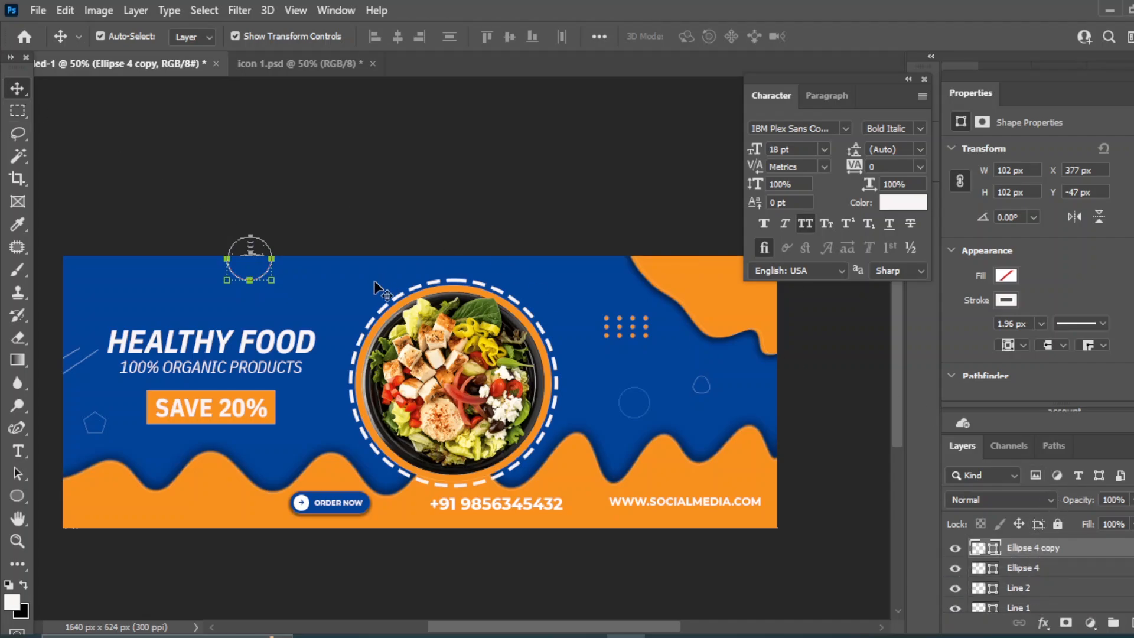
key("ctrl+t")
left_click_drag(226, 280, 215, 291)
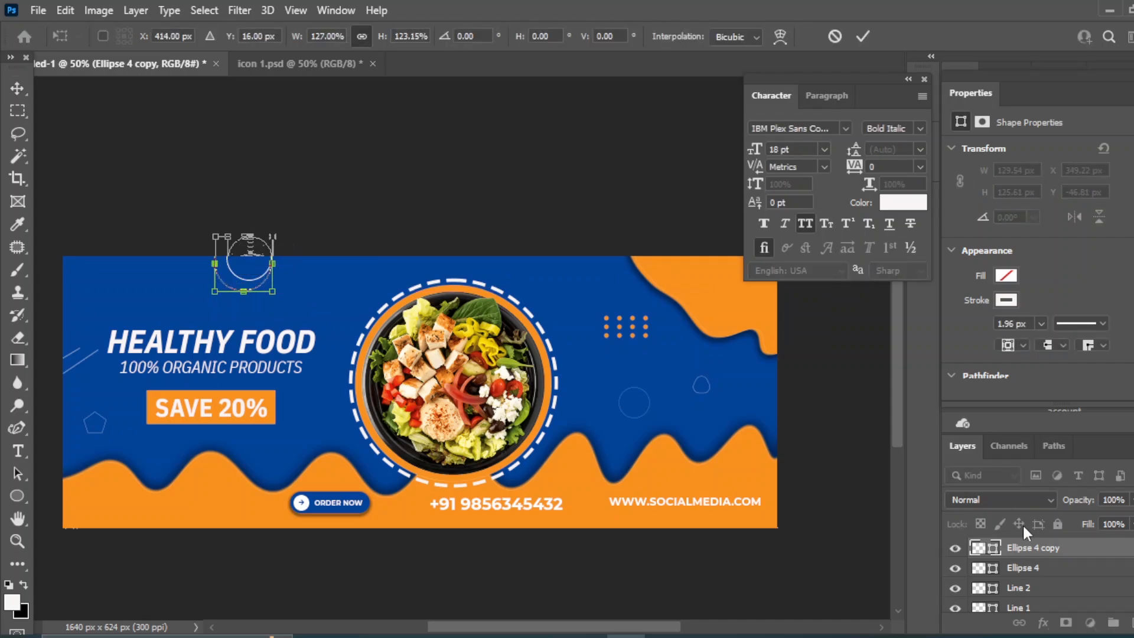
key("Return")
left_click(1031, 568, "shift")
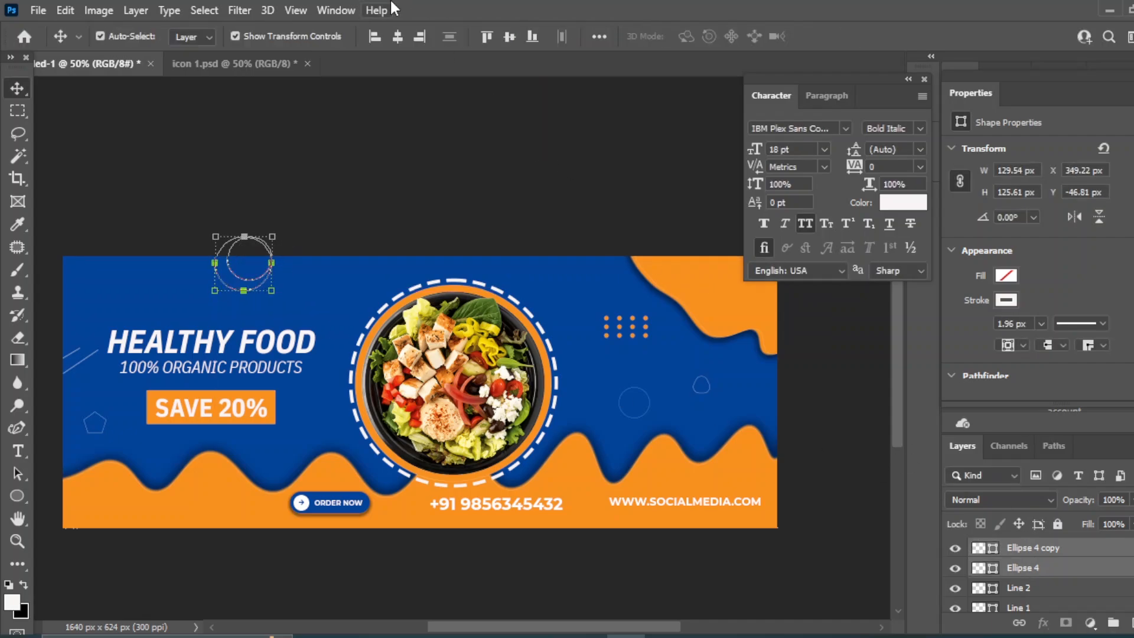
left_click(509, 36)
key("ctrl+n")
left_click(346, 173)
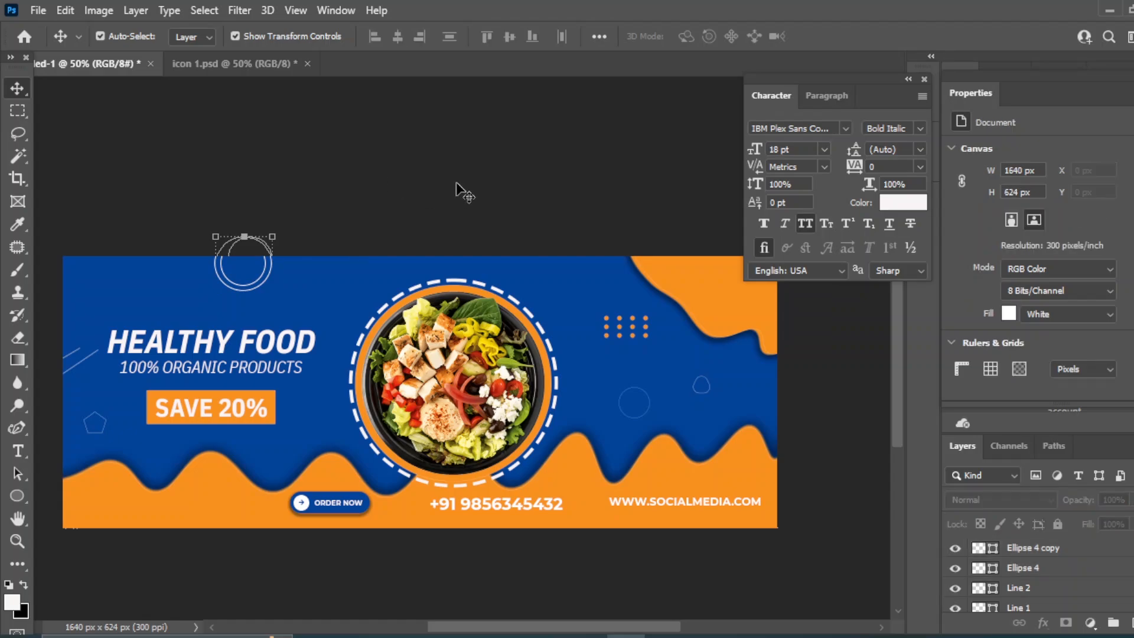
Shift both concentric circles left toward the headline
left_click(1049, 549)
left_click(1028, 569, "shift")
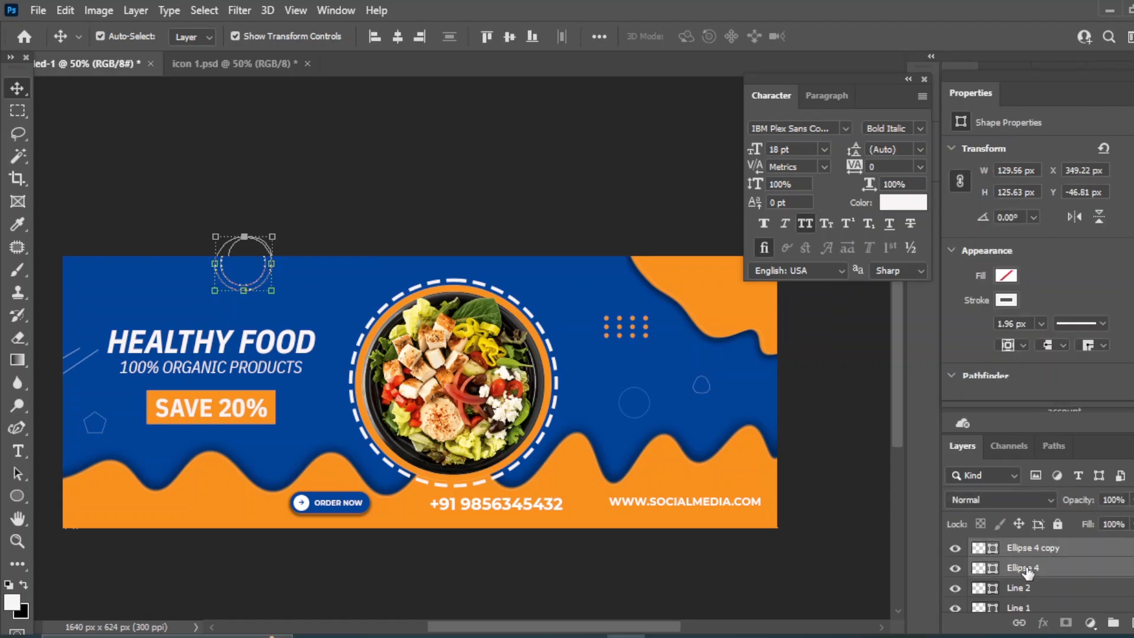
key("shift+Left")
key("shift+Left")
key("shift+Left")
key("shift+Left")
key("shift+Left")
key("shift+Left")
key("shift+Left")
key("shift+Left")
key("shift+Left")
key("shift+Left")
key("shift+Left")
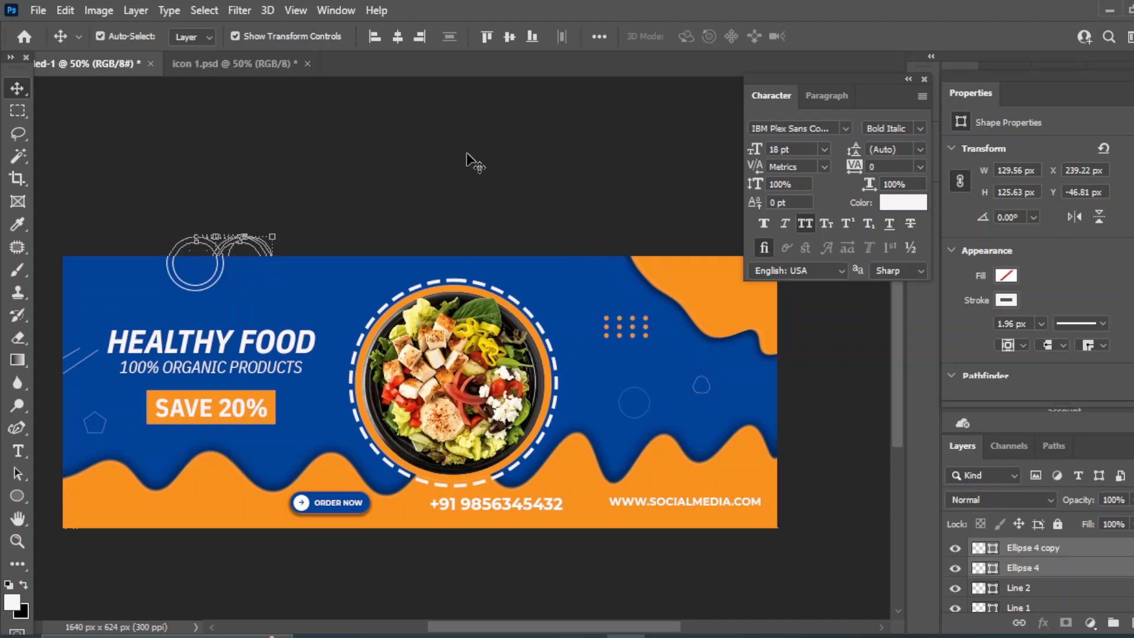
left_click(476, 162)
Draw a pentagon, thicken its outline, enlarge it about 110% and push it past the right edge
right_click(17, 495)
left_click(76, 546)
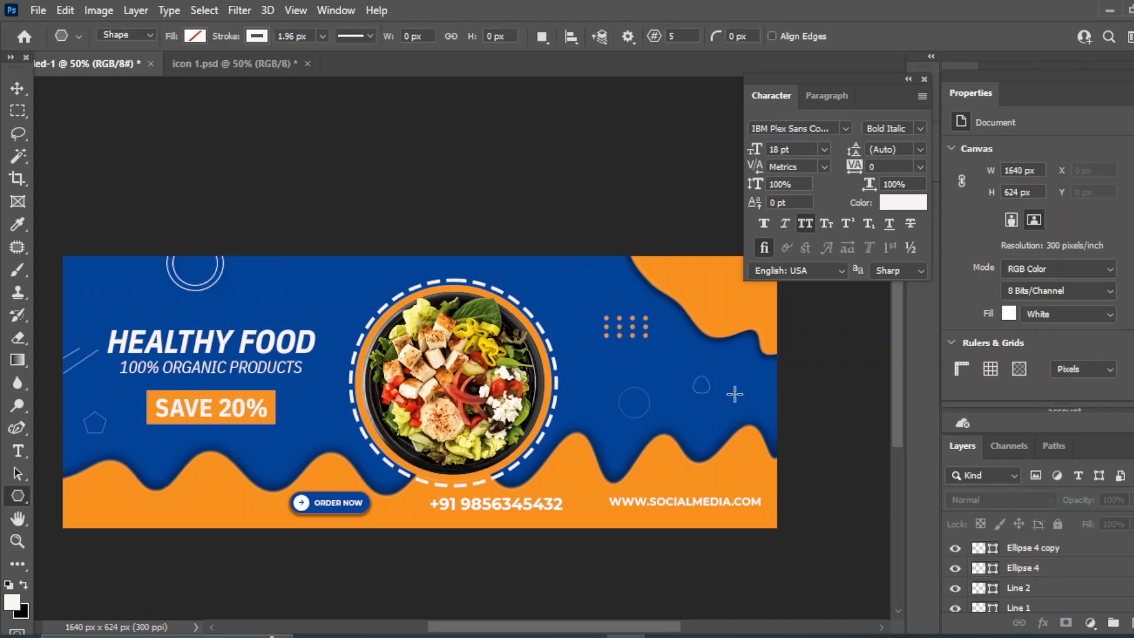
left_click_drag(734, 394, 737, 418)
key("v")
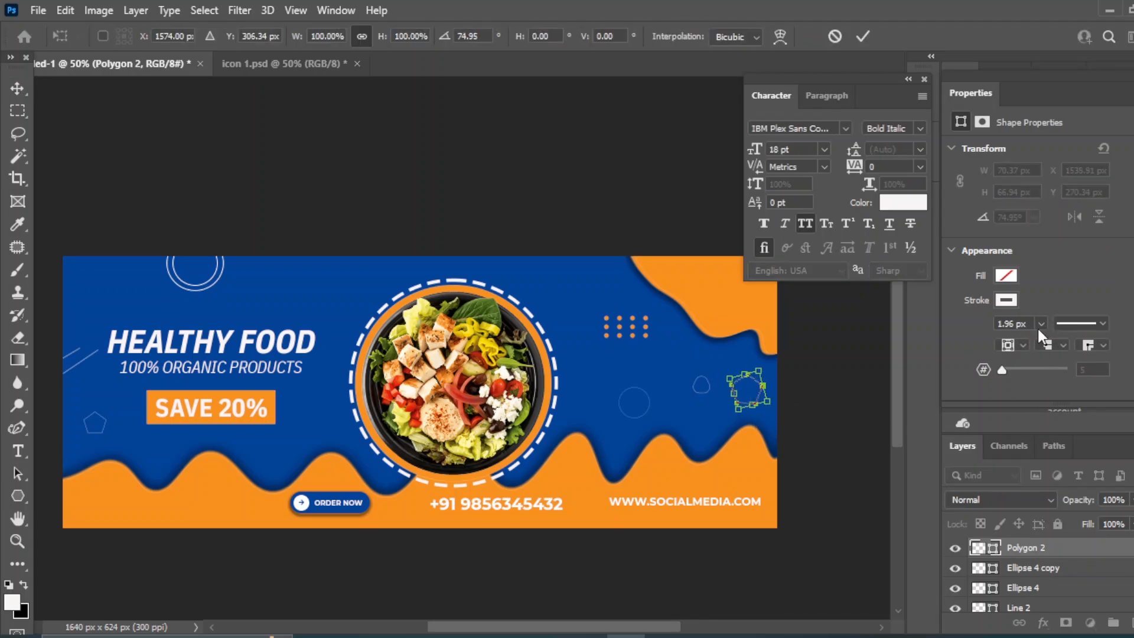
key("Return")
left_click(1041, 323)
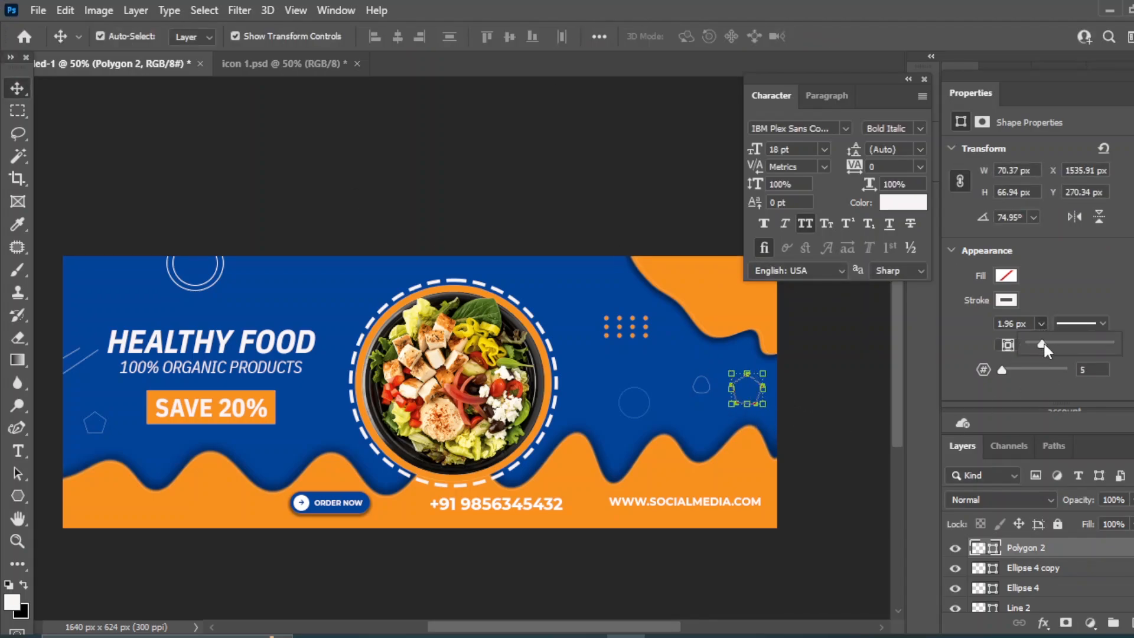
left_click_drag(1043, 341, 1044, 345)
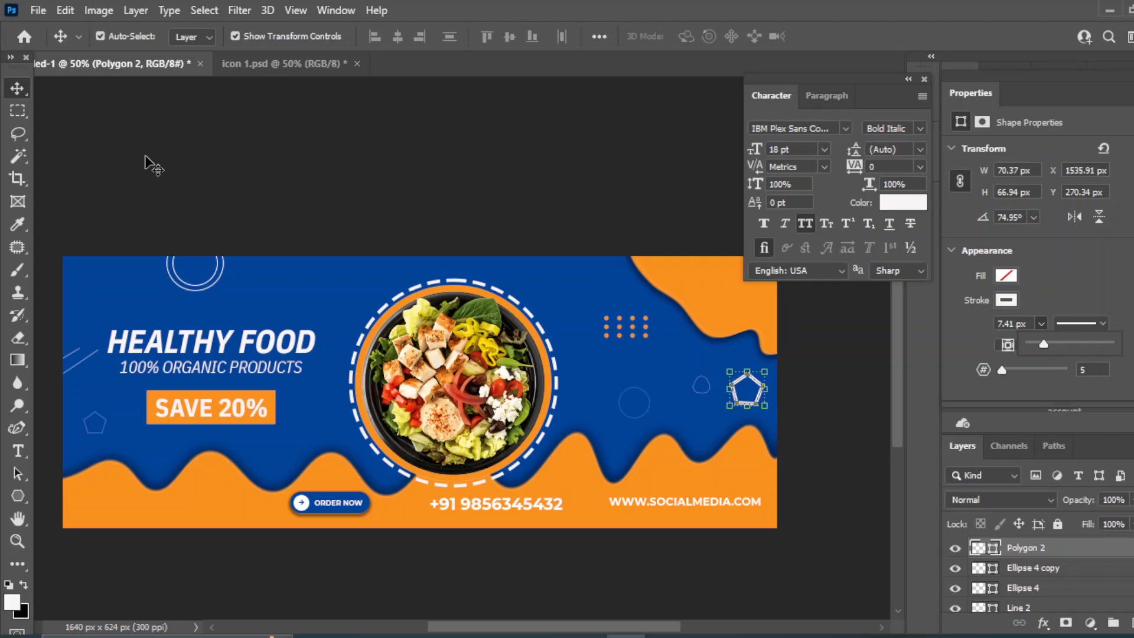
left_click_drag(768, 371, 771, 367)
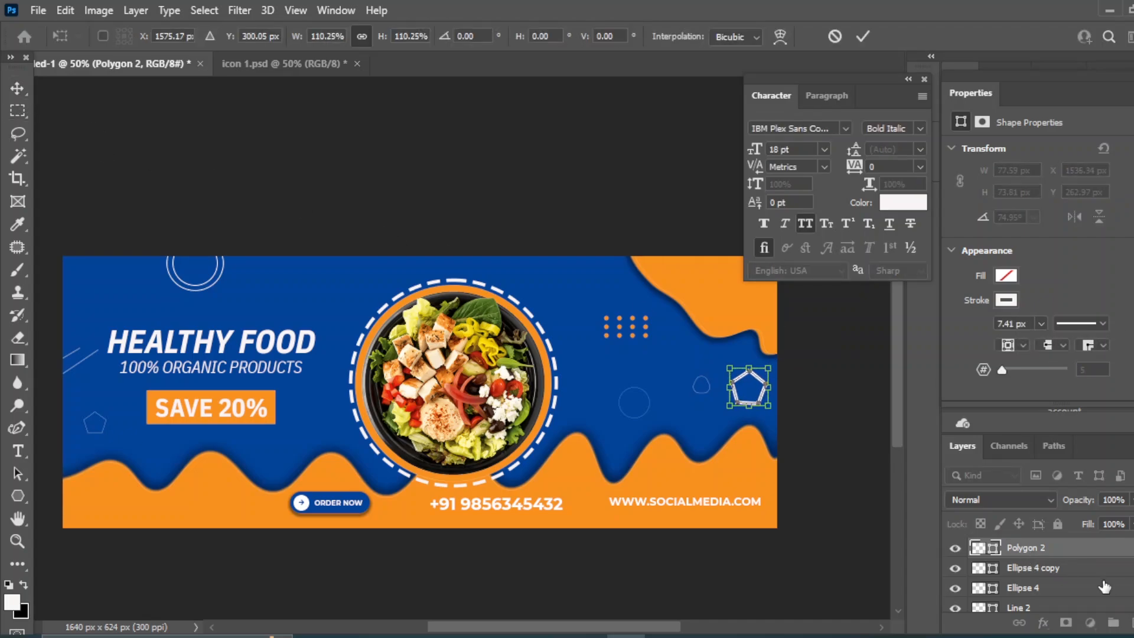
key("shift+Right")
key("shift+Right")
key("shift+Right")
key("shift+Right")
key("shift+Right")
key("shift+Right")
key("shift+Left")
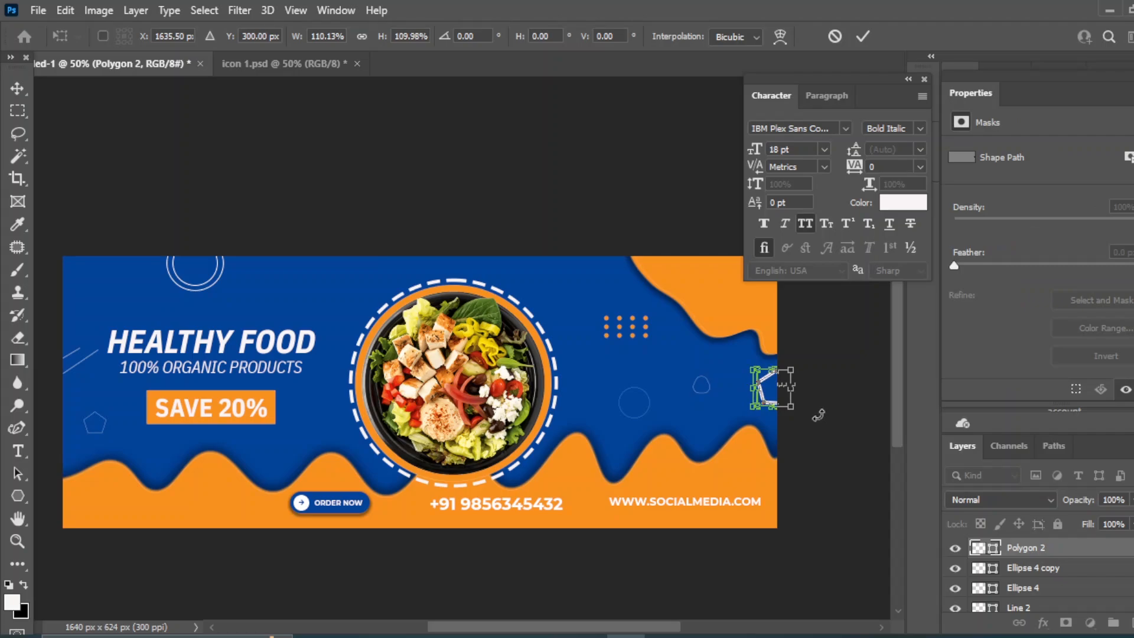
left_click(18, 88)
left_click(377, 152)
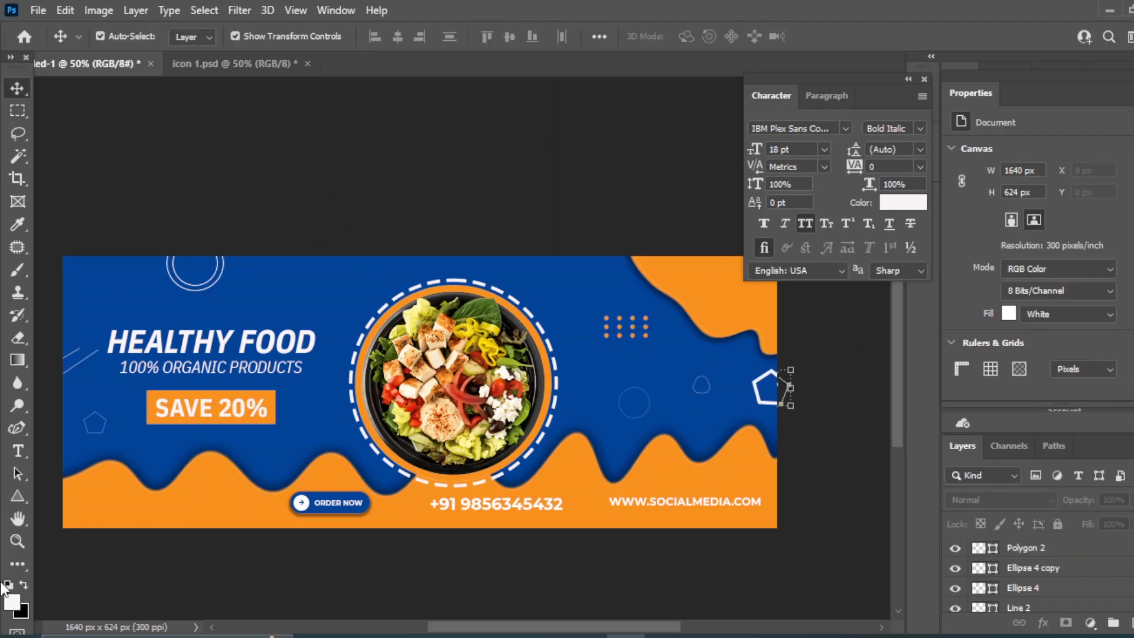
Draw two short diagonal lines, Line 3 and Line 4, angling down from the top edge
right_click(18, 496)
left_click(68, 563)
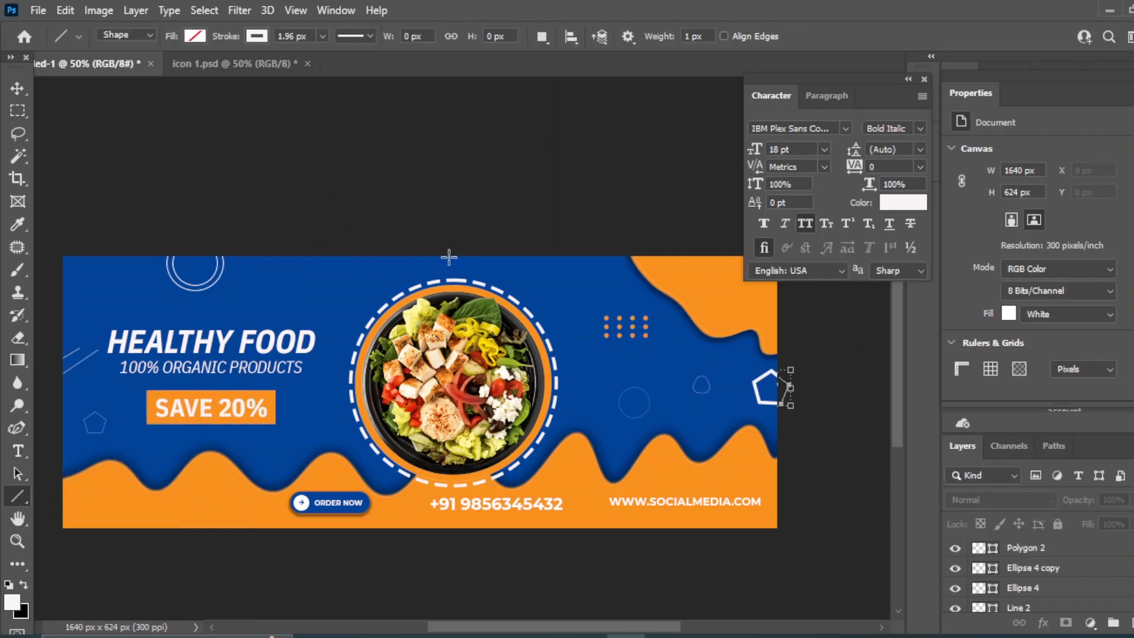
left_click_drag(358, 254, 346, 287)
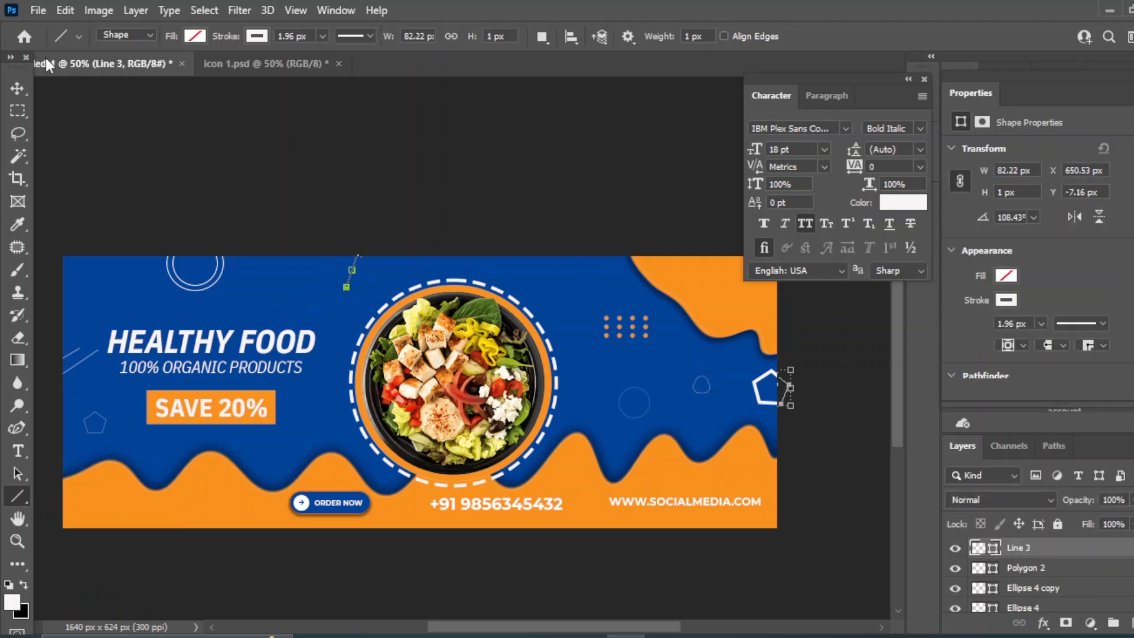
left_click(17, 88)
left_click(116, 264)
left_click(18, 496)
left_click_drag(346, 254, 342, 266)
key("v")
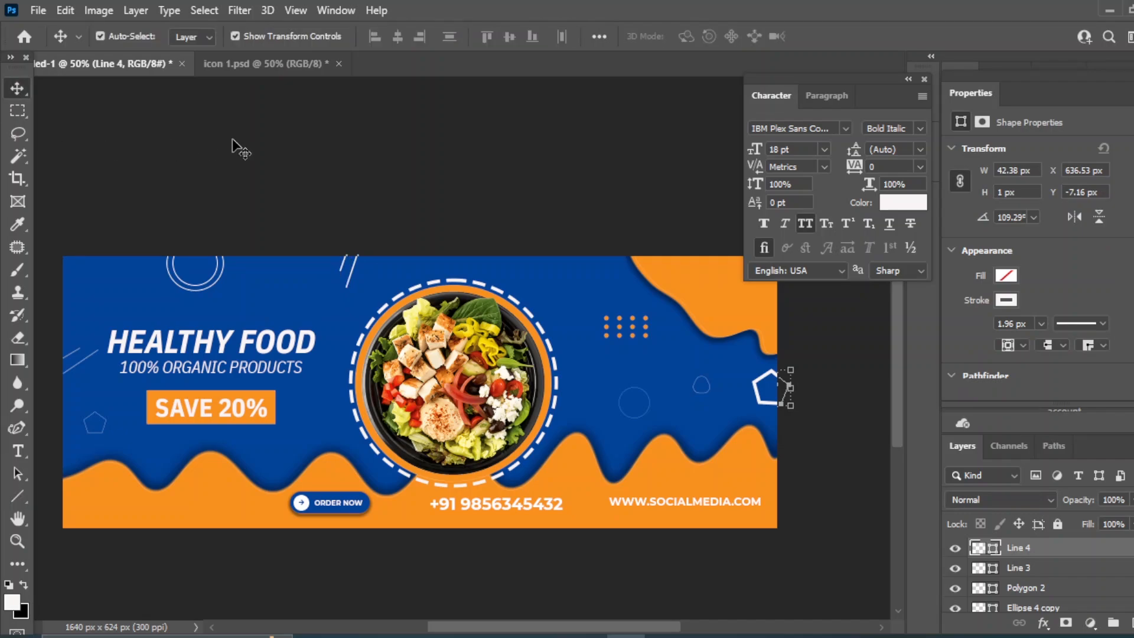
left_click(233, 140)
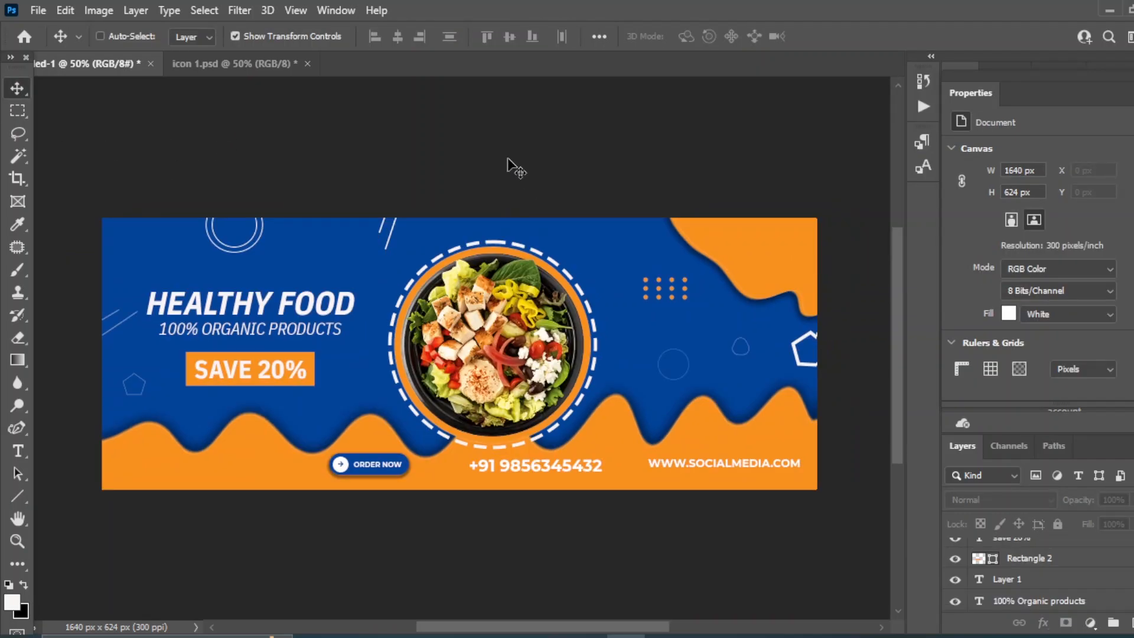